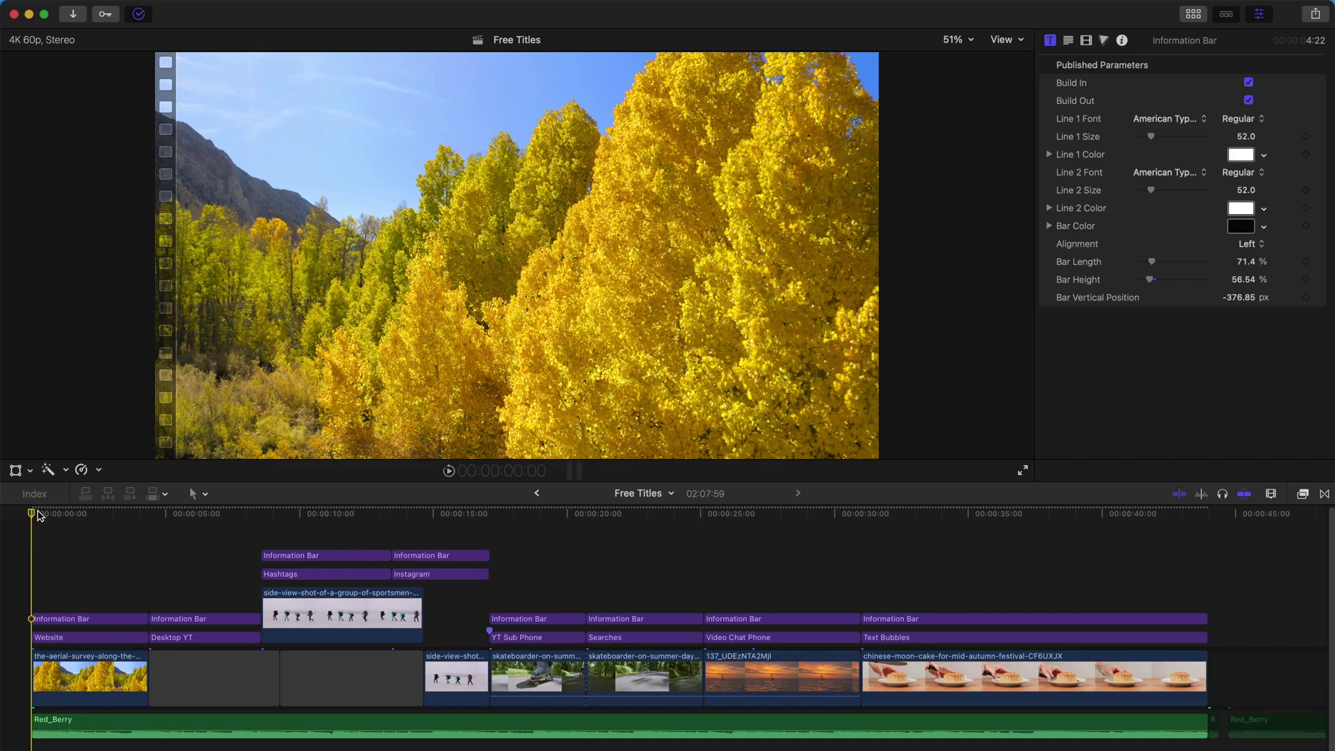
Scrub across the Free Titles project to preview the existing titles.
{"action": "mouse_move", "coordinate": [34, 519]}
{"action": "left_mouse_down"}
{"action": "mouse_move", "coordinate": [586, 527]}
{"action": "mouse_move", "coordinate": [827, 512]}
{"action": "left_mouse_up"}
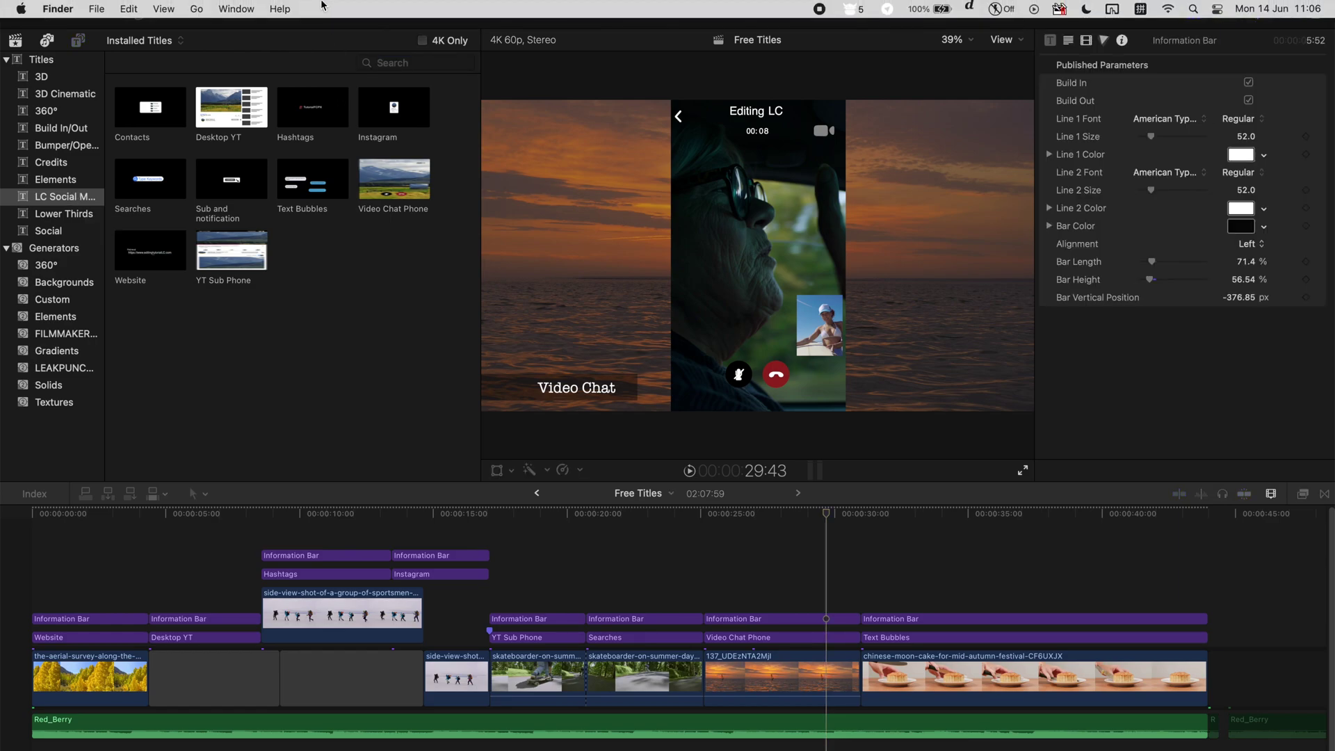
{"action": "left_click", "coordinate": [196, 15]}
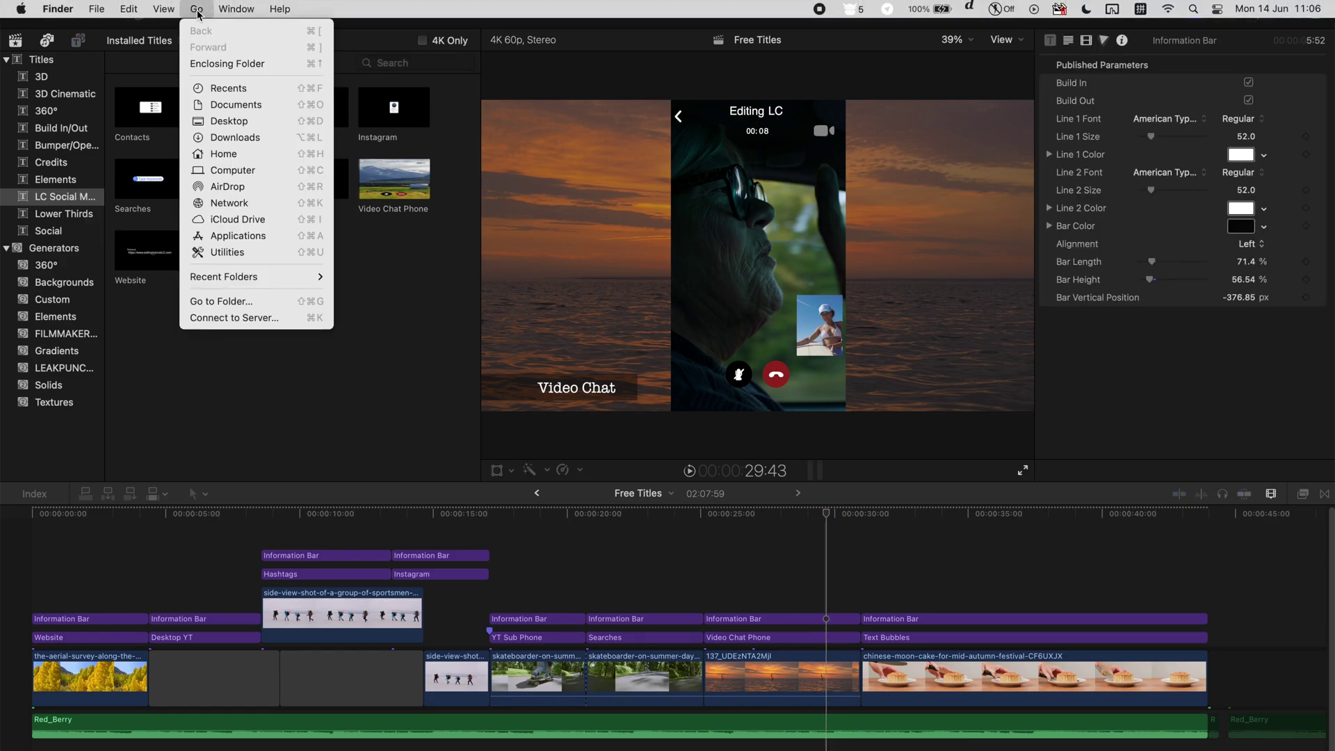
{"action": "left_click", "coordinate": [235, 155]}
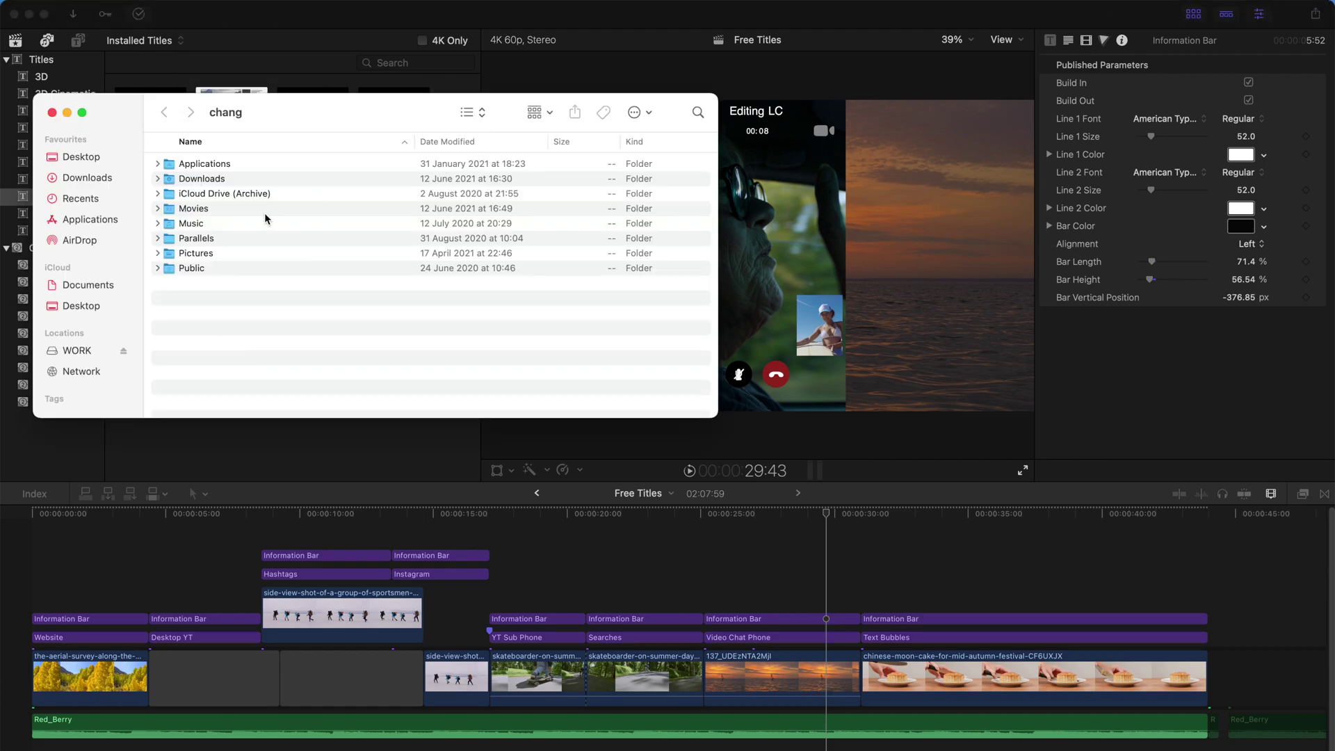
{"action": "double_click", "coordinate": [232, 211]}
{"action": "left_click", "coordinate": [218, 299]}
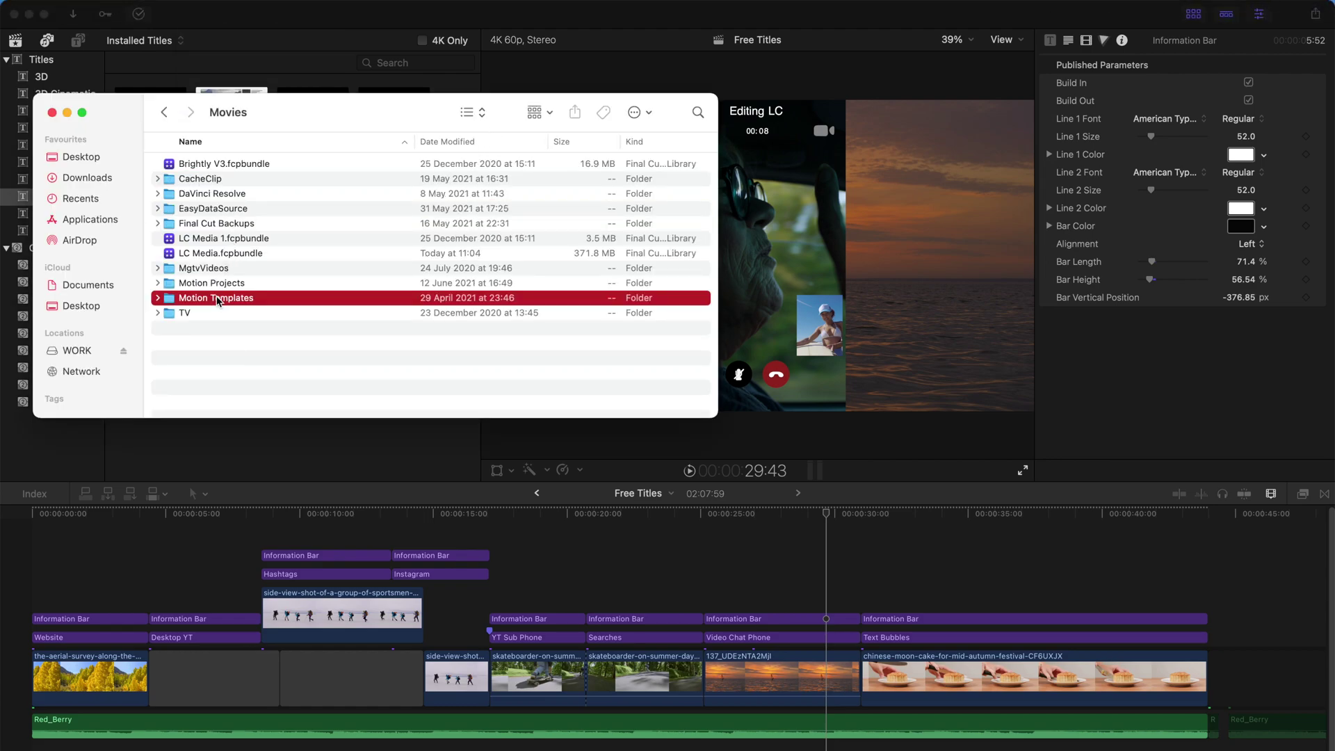
{"action": "double_click", "coordinate": [219, 299]}
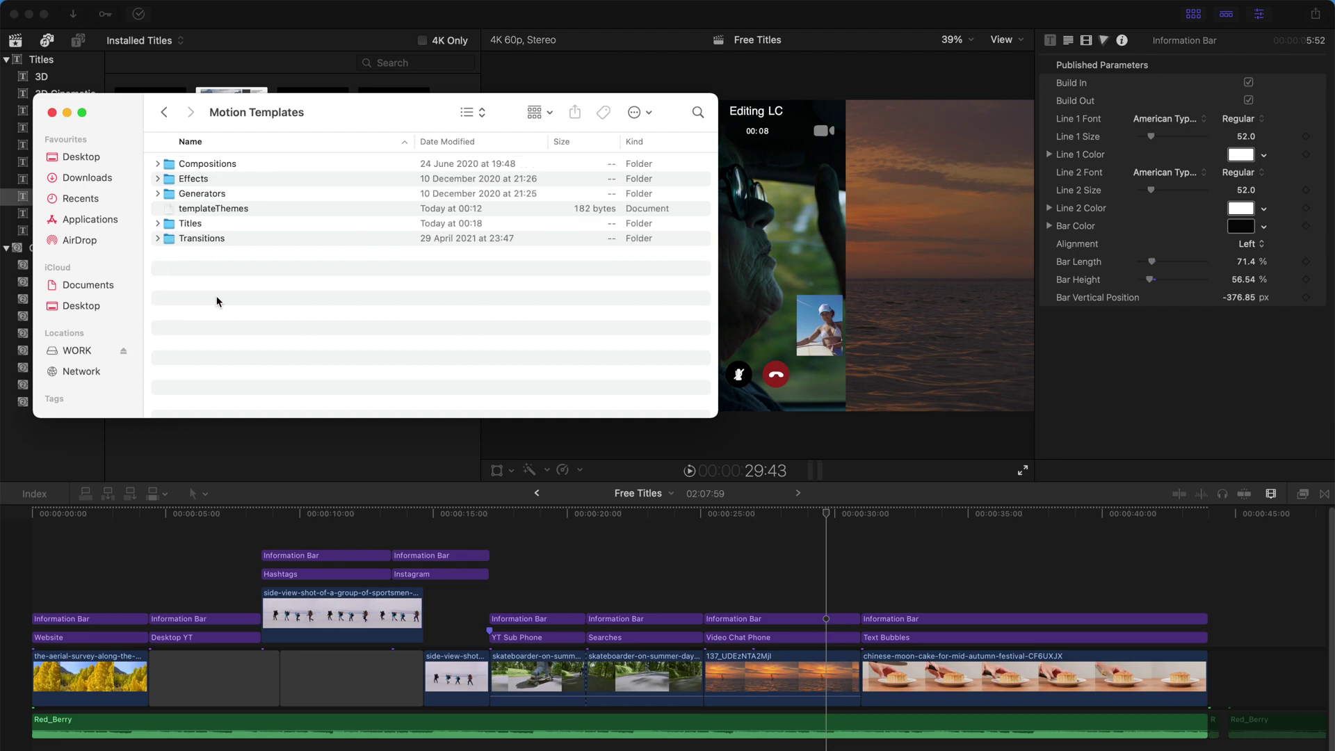
{"action": "double_click", "coordinate": [207, 226]}
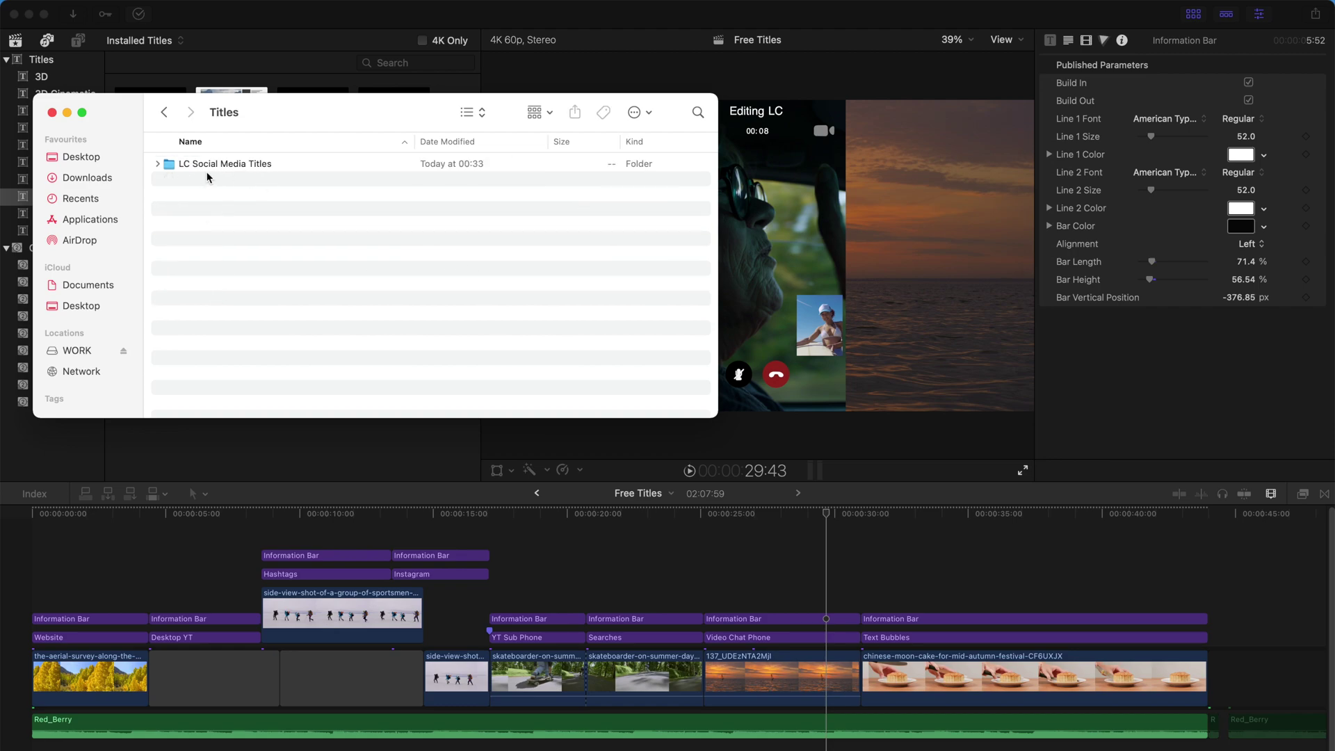
{"action": "double_click", "coordinate": [244, 165]}
{"action": "left_click_drag", "start_coordinate": [279, 315], "coordinate": [232, 162]}
{"action": "left_click", "coordinate": [301, 333]}
{"action": "left_click_drag", "start_coordinate": [356, 376], "coordinate": [316, 165]}
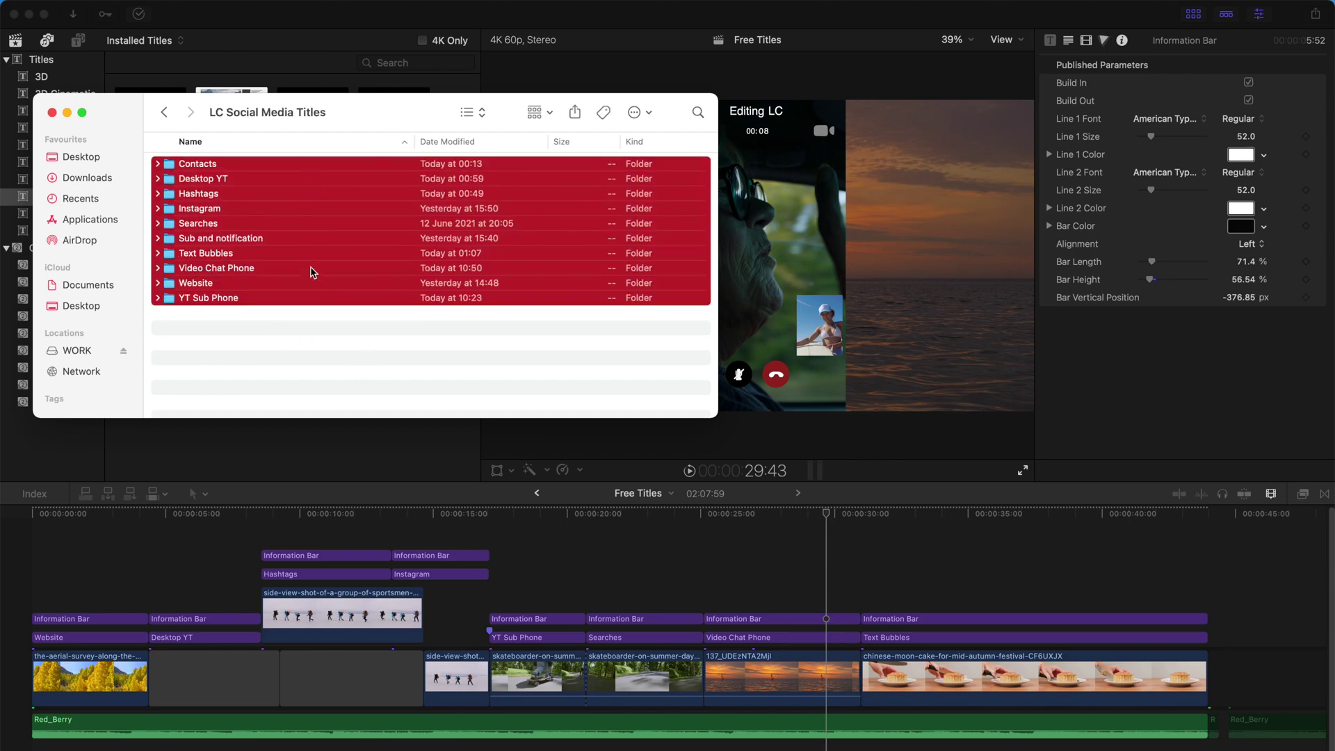
{"action": "left_click", "coordinate": [335, 354]}
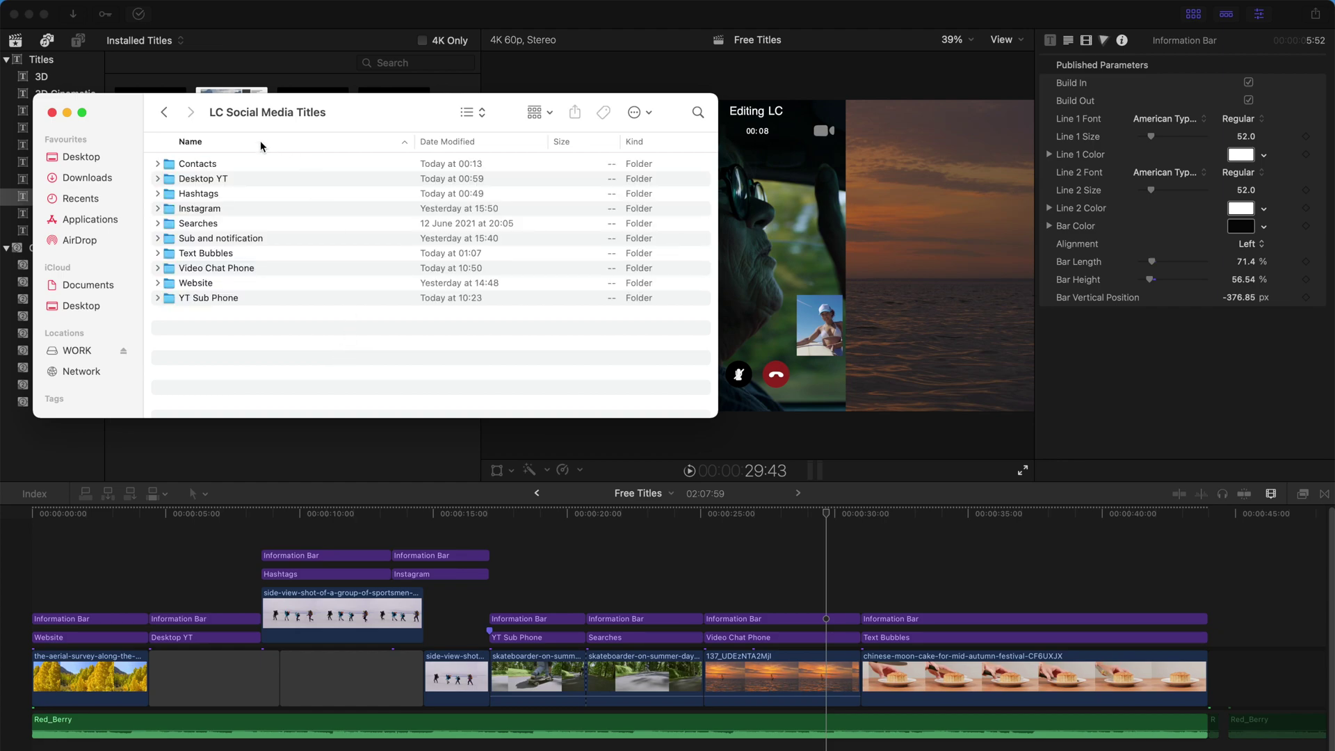
{"action": "left_click", "coordinate": [171, 113]}
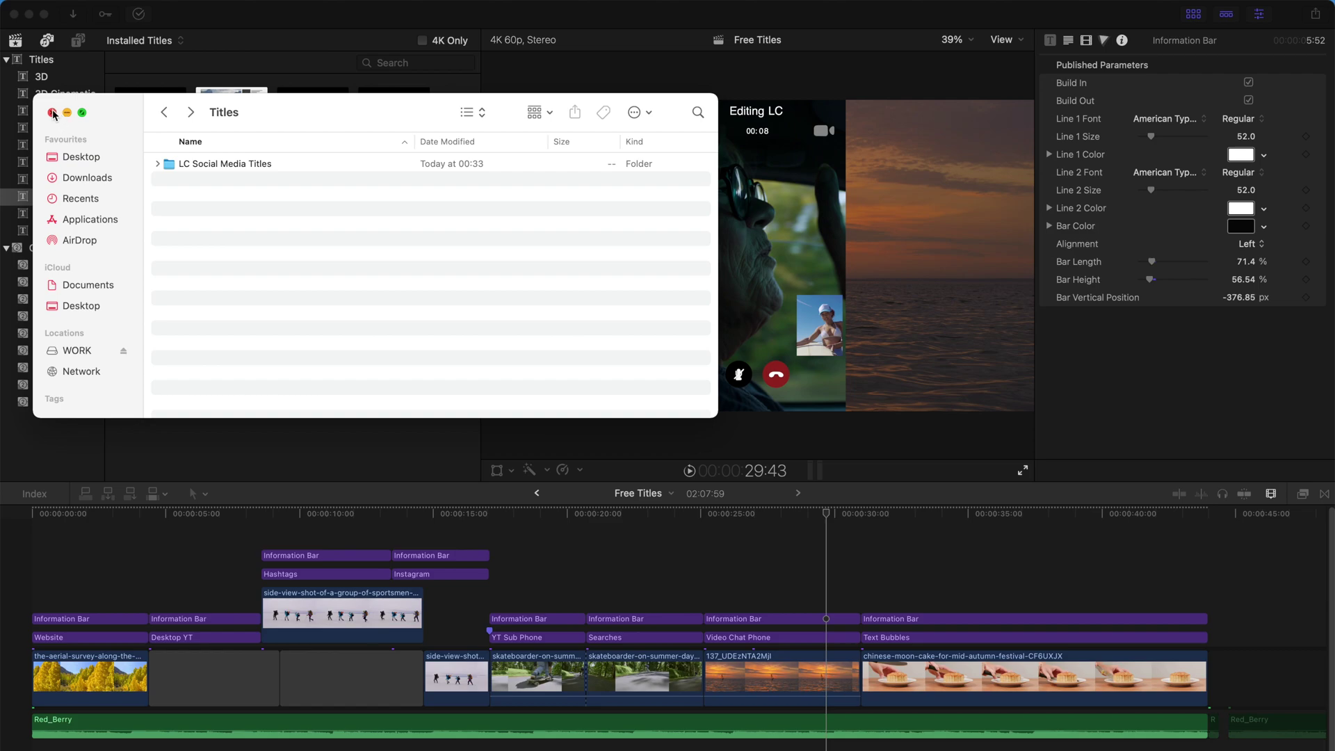
{"action": "left_click", "coordinate": [53, 113]}
{"action": "left_click", "coordinate": [40, 65]}
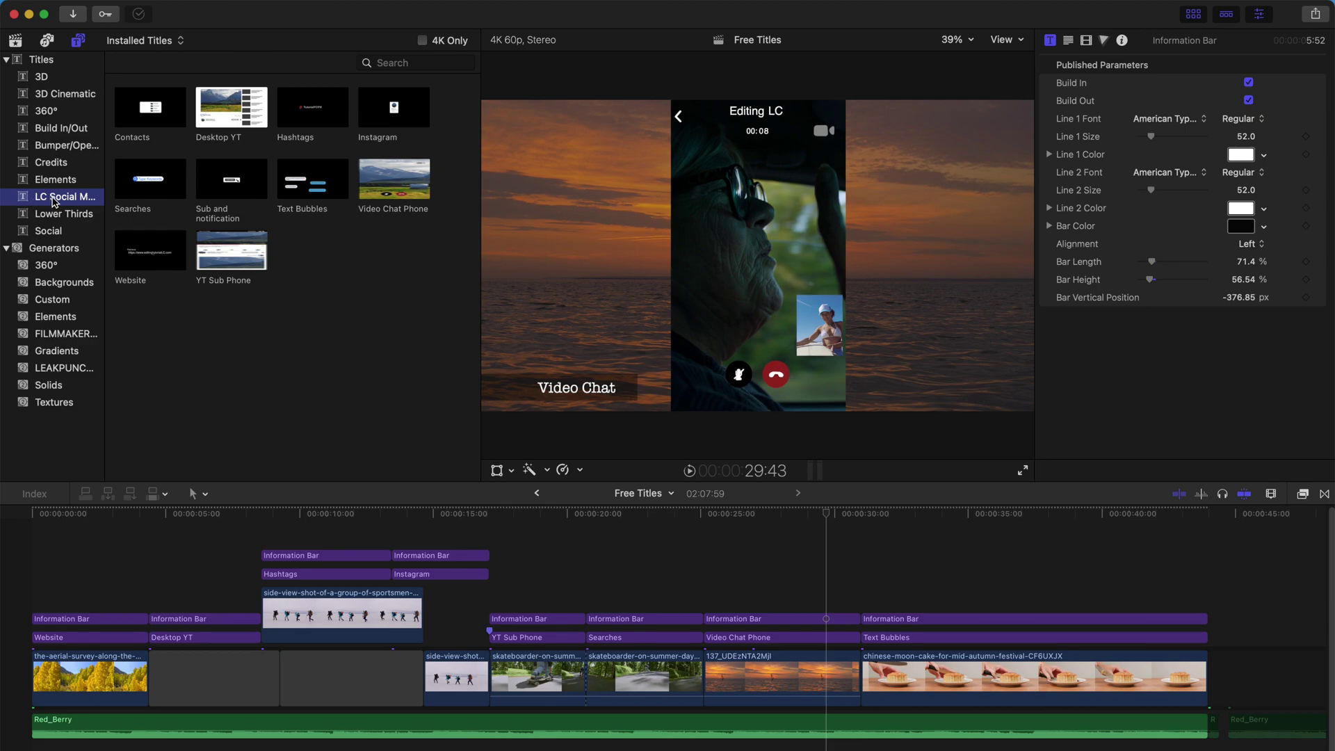
Add the Hashtags title after the mooncake clip and clear its TutorialFCPX text for CSGO.
{"action": "left_click", "coordinate": [352, 297]}
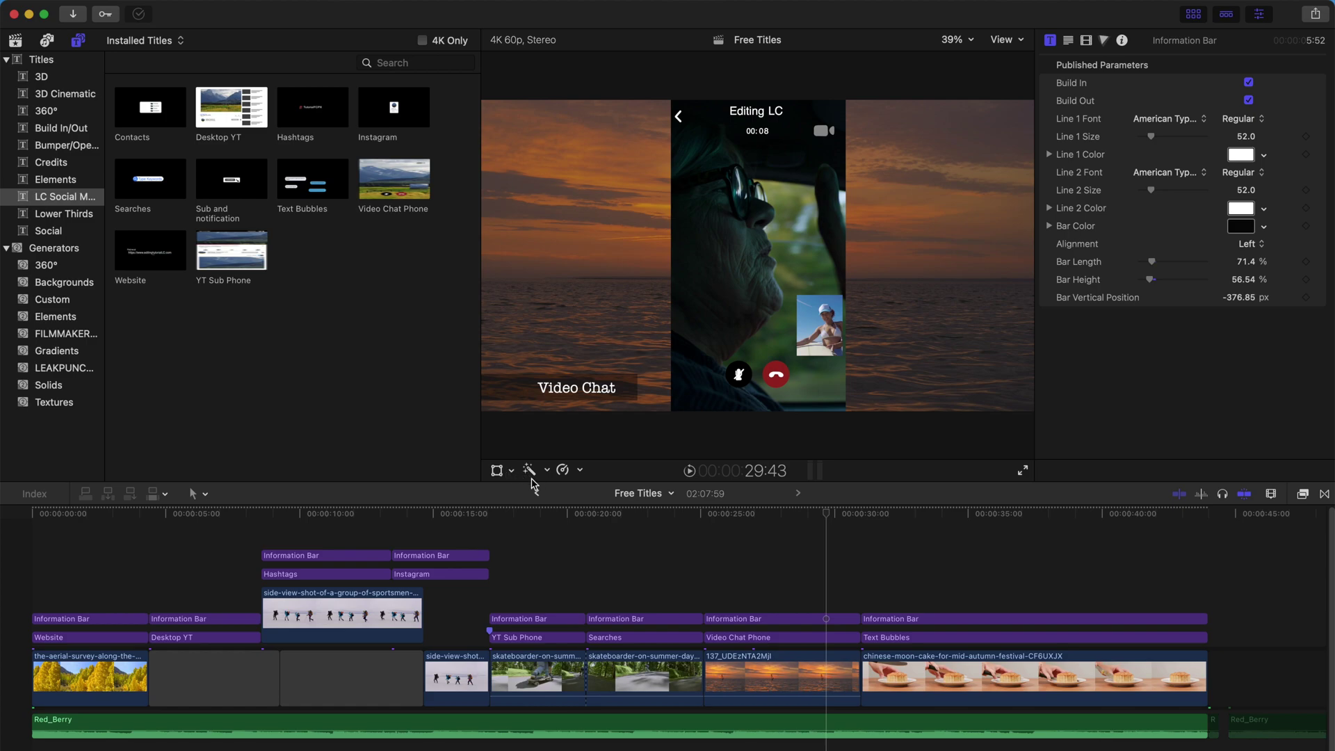
{"action": "scroll", "coordinate": [783, 537], "scroll_direction": "right", "scroll_amount": 10}
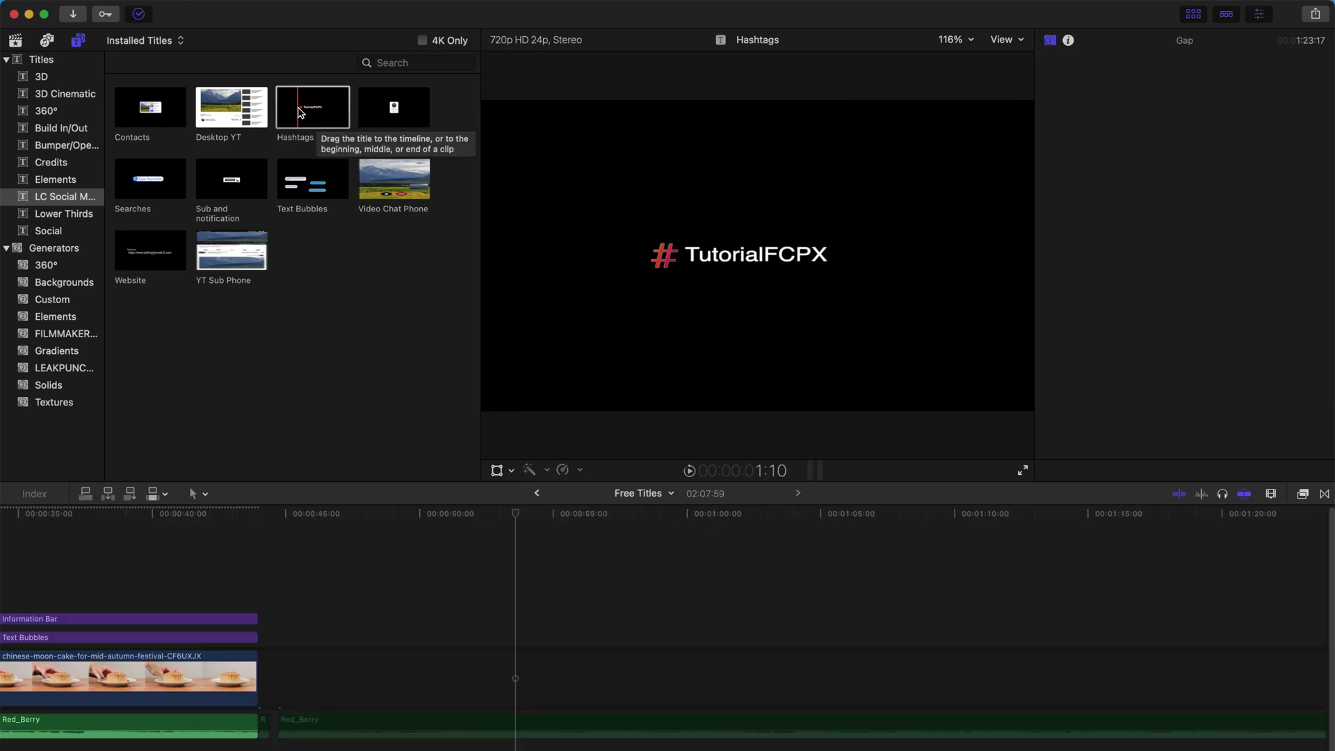
{"action": "left_click_drag", "start_coordinate": [300, 114], "coordinate": [520, 635]}
{"action": "left_click_drag", "start_coordinate": [516, 514], "coordinate": [576, 514]}
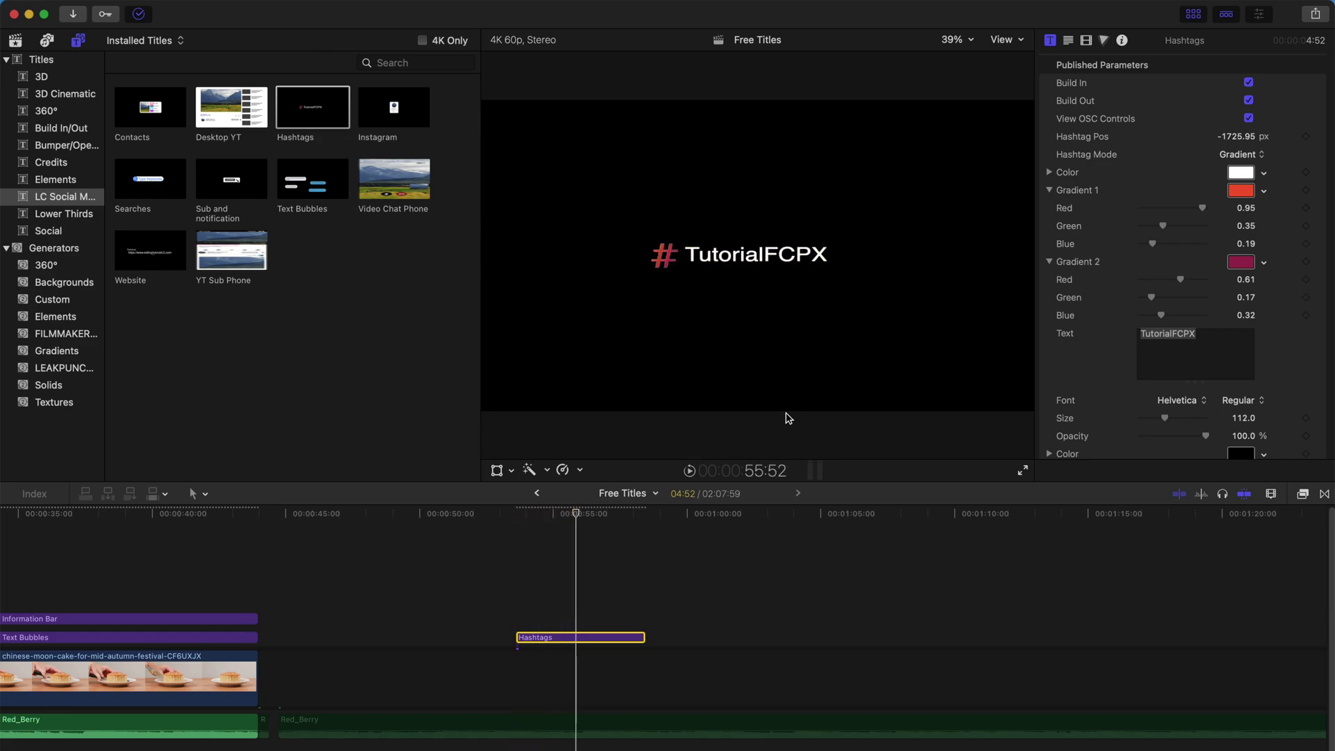
{"action": "double_click", "coordinate": [1200, 340]}
{"action": "key", "text": "BackSpace"}
{"action": "type", "text": "CSGO"}
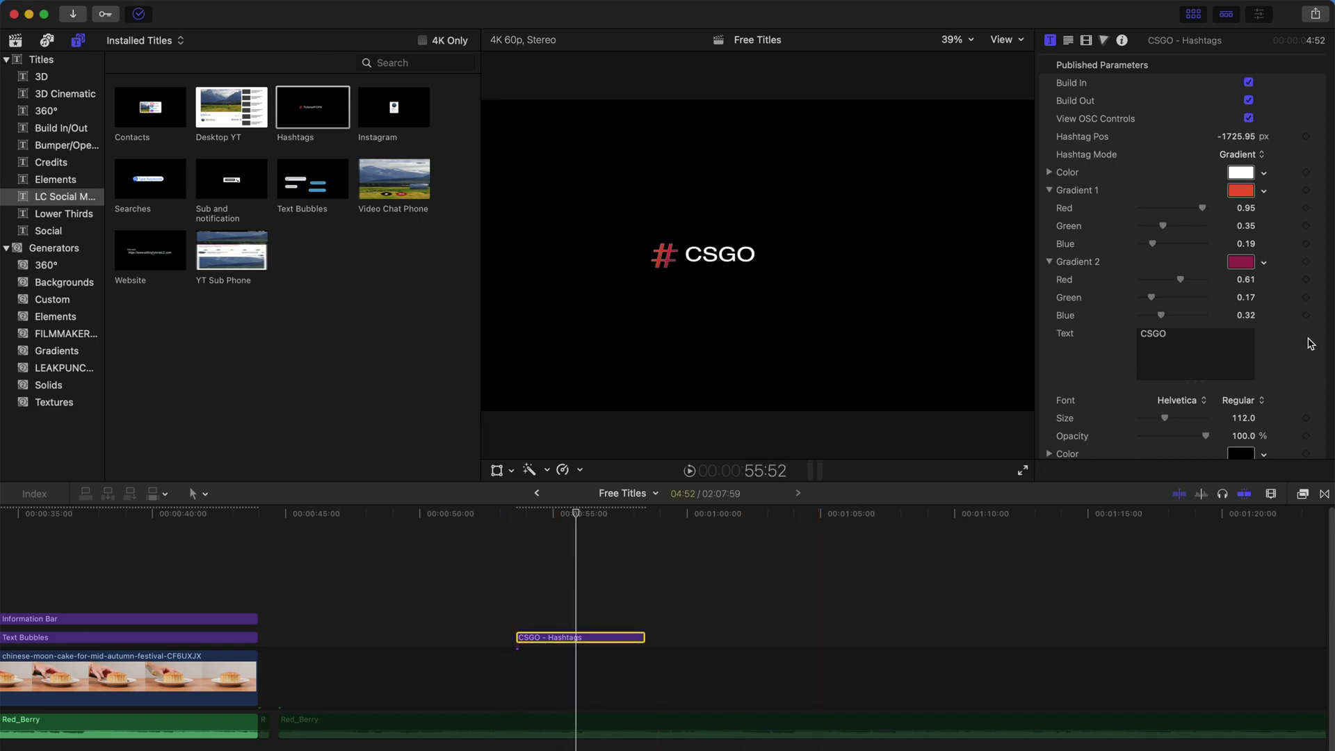
{"action": "scroll", "coordinate": [1289, 345], "scroll_direction": "down", "scroll_amount": 3}
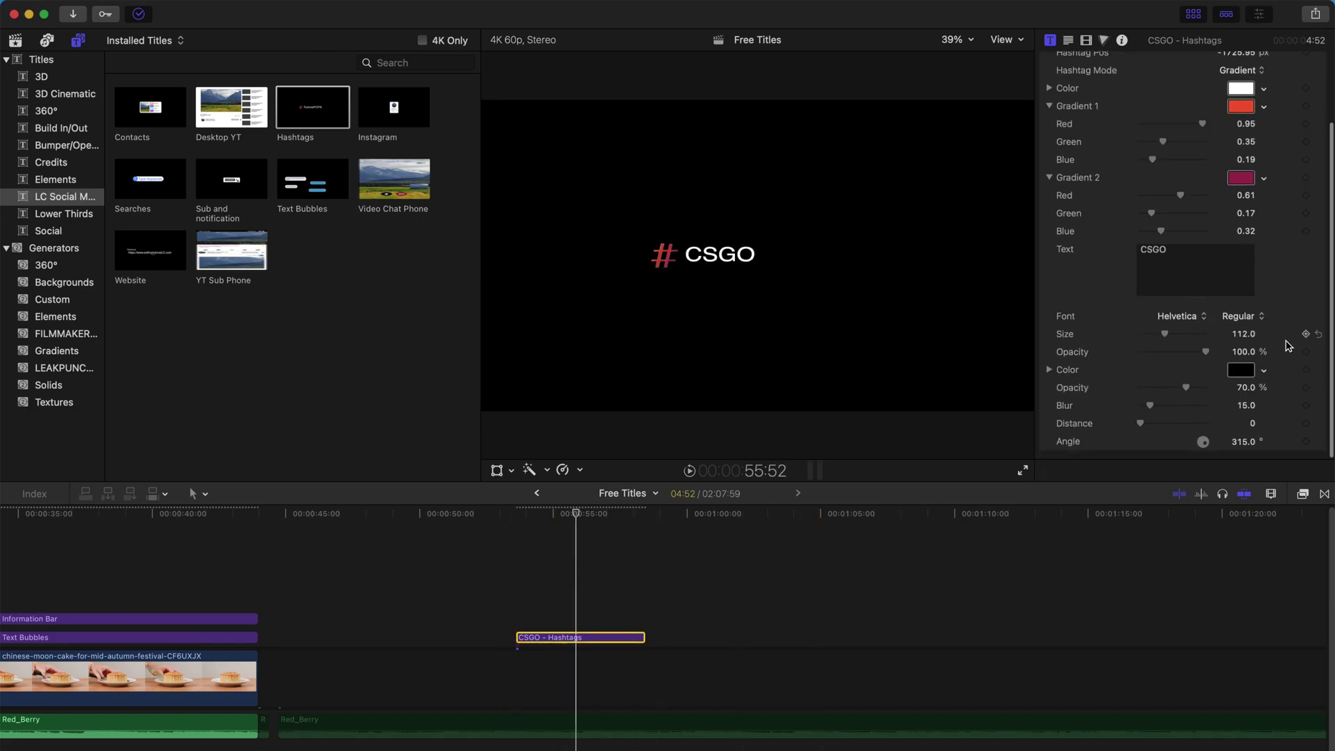
Give the CSGO shadow a light yellow-green glow, leaving gradients unchanged, and play it back.
{"action": "left_click", "coordinate": [1269, 109]}
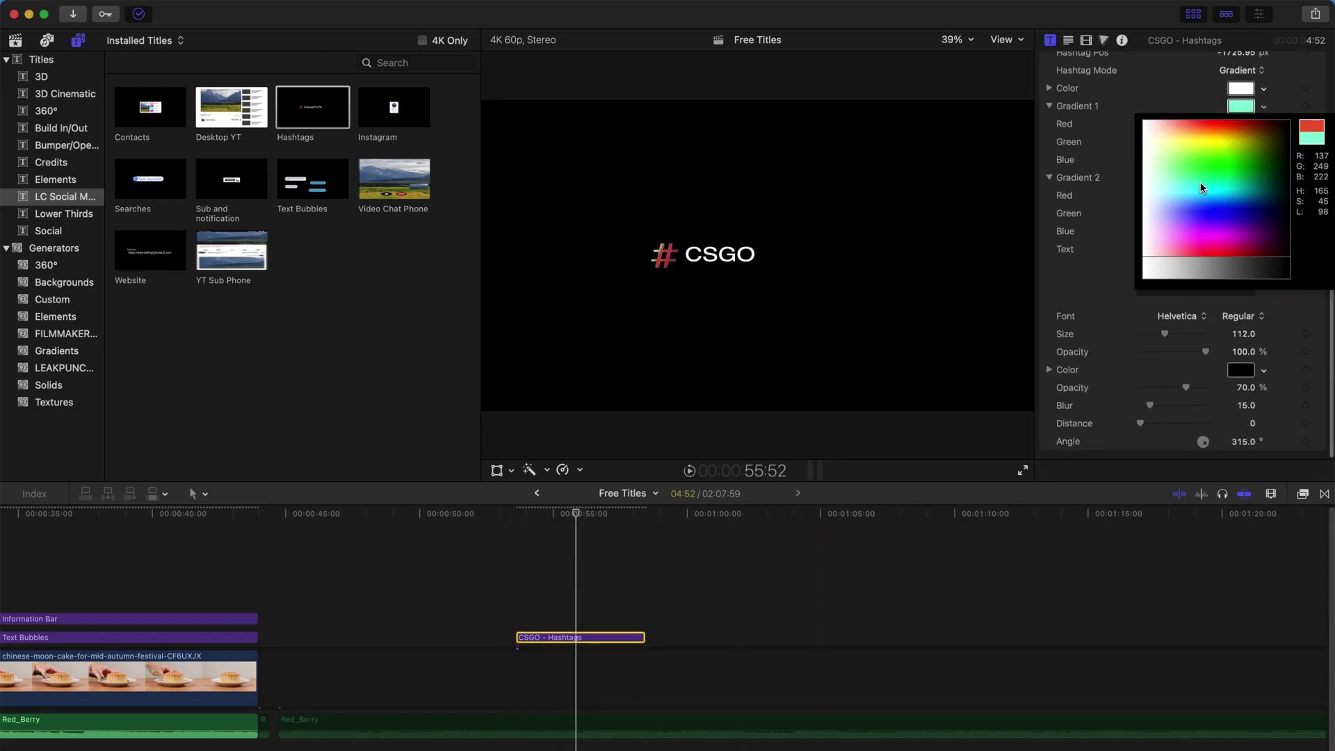
{"action": "left_click", "coordinate": [1269, 109]}
{"action": "left_click", "coordinate": [1265, 177]}
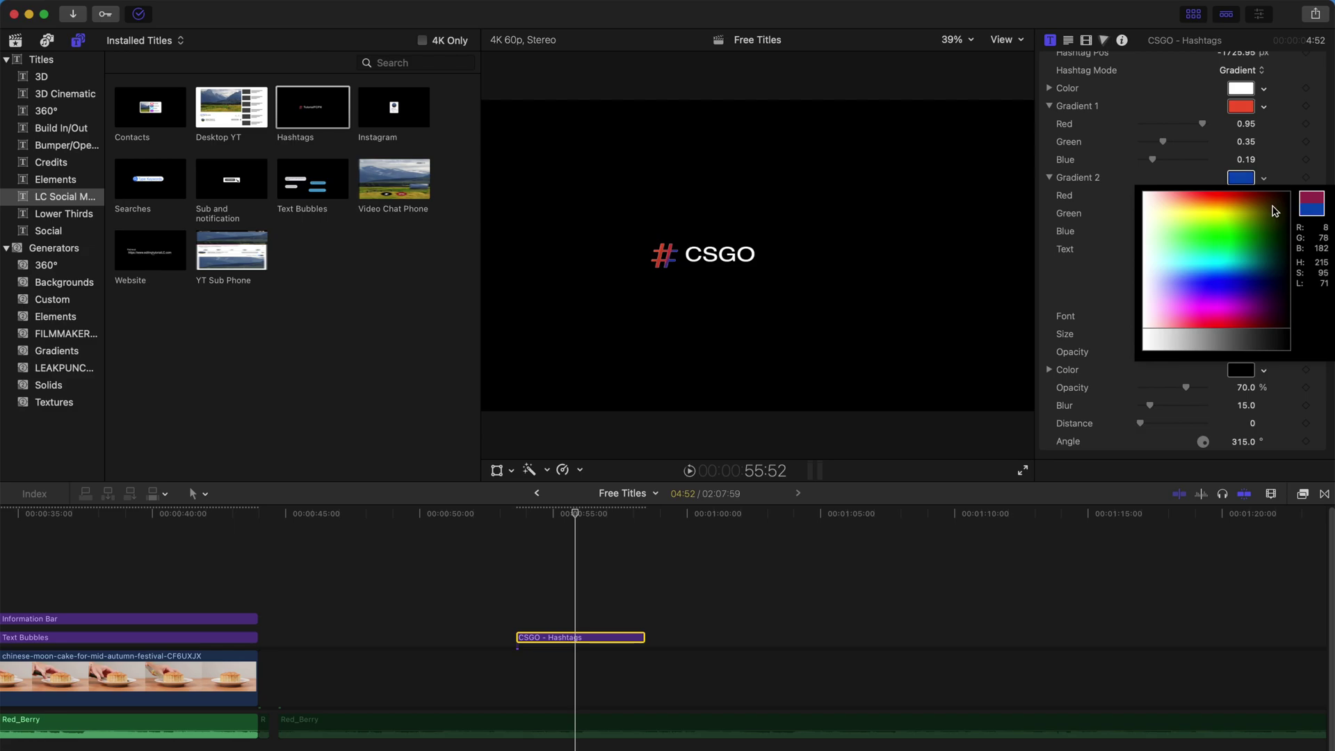
{"action": "left_click", "coordinate": [1284, 146]}
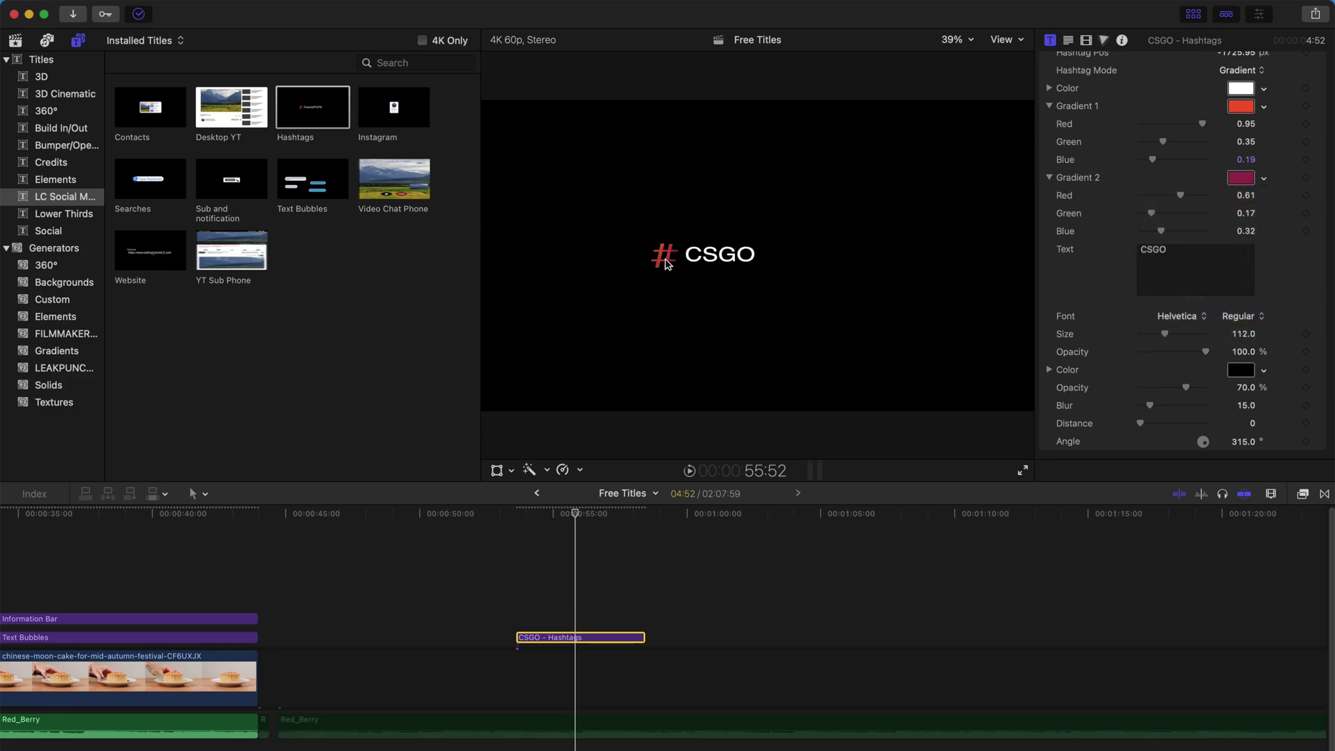
{"action": "left_click", "coordinate": [1265, 372]}
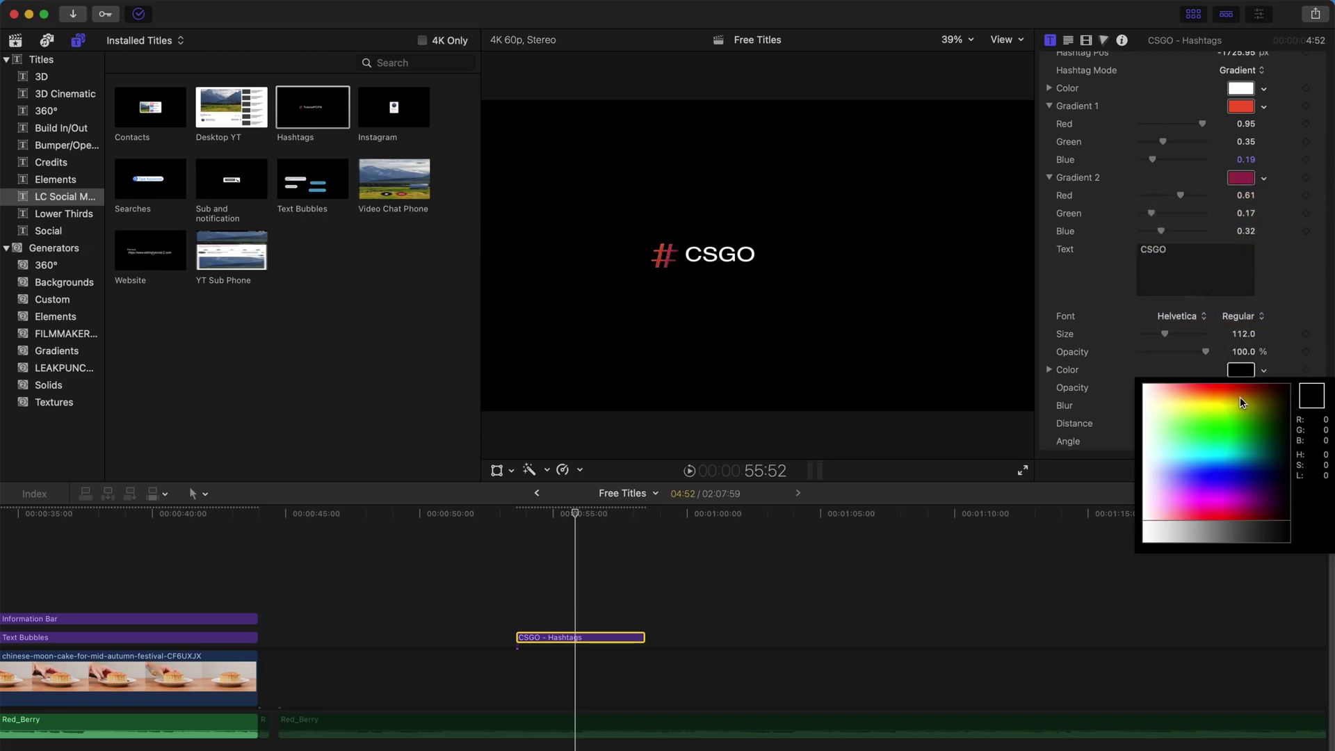
{"action": "left_click", "coordinate": [1214, 402]}
{"action": "left_click_drag", "start_coordinate": [1207, 403], "coordinate": [1195, 413]}
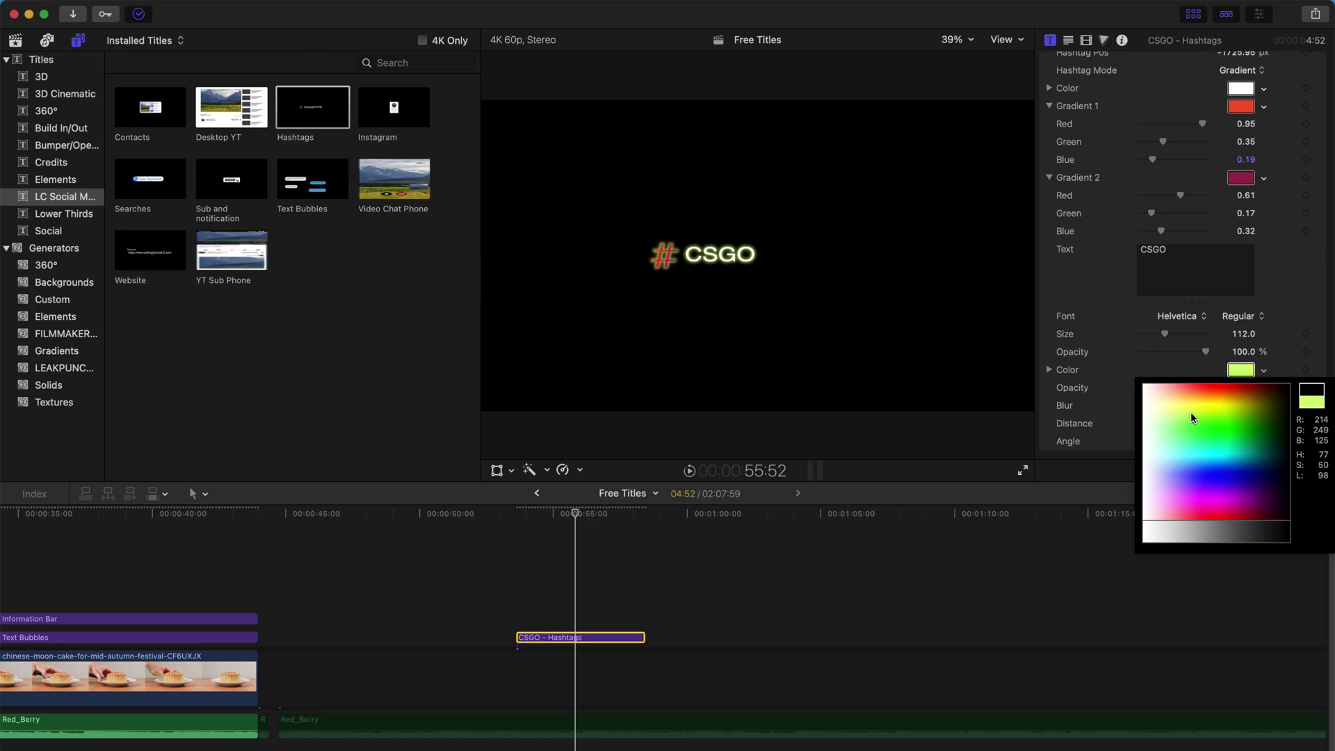
{"action": "left_click", "coordinate": [505, 532]}
{"action": "key", "text": "ctrl+super+1"}
{"action": "key", "text": "space"}
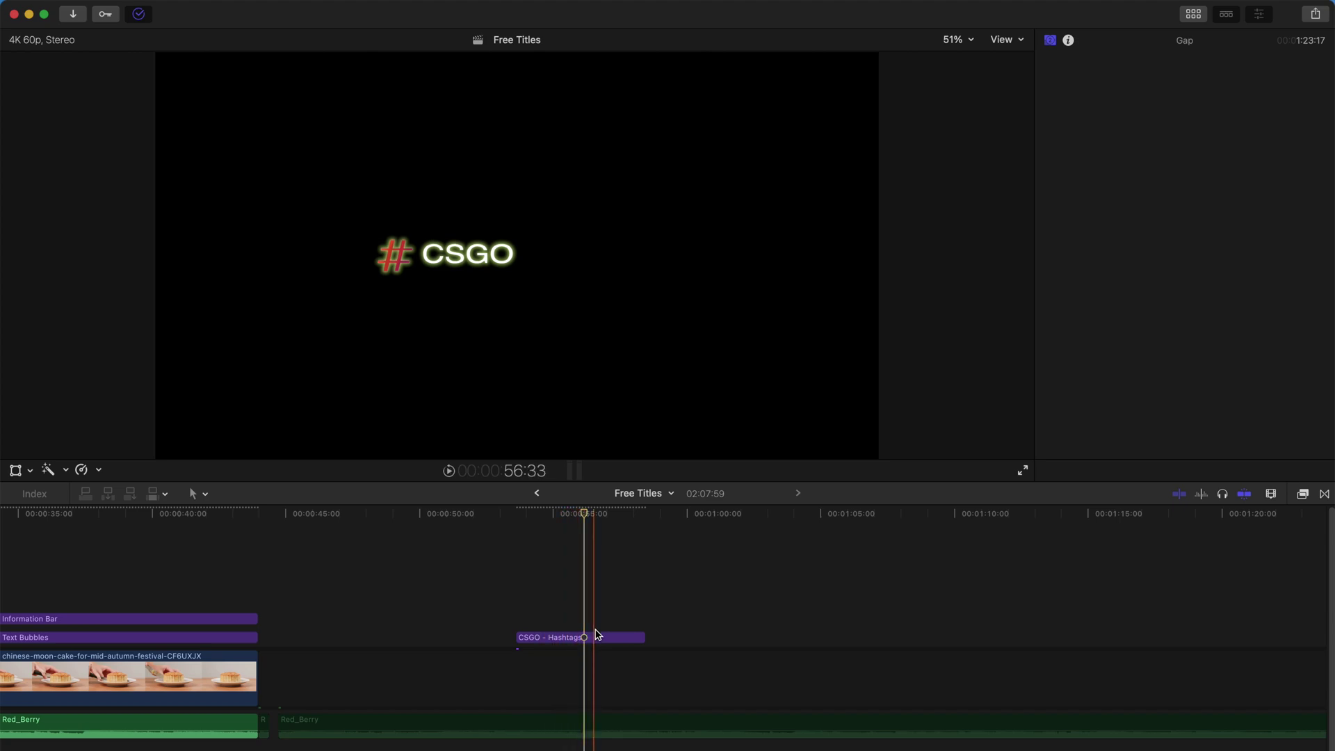
Duplicate the CSGO title onto a lane above and lower it into a second line.
{"action": "left_click_drag", "start_coordinate": [595, 636], "coordinate": [597, 620]}
{"action": "left_click", "coordinate": [1086, 41]}
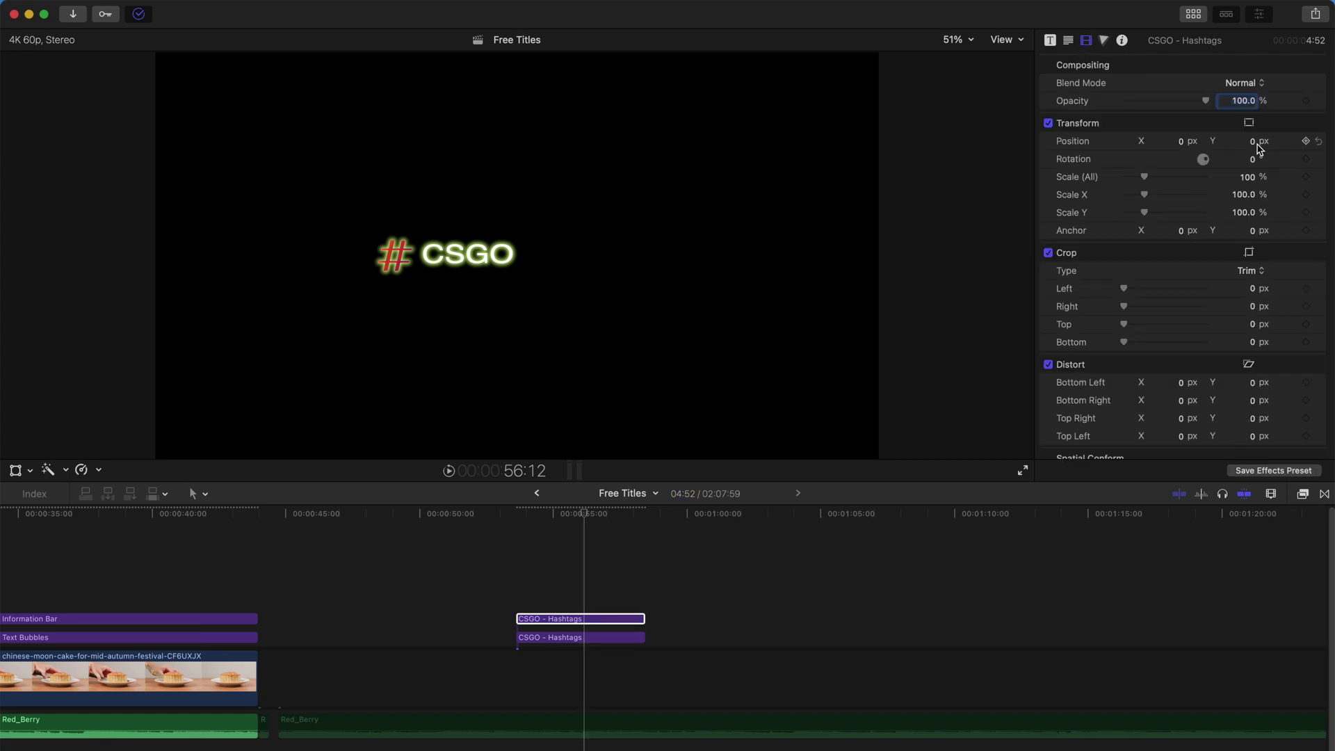
{"action": "left_click_drag", "start_coordinate": [1254, 143], "coordinate": [1254, 187]}
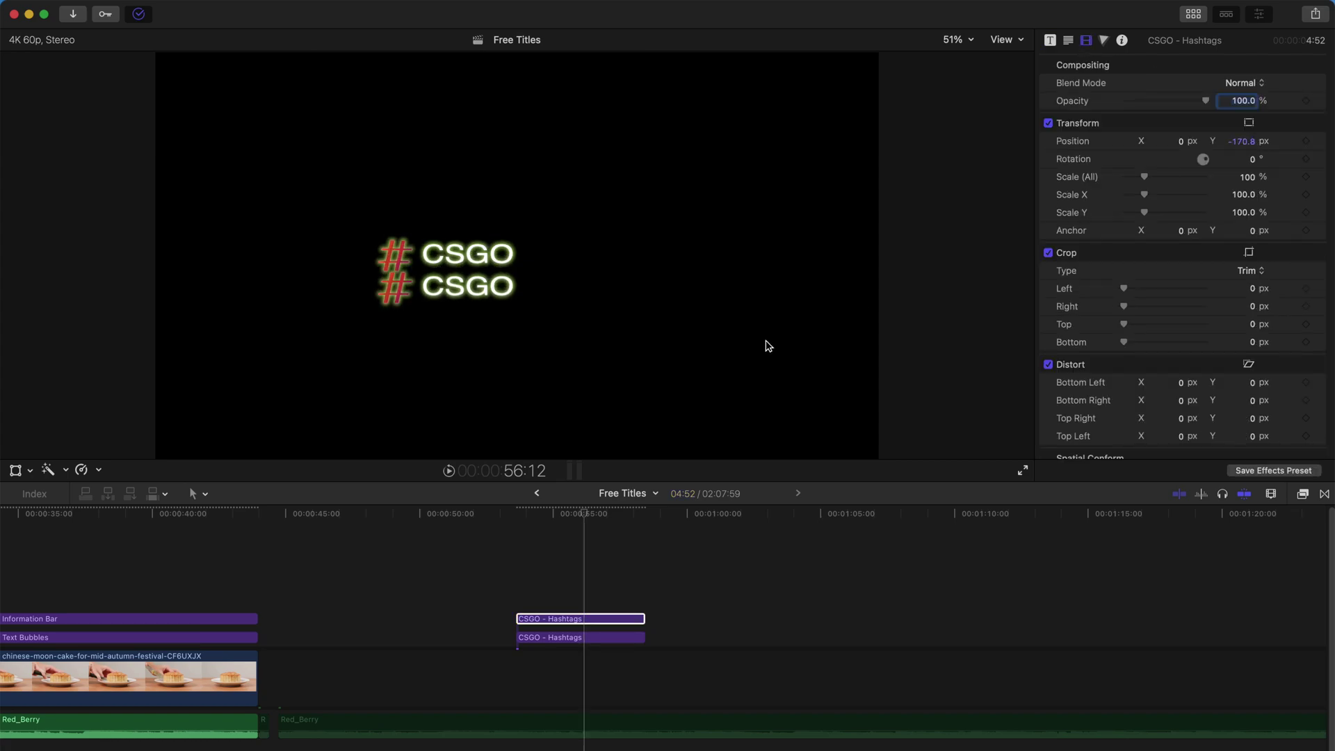
Copy both CSGO titles above, shift them into lines three and four, and play the stack.
{"action": "left_click_drag", "start_coordinate": [590, 605], "coordinate": [585, 575]}
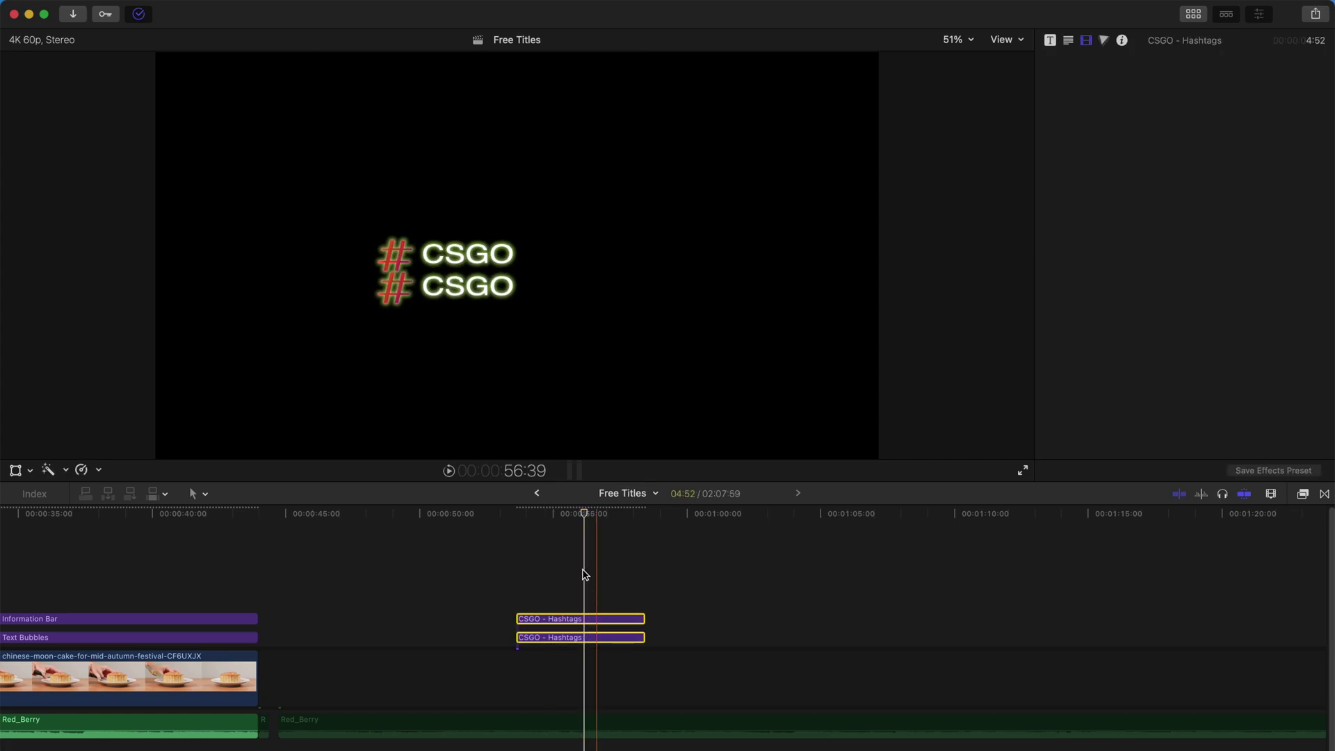
{"action": "left_click_drag", "start_coordinate": [541, 522], "coordinate": [515, 524]}
{"action": "key", "text": "cmd+c"}
{"action": "key", "text": "cmd+v"}
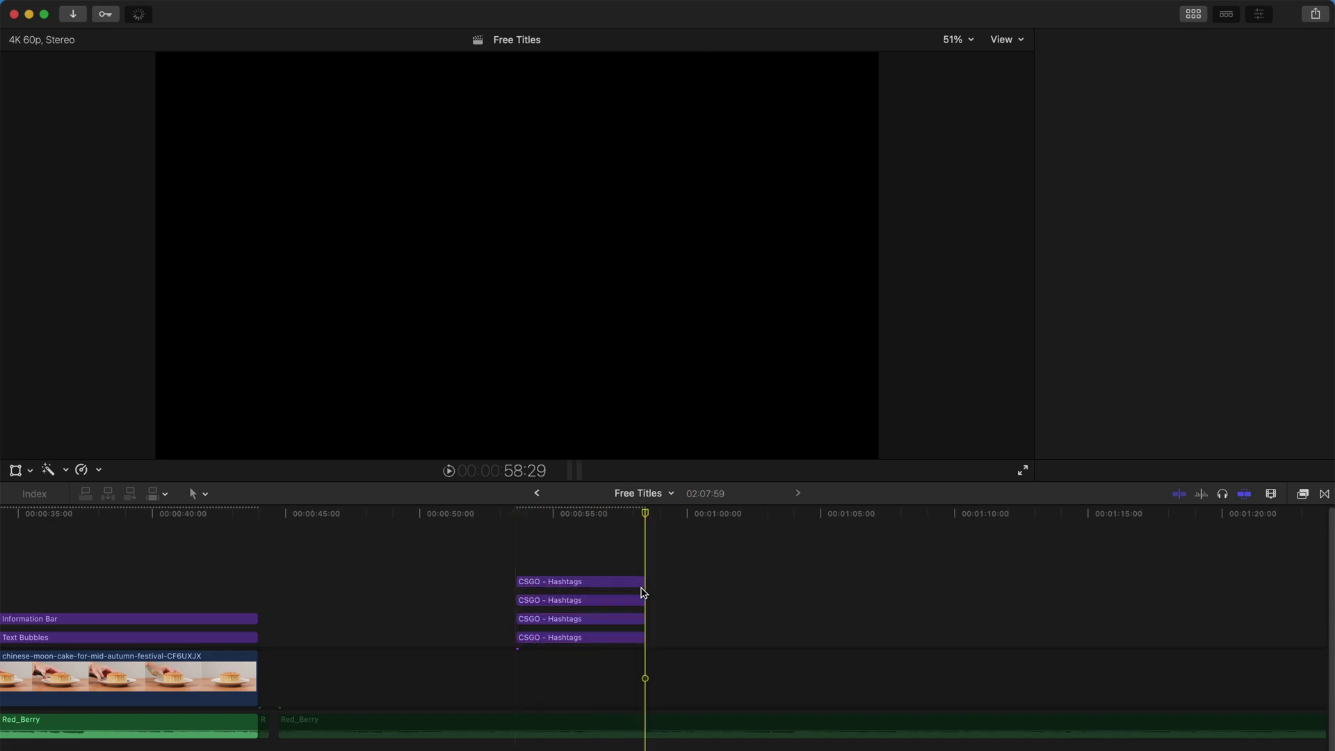
{"action": "mouse_move", "coordinate": [644, 516]}
{"action": "left_mouse_down"}
{"action": "mouse_move", "coordinate": [571, 520]}
{"action": "mouse_move", "coordinate": [565, 605]}
{"action": "left_mouse_up"}
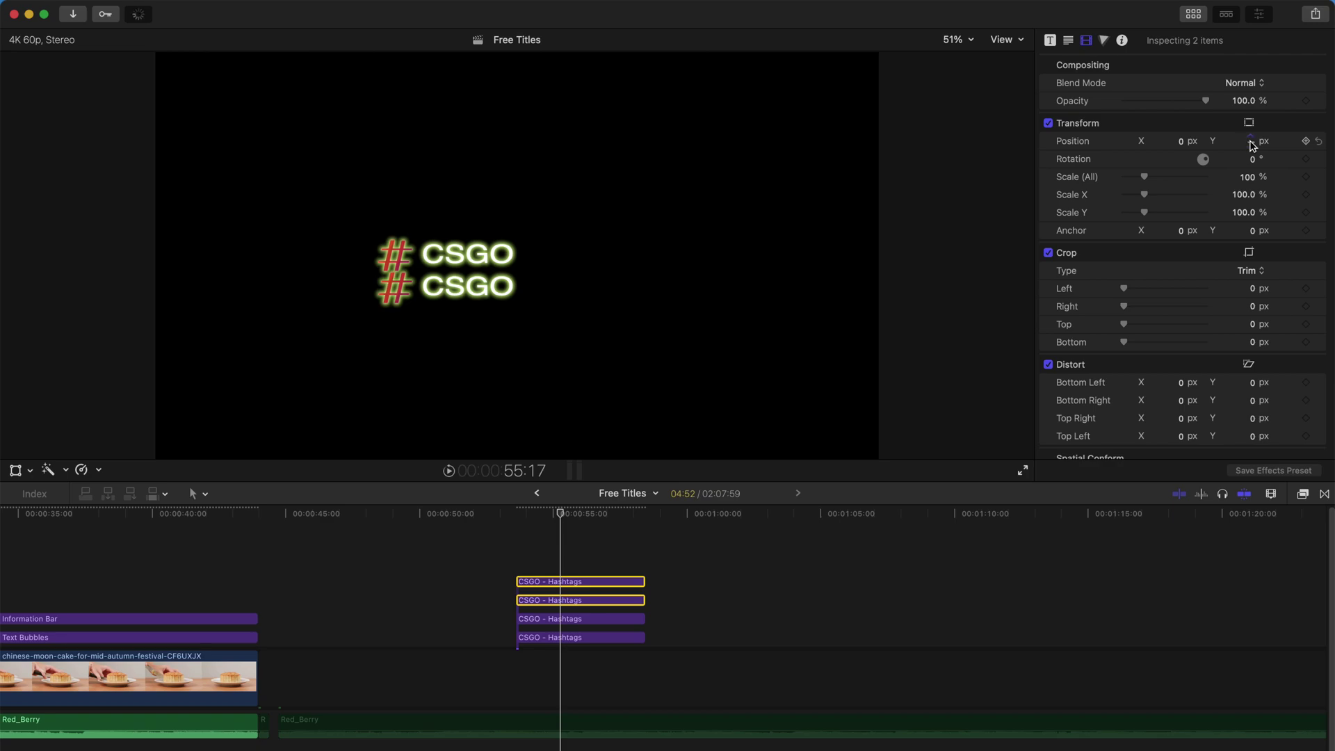
{"action": "left_click_drag", "start_coordinate": [1251, 144], "coordinate": [1251, 167]}
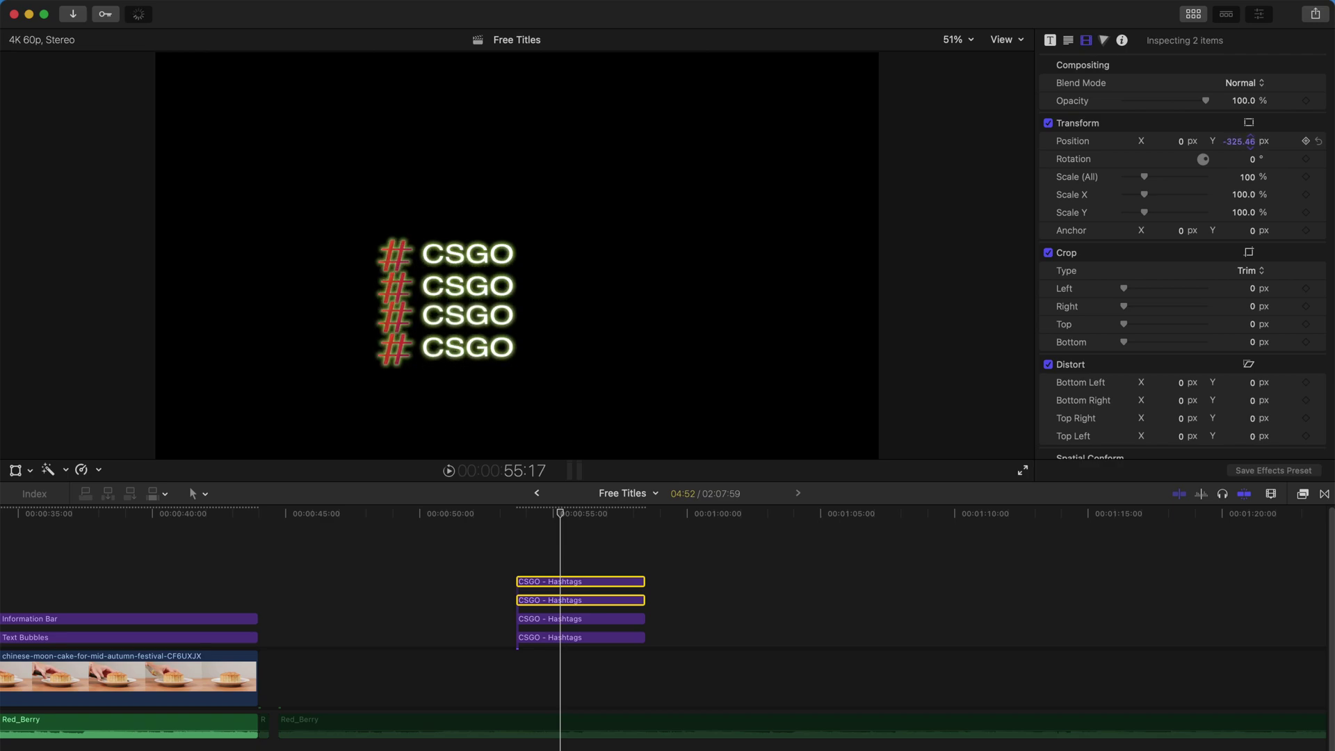
{"action": "left_click", "coordinate": [516, 510]}
{"action": "key", "text": "space"}
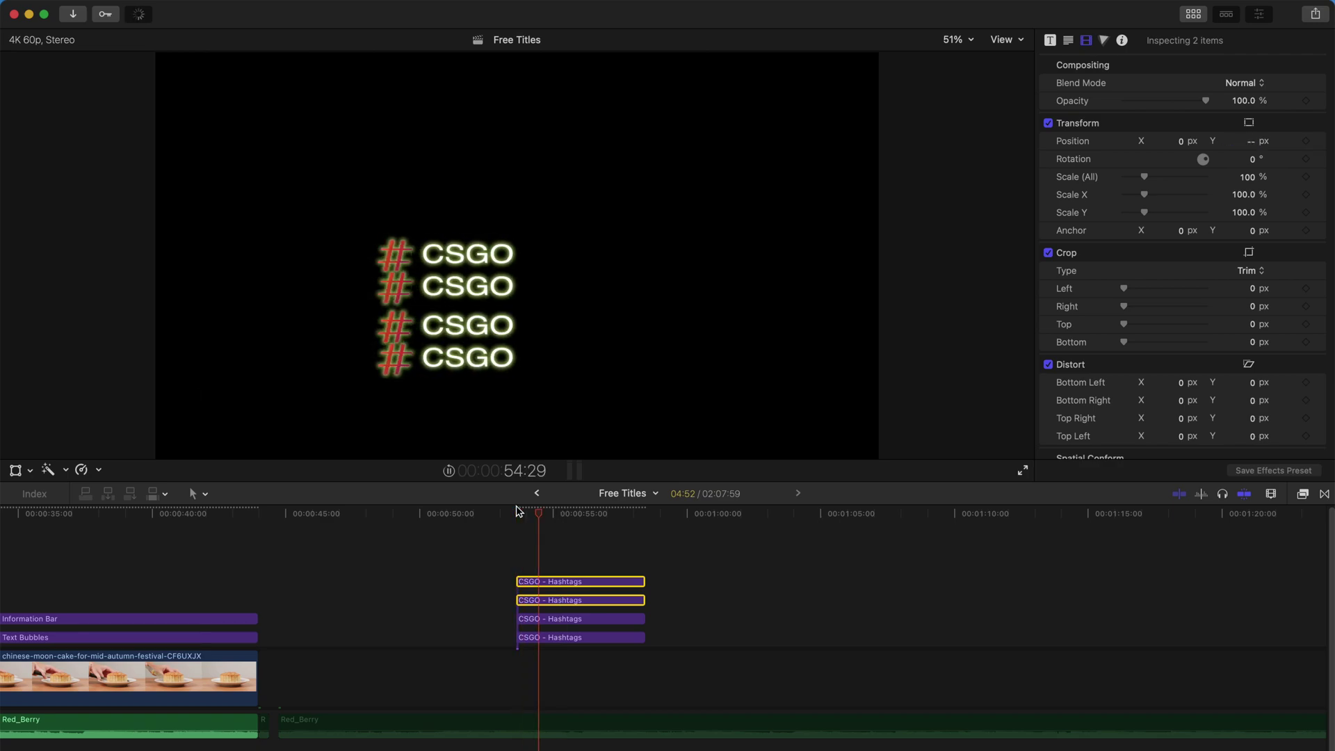
{"action": "key", "text": "space"}
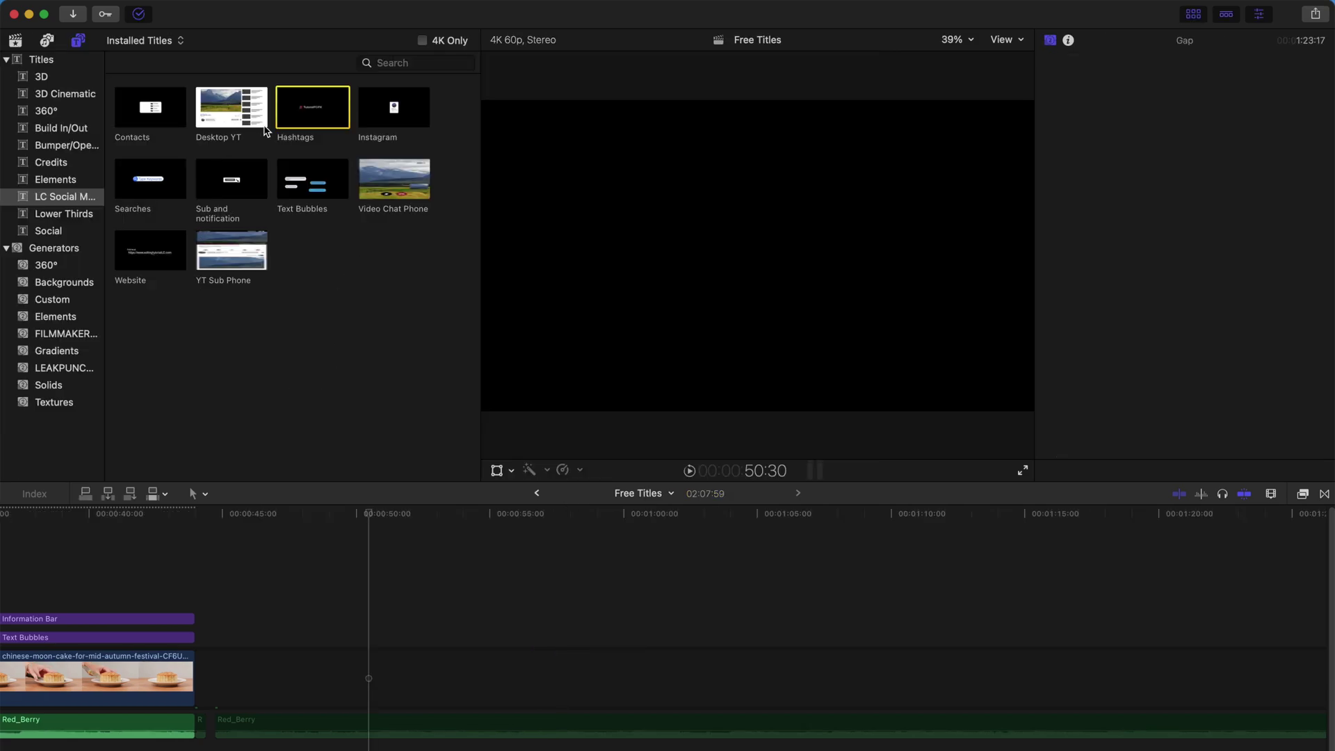
Add the Desktop YT title and fill its video placeholder with the people-on-crosswalk clip.
{"action": "left_click_drag", "start_coordinate": [263, 125], "coordinate": [417, 638]}
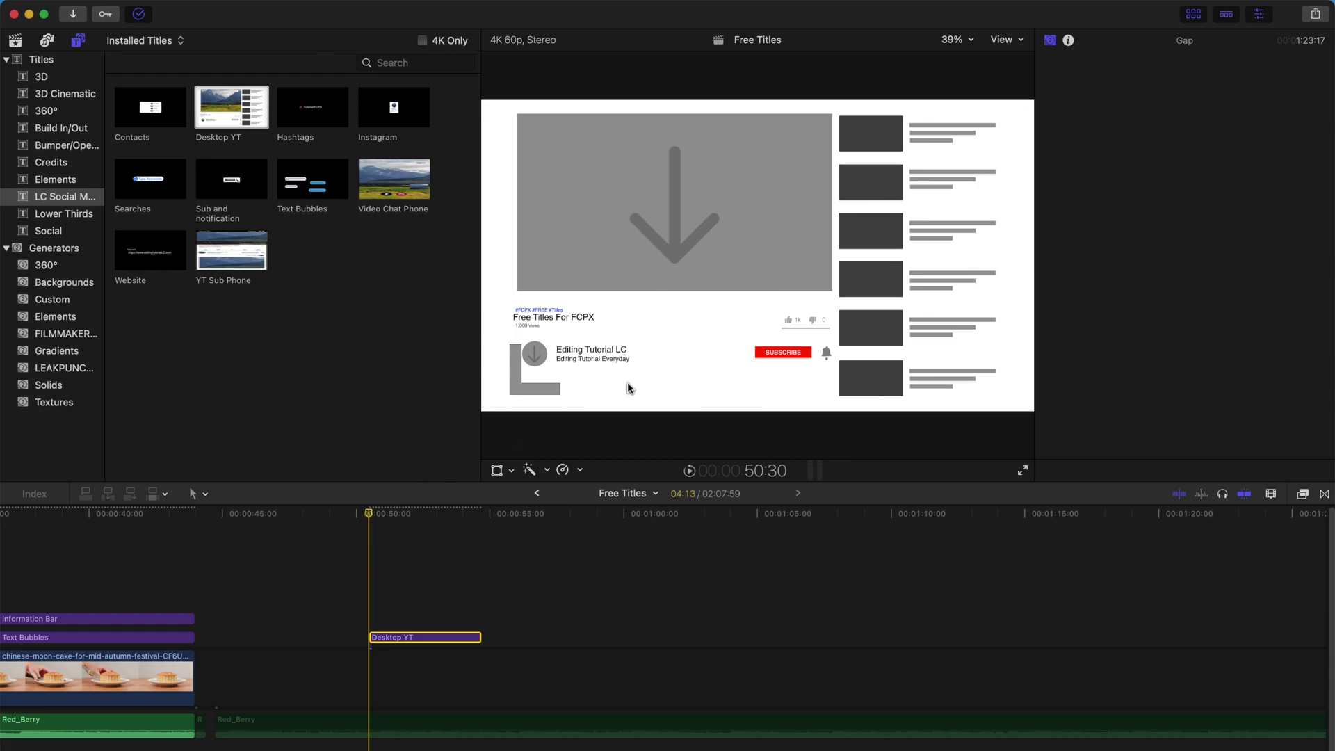
{"action": "left_click", "coordinate": [396, 514]}
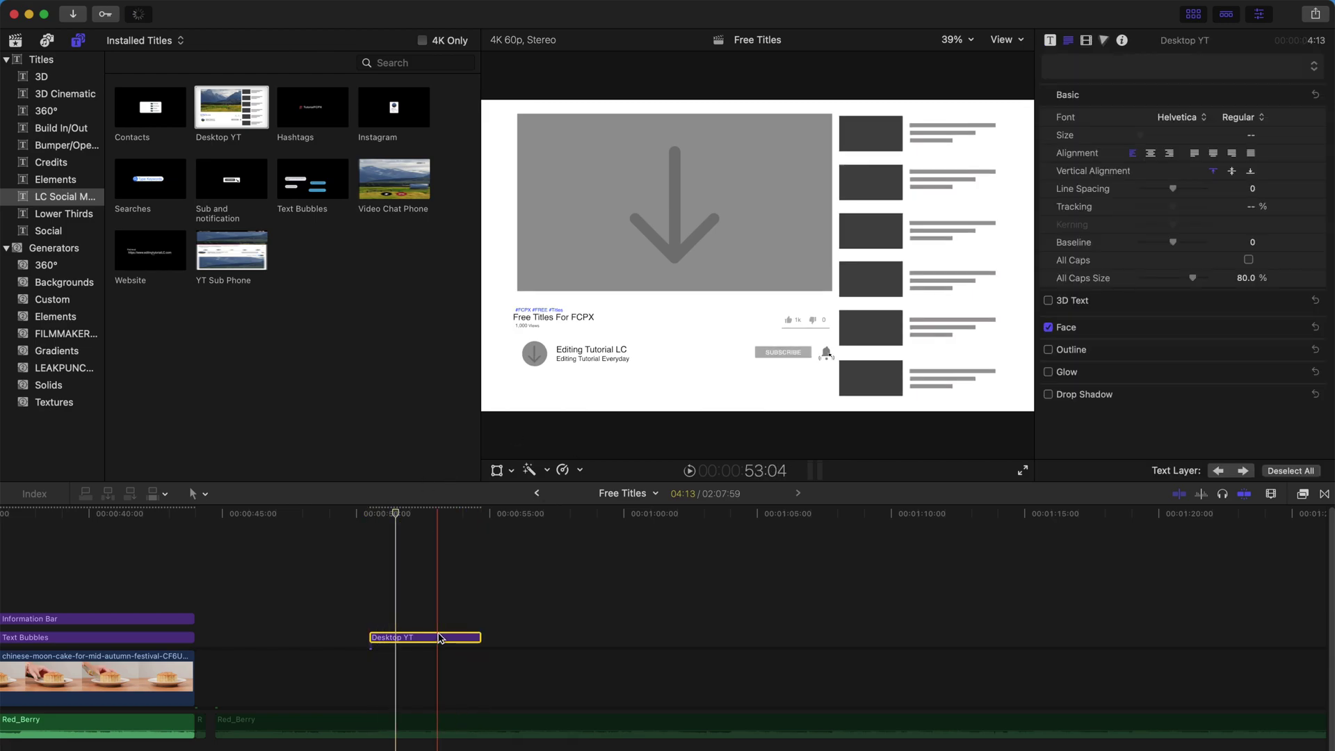
{"action": "left_click", "coordinate": [1051, 41]}
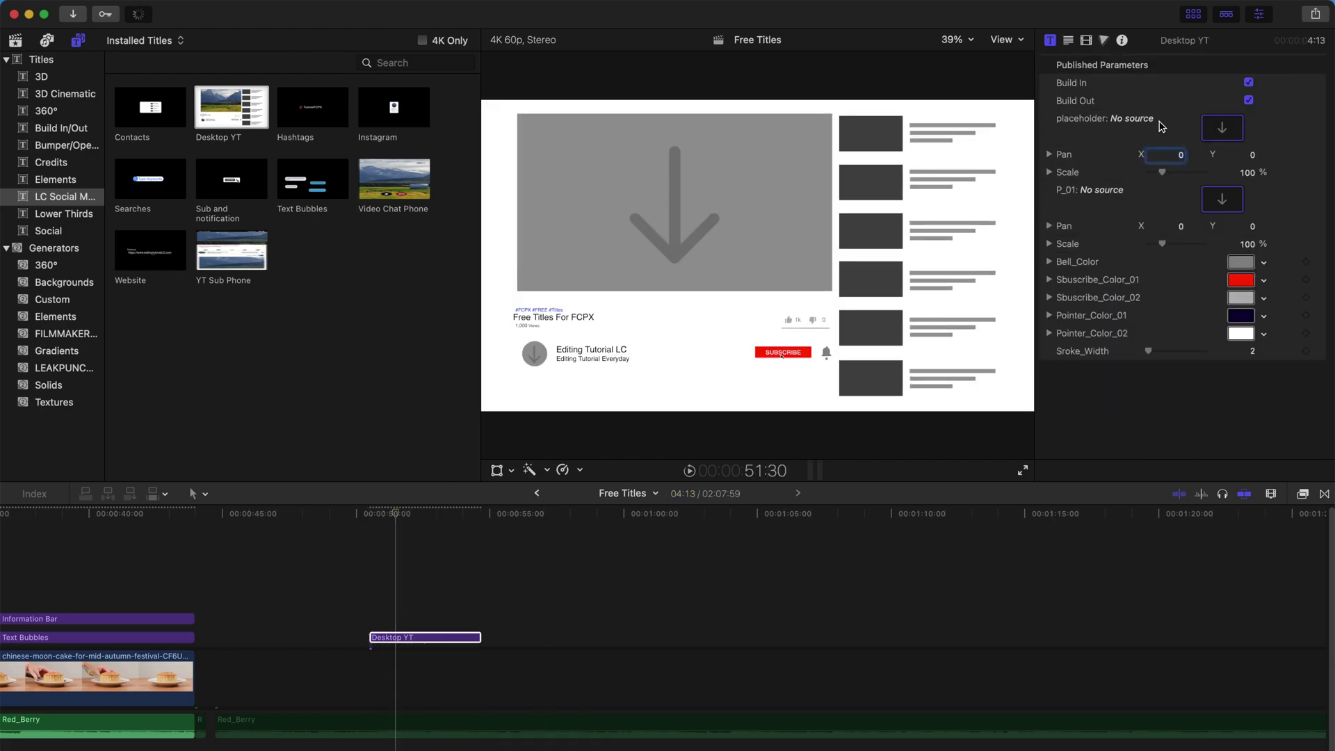
{"action": "left_click", "coordinate": [1222, 127]}
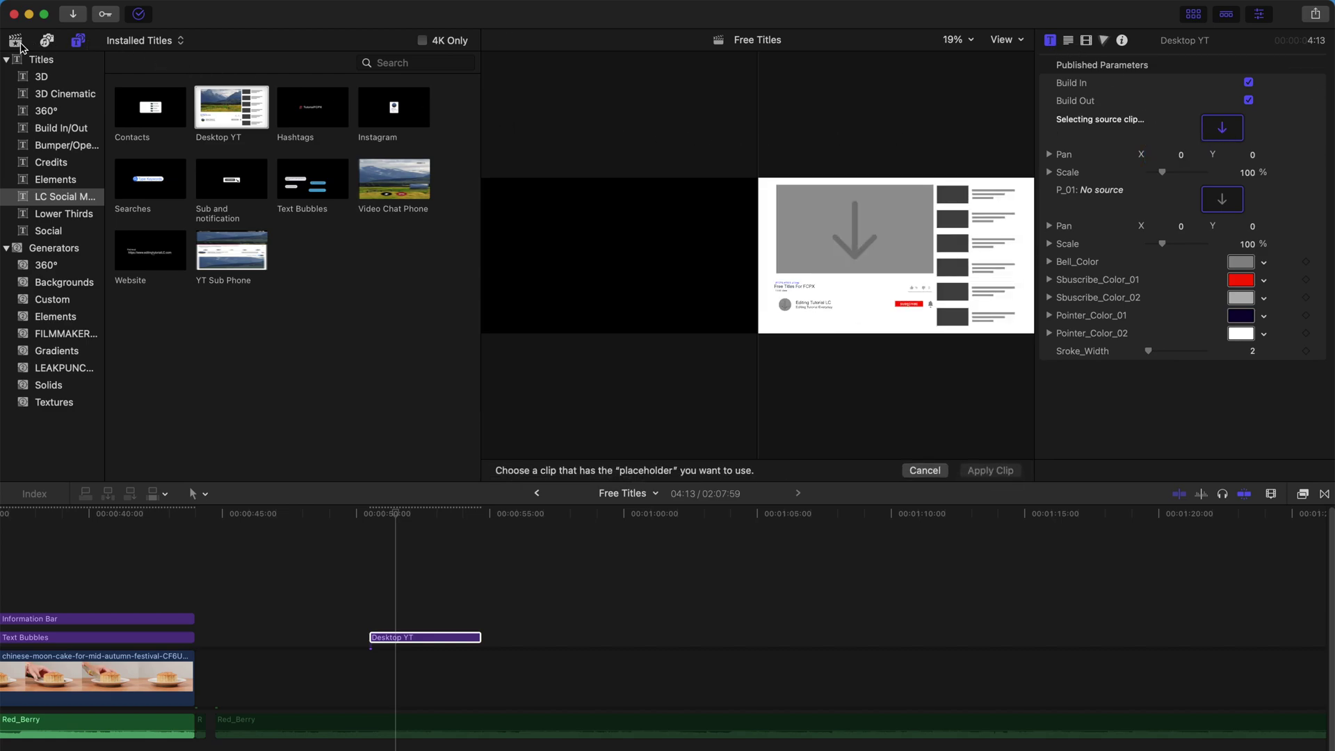
{"action": "left_click", "coordinate": [17, 42]}
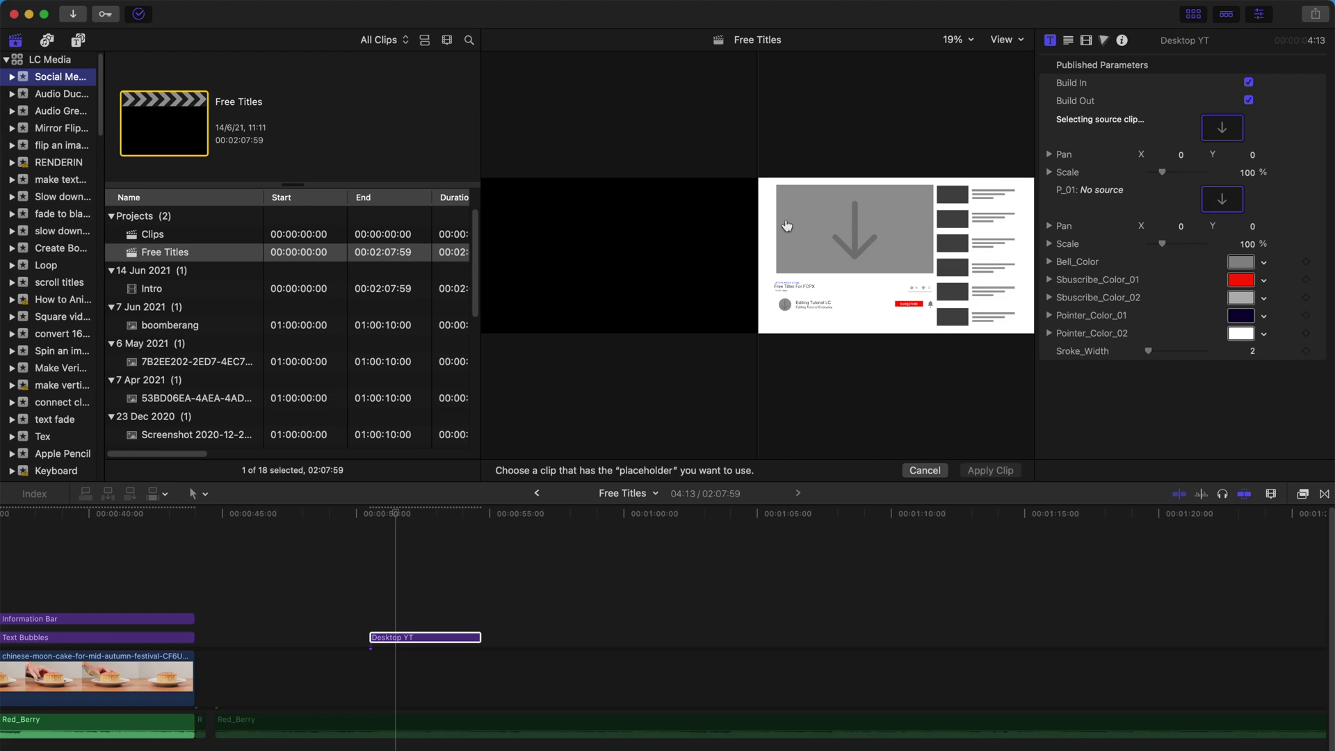
{"action": "scroll", "coordinate": [351, 379], "scroll_direction": "down", "scroll_amount": 2}
{"action": "scroll", "coordinate": [303, 372], "scroll_direction": "down", "scroll_amount": 5}
{"action": "scroll", "coordinate": [301, 373], "scroll_direction": "down", "scroll_amount": 3}
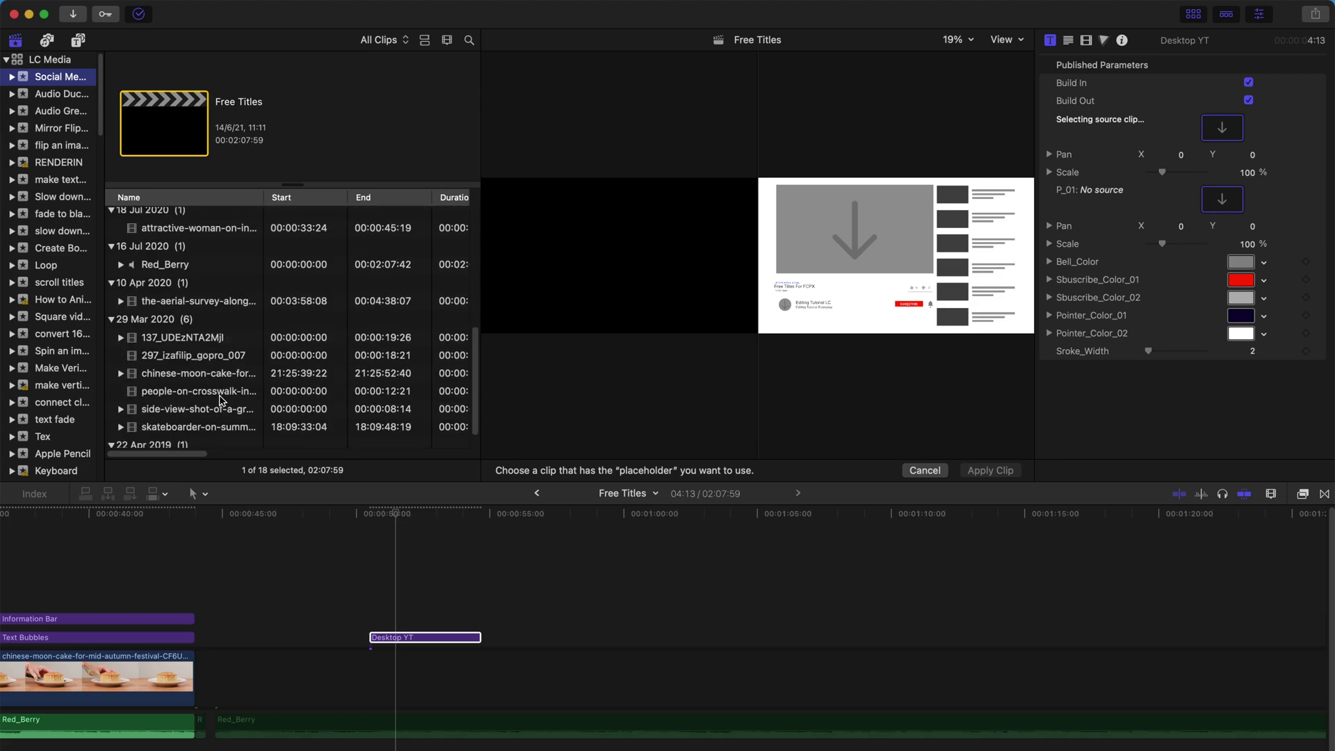
{"action": "left_click", "coordinate": [221, 400]}
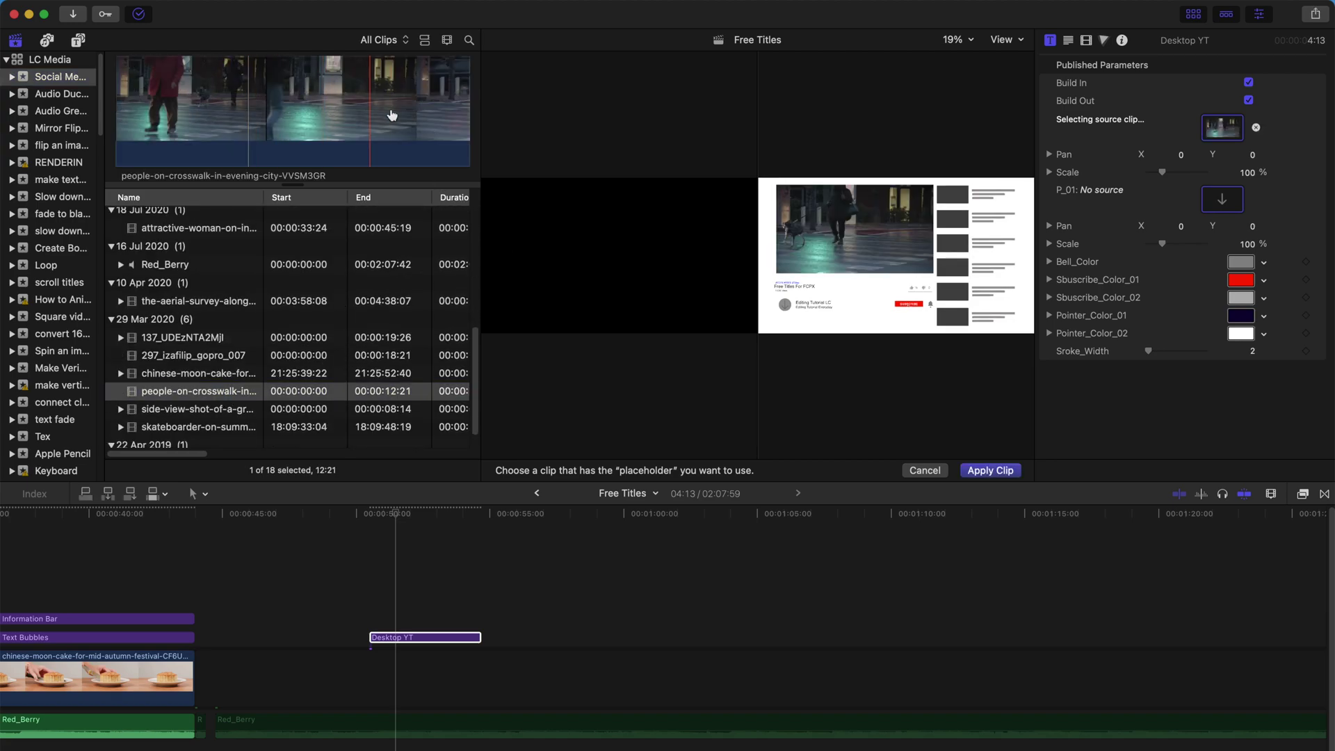
{"action": "left_click", "coordinate": [989, 470]}
{"action": "left_click", "coordinate": [369, 527]}
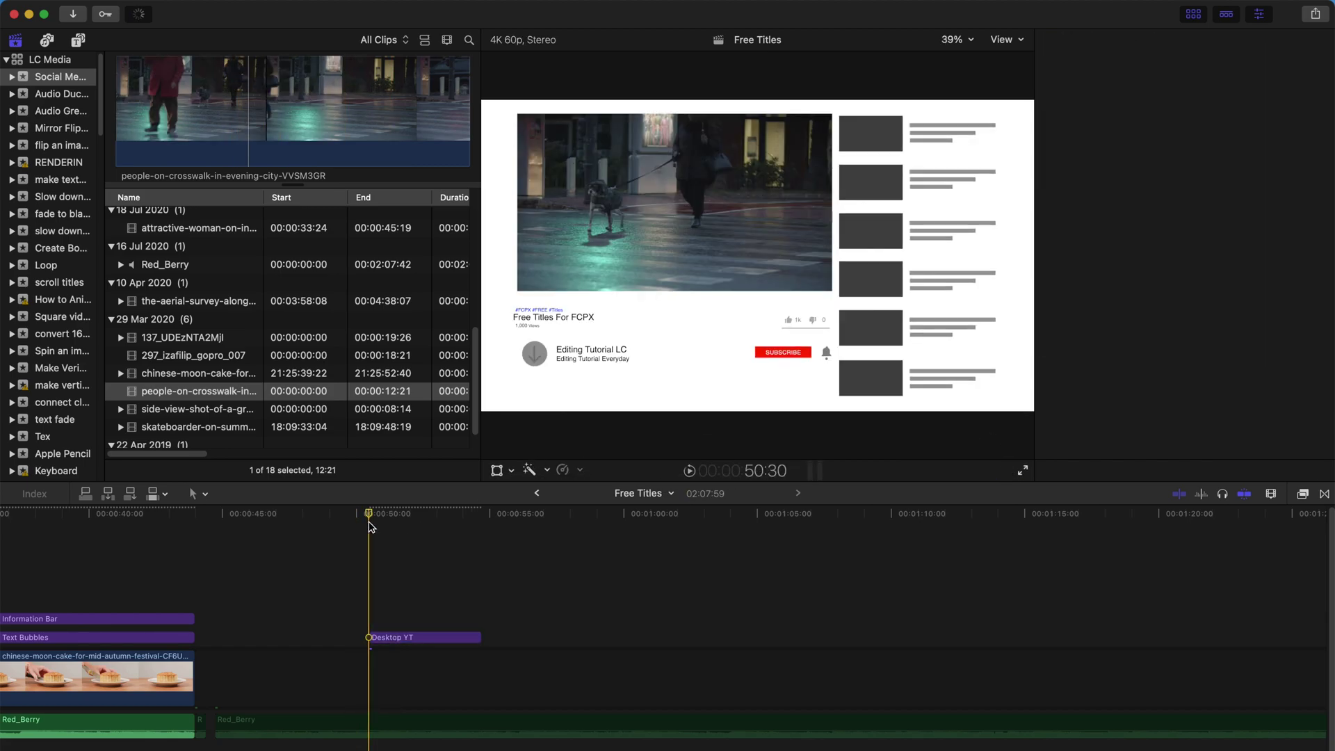
{"action": "key", "text": "space"}
{"action": "key", "text": "super+4"}
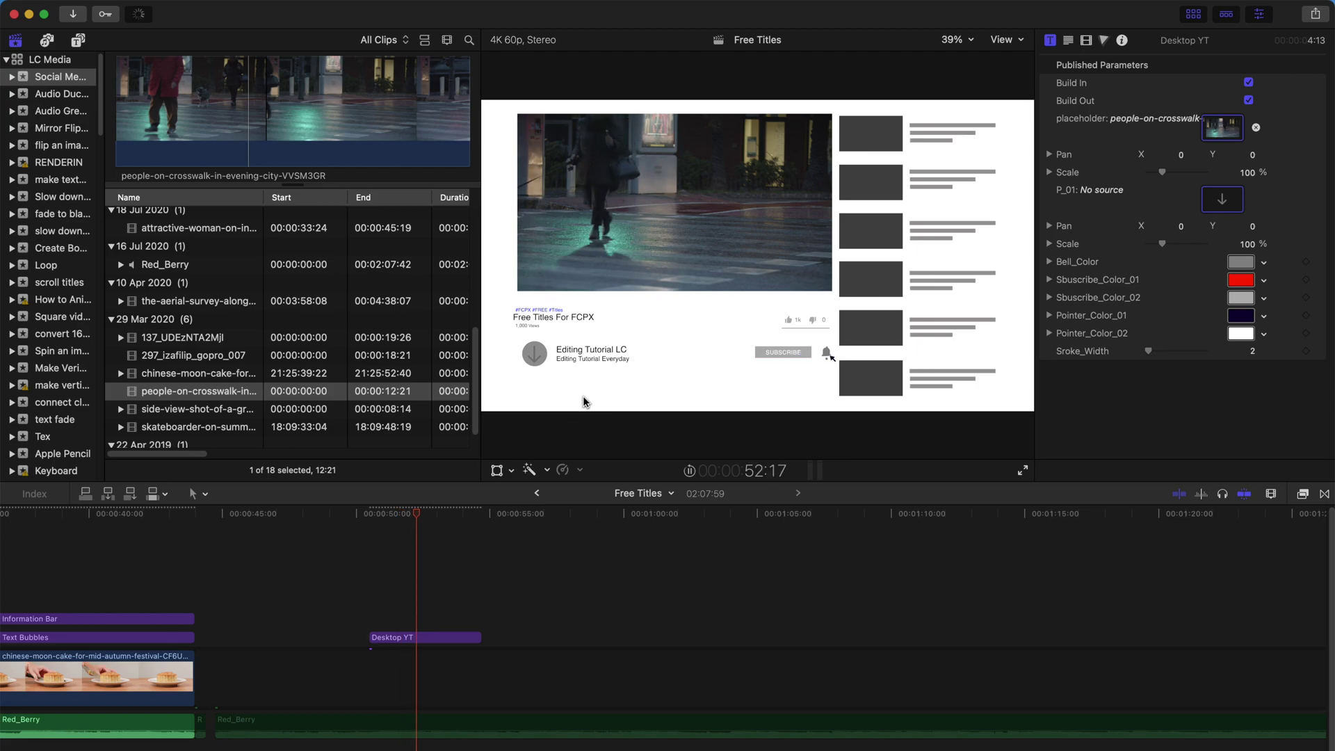
{"action": "key", "text": "space"}
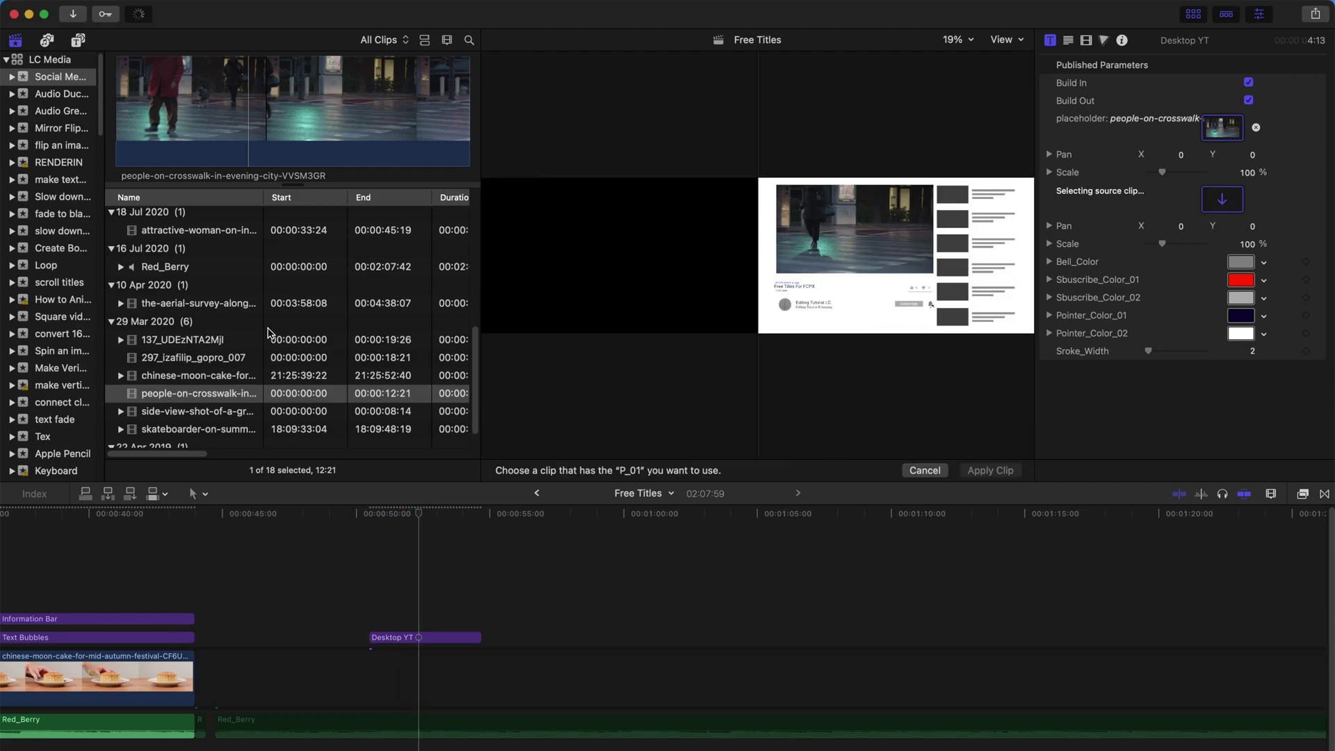
{"action": "scroll", "coordinate": [272, 337], "scroll_direction": "down", "scroll_amount": 2}
{"action": "scroll", "coordinate": [275, 340], "scroll_direction": "up", "scroll_amount": 10}
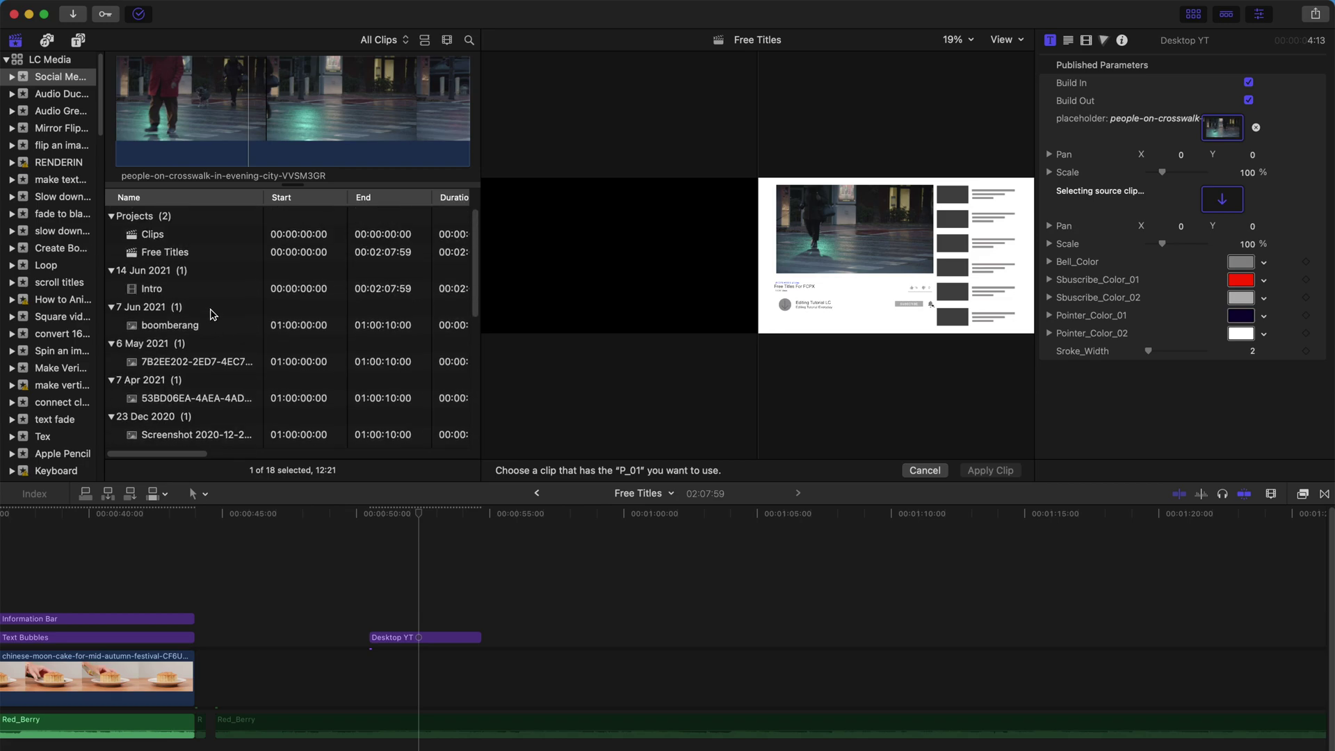
Set the presenter clip as the P_01 avatar at 87% scale and preview the title.
{"action": "left_click", "coordinate": [211, 400]}
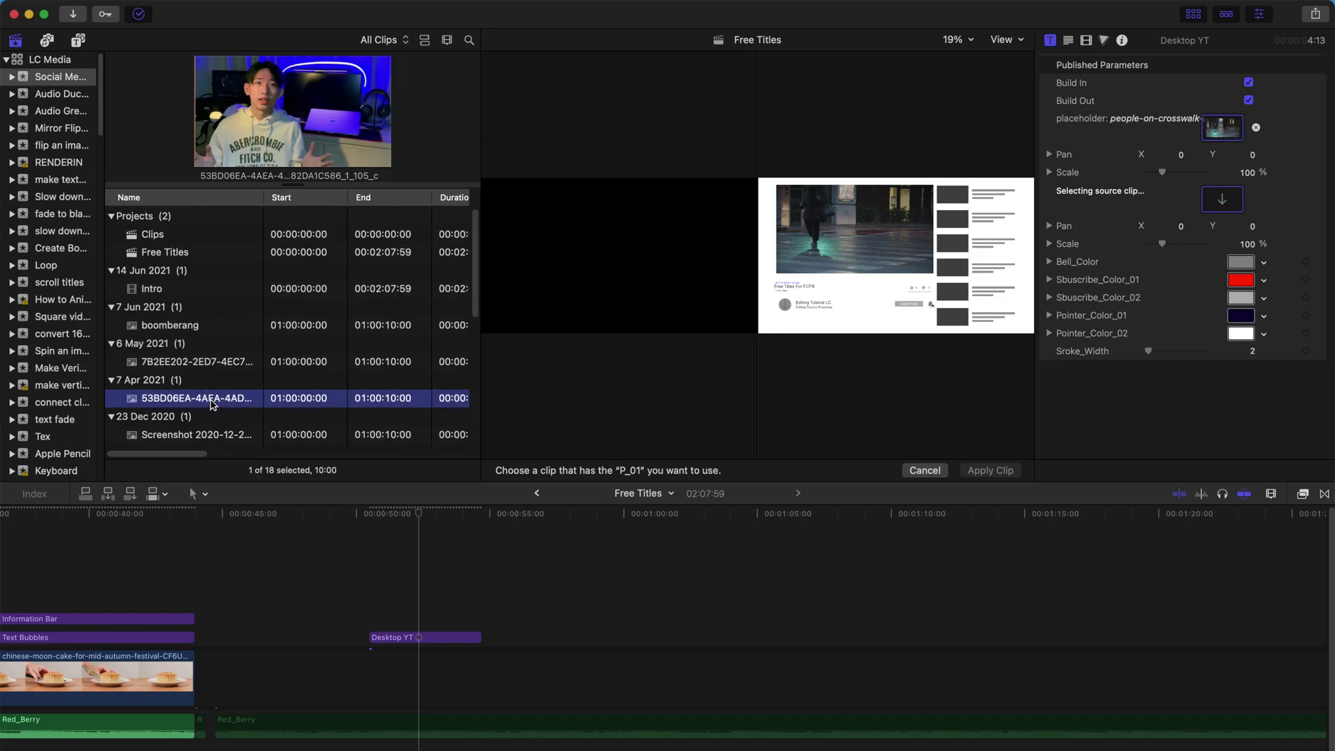
{"action": "left_click", "coordinate": [988, 470]}
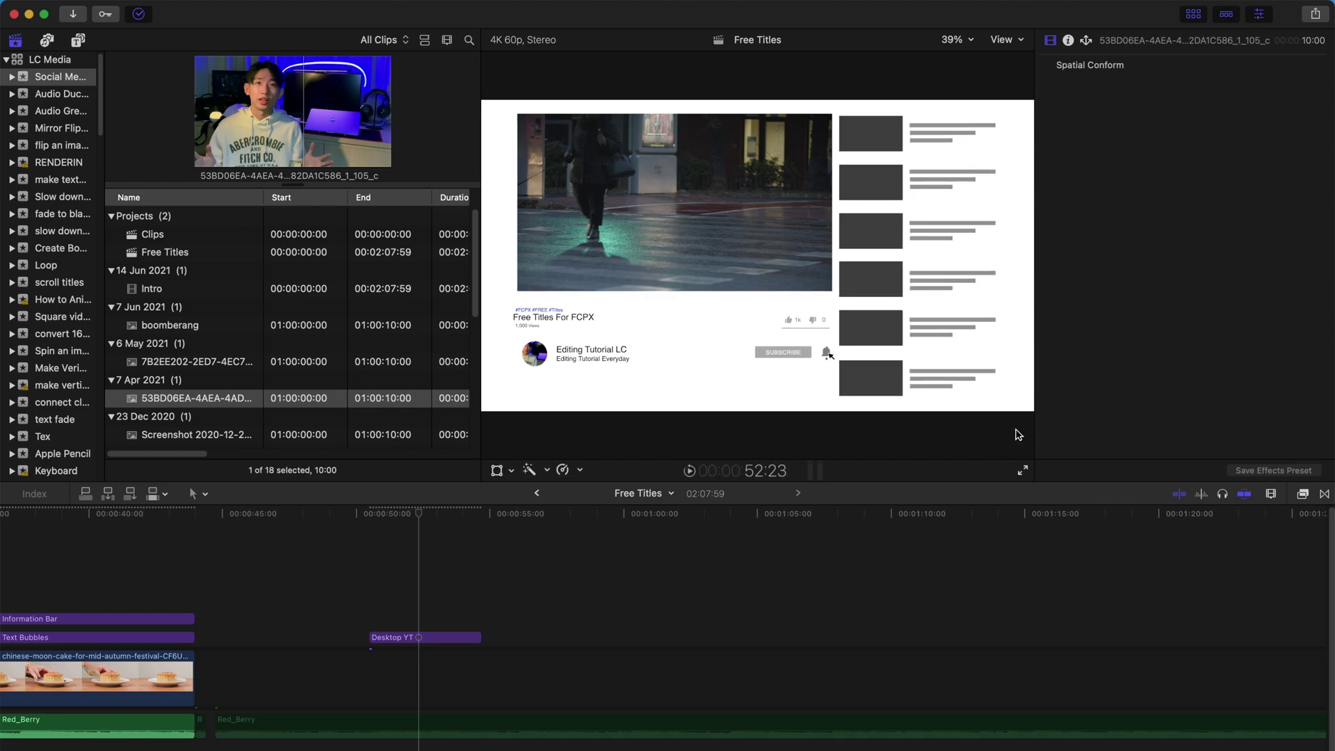
{"action": "left_click", "coordinate": [430, 639]}
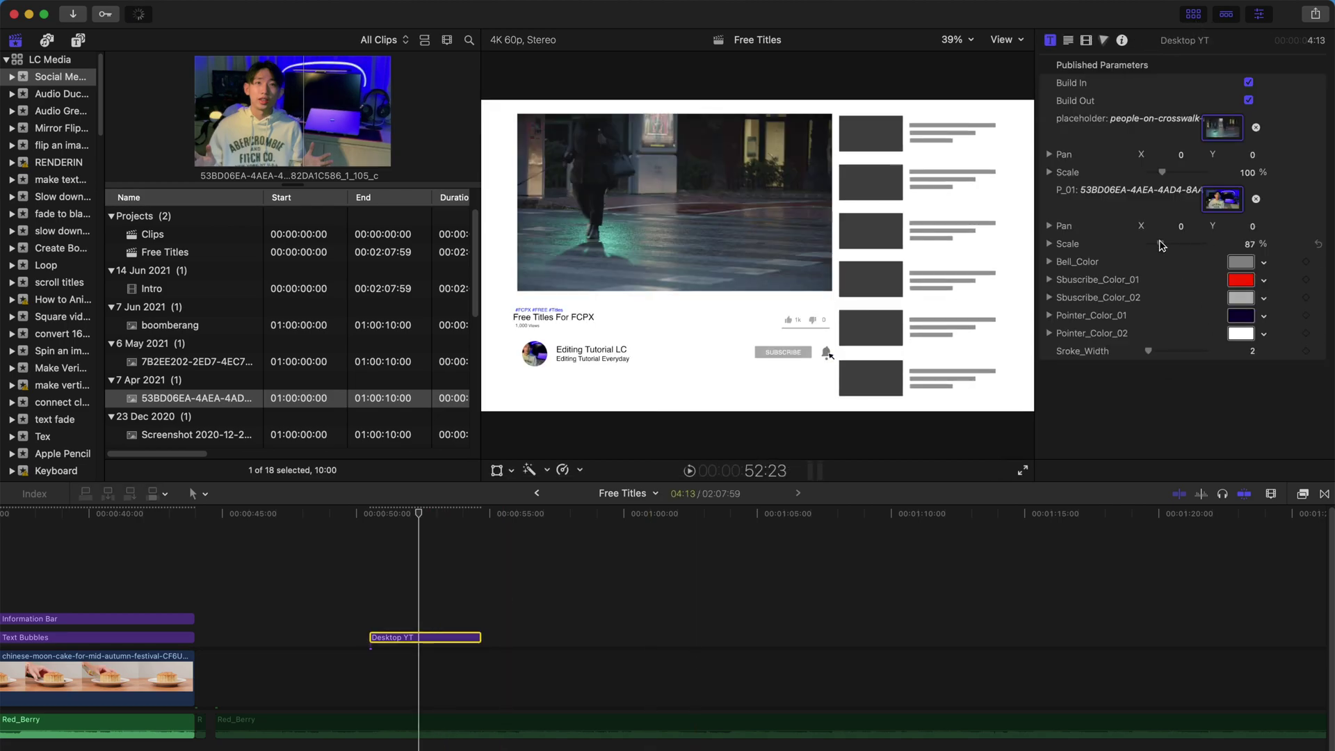
{"action": "left_click_drag", "start_coordinate": [1163, 246], "coordinate": [1185, 226]}
{"action": "left_click_drag", "start_coordinate": [413, 513], "coordinate": [368, 518]}
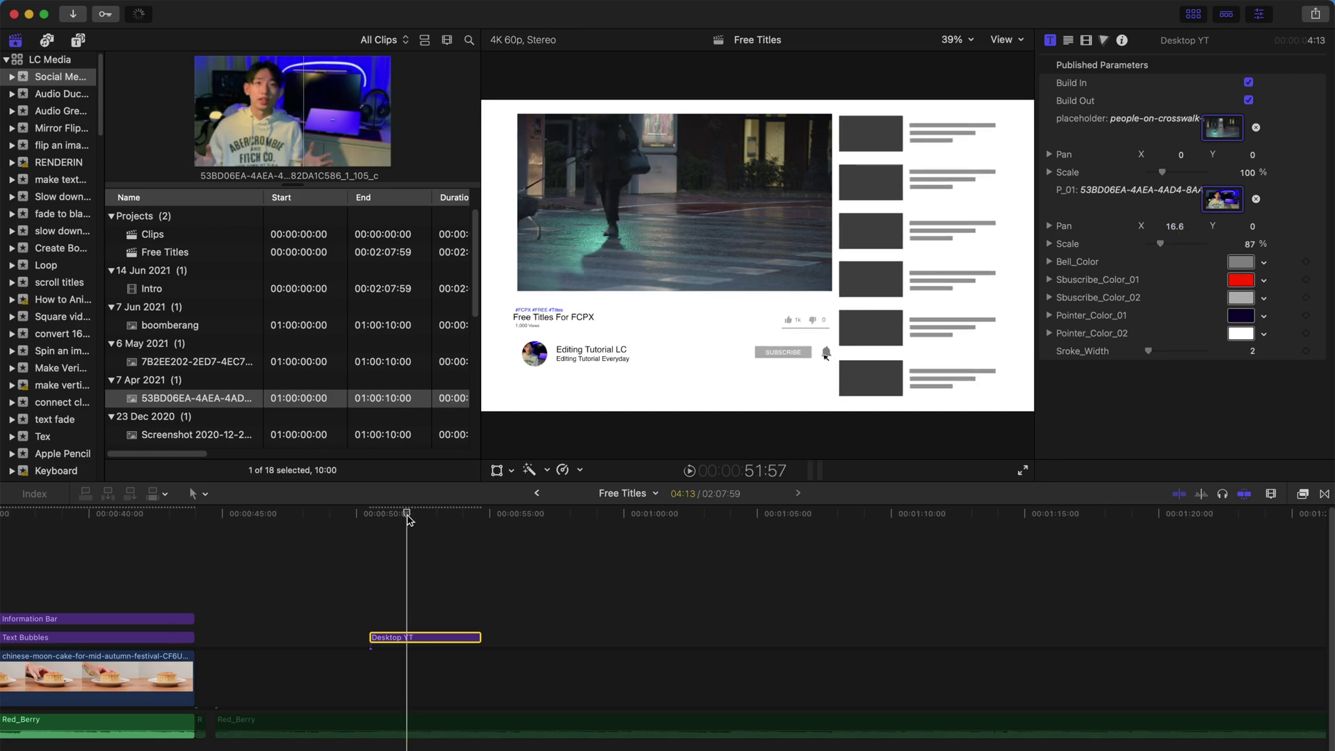
{"action": "key", "text": "space"}
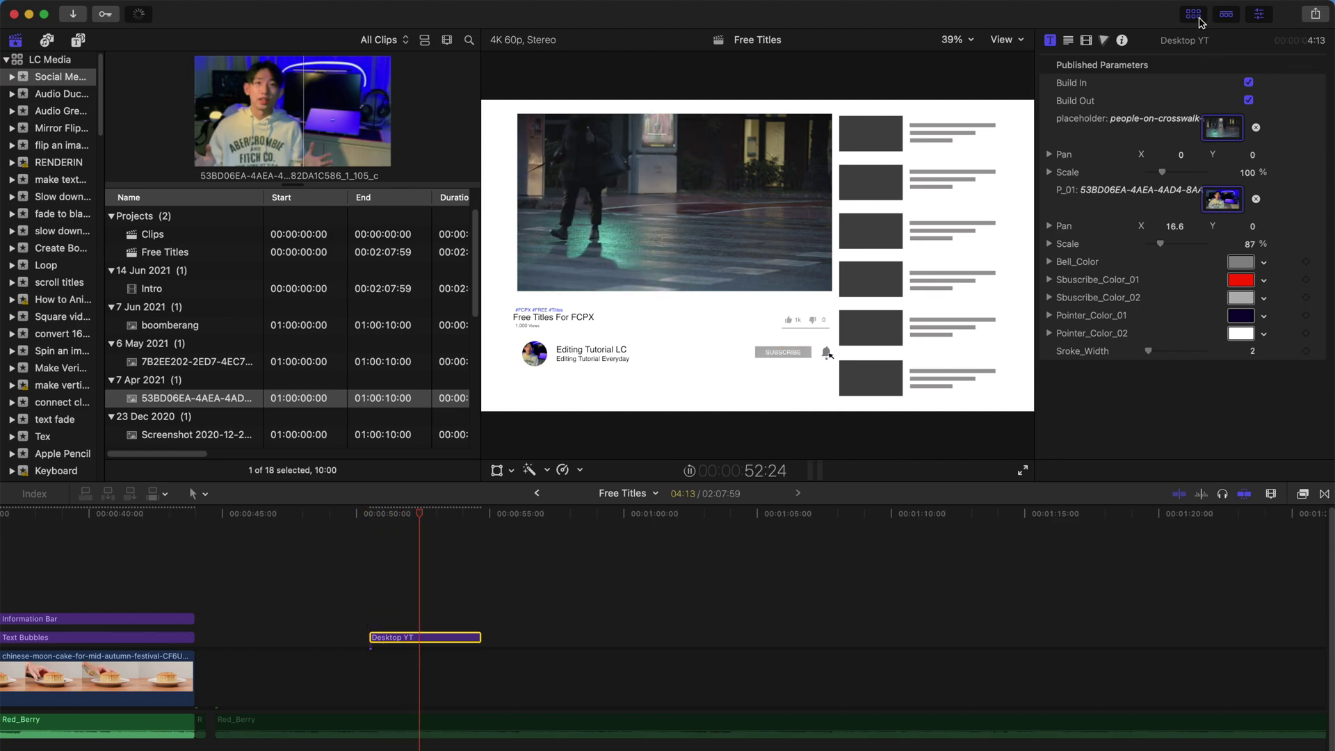
{"action": "left_click", "coordinate": [1194, 14]}
{"action": "left_click", "coordinate": [373, 518]}
{"action": "key", "text": "space"}
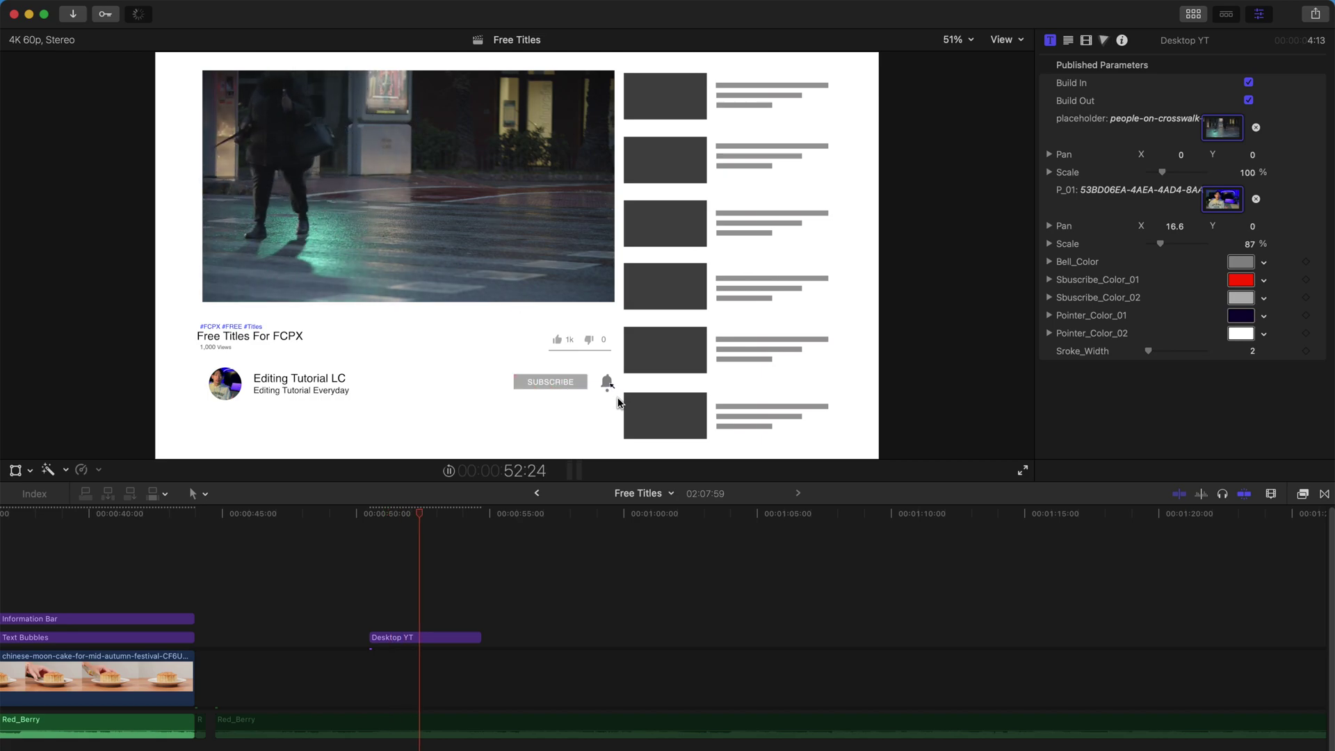
{"action": "key", "text": "space"}
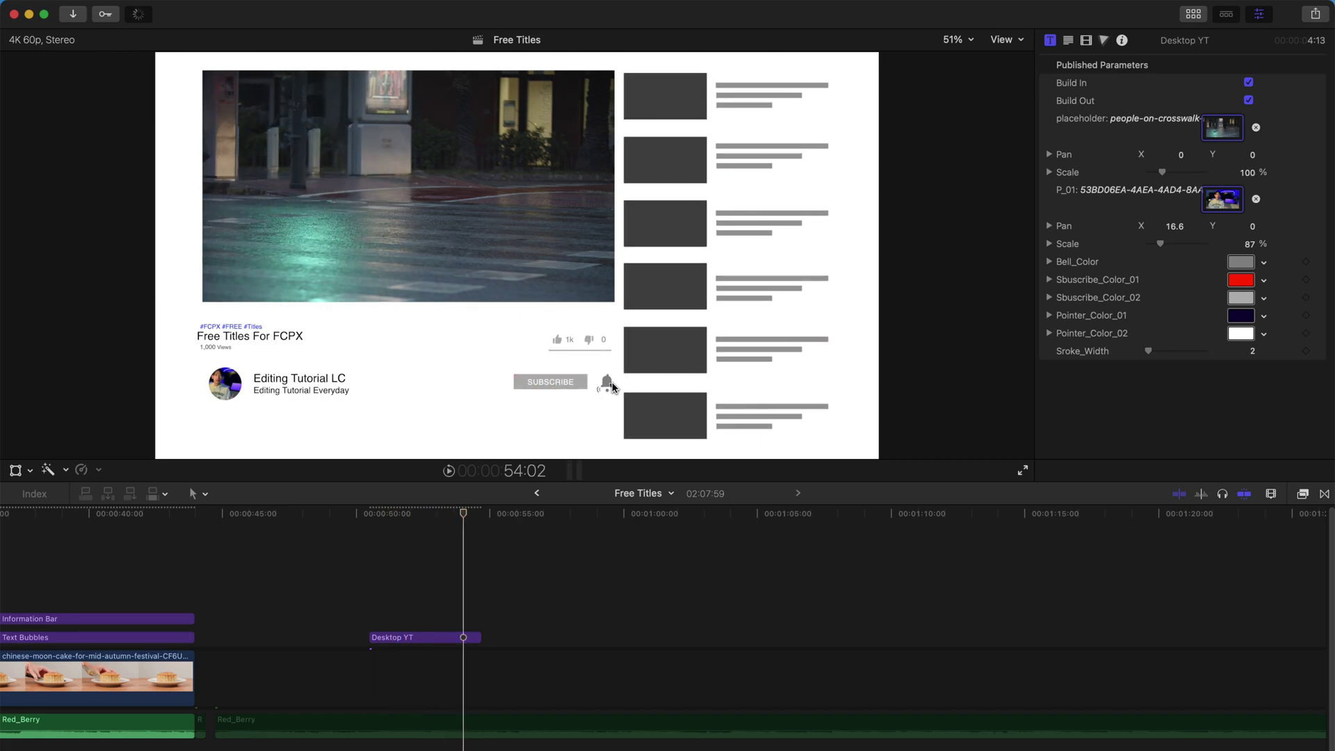
Retitle the video 'How to be a model' and rename the channel to Erik.
{"action": "left_click", "coordinate": [434, 643]}
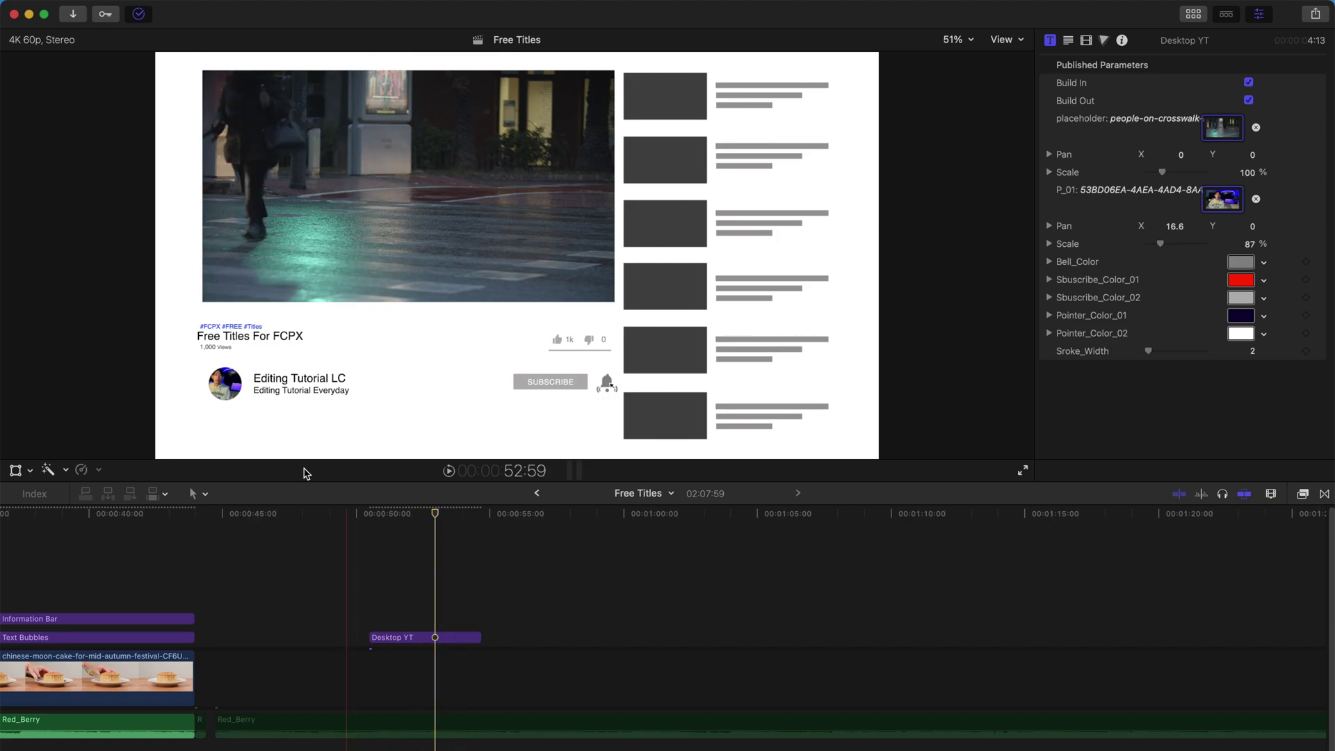
{"action": "double_click", "coordinate": [273, 344]}
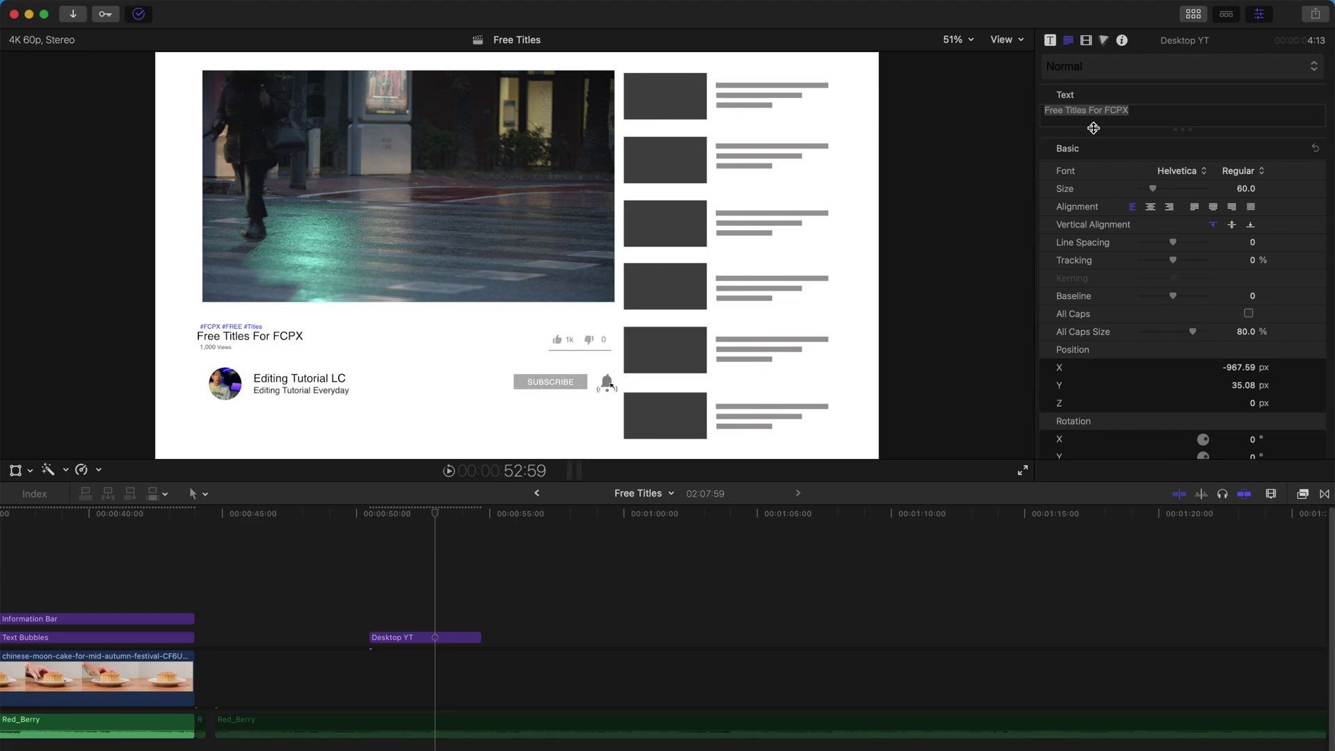
{"action": "triple_click", "coordinate": [1177, 114]}
{"action": "type", "text": "How to be a model"}
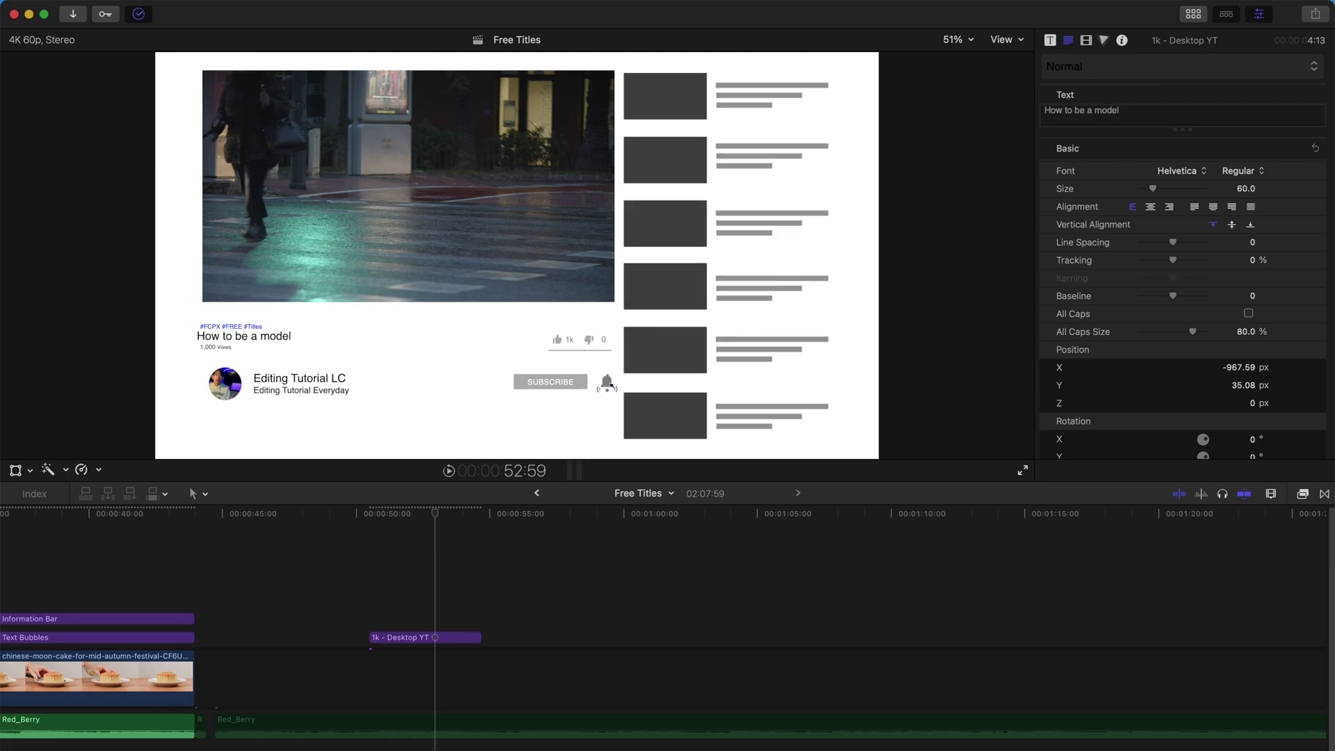
{"action": "left_click", "coordinate": [311, 384]}
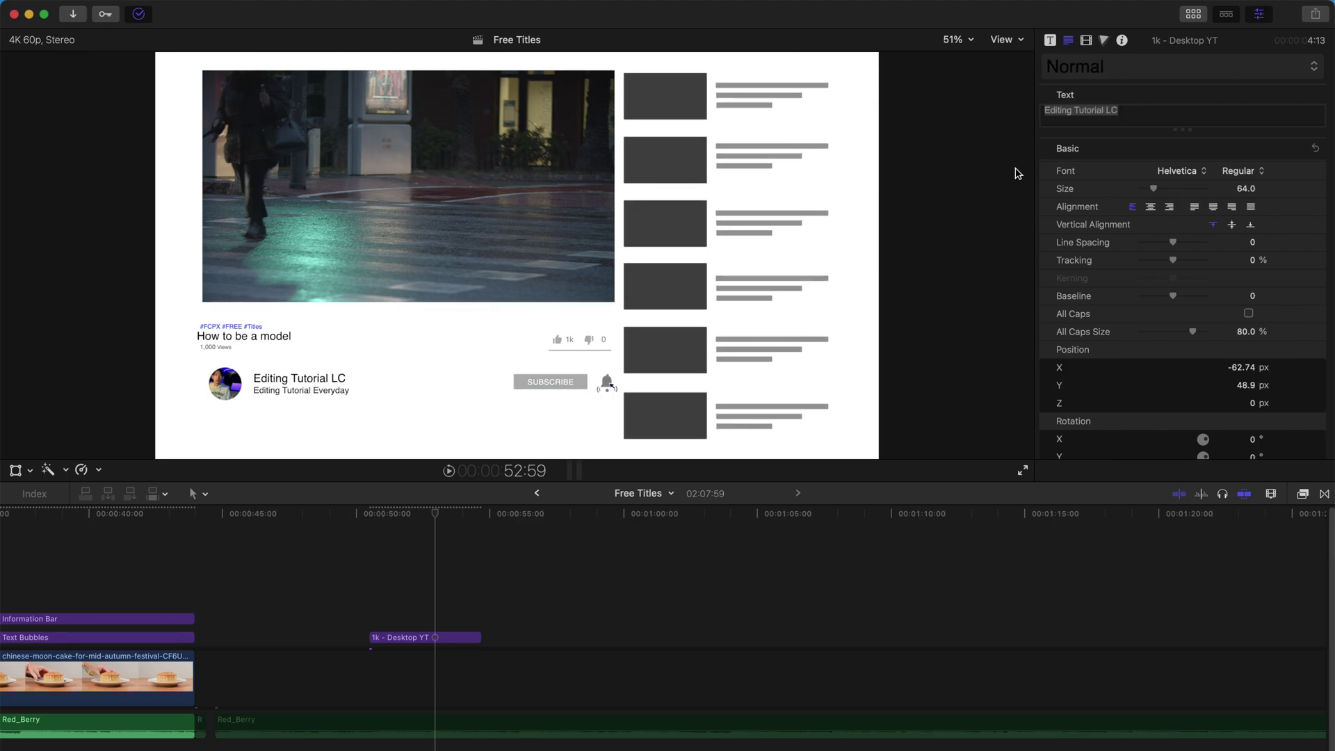
{"action": "left_click", "coordinate": [1200, 115]}
{"action": "key", "text": "super+a"}
{"action": "type", "text": "Er"}
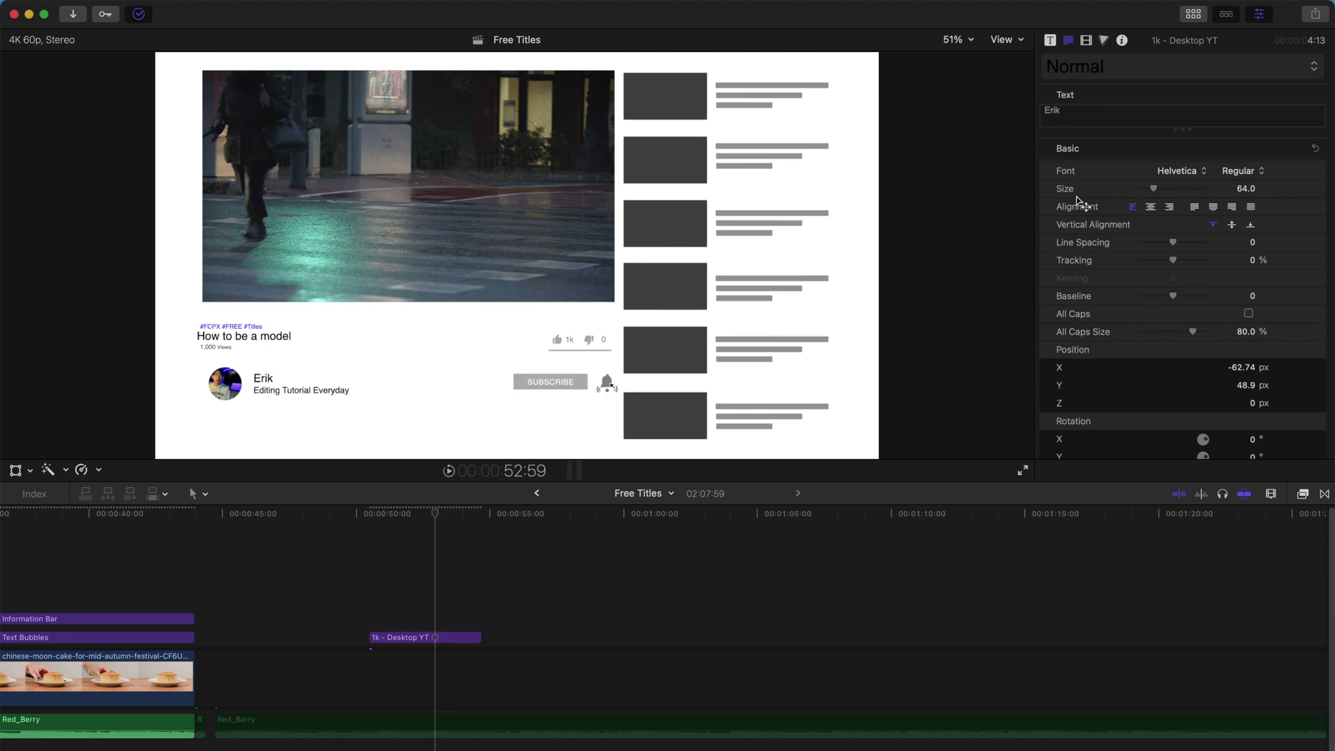
Remove 'Everyday' from the channel tagline and change the hashtag to #modeling.
{"action": "key", "text": "Tab"}
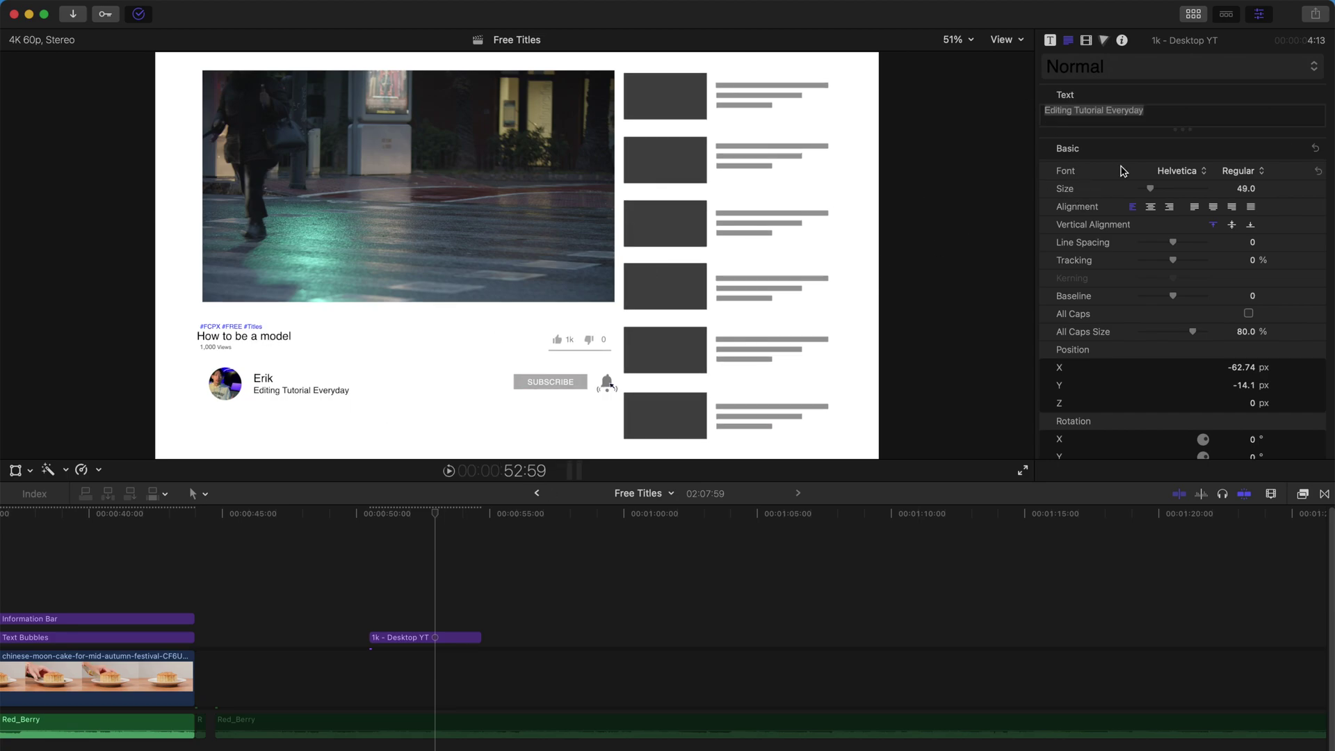
{"action": "left_click", "coordinate": [1151, 111]}
{"action": "double_click", "coordinate": [1137, 111]}
{"action": "key", "text": "BackSpace"}
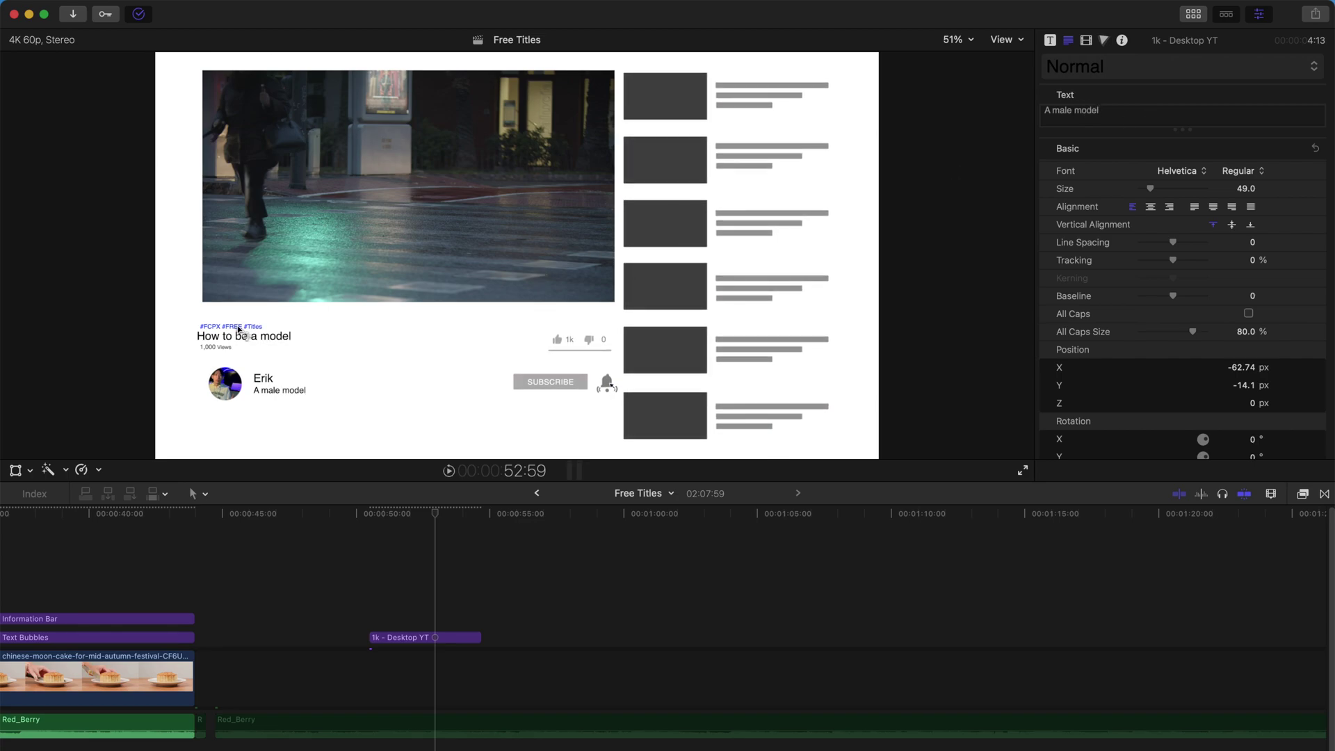
{"action": "key", "text": "Tab"}
{"action": "left_click", "coordinate": [1155, 110]}
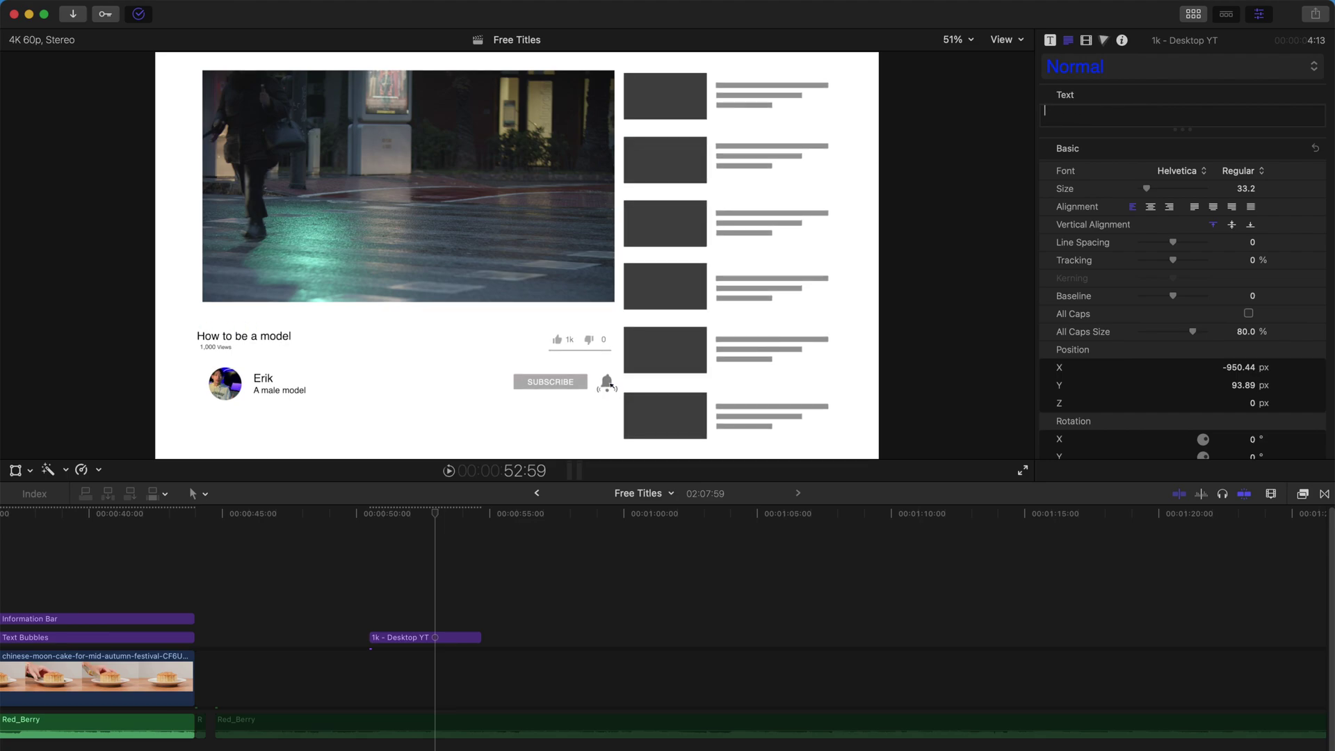
{"action": "type", "text": "#model"}
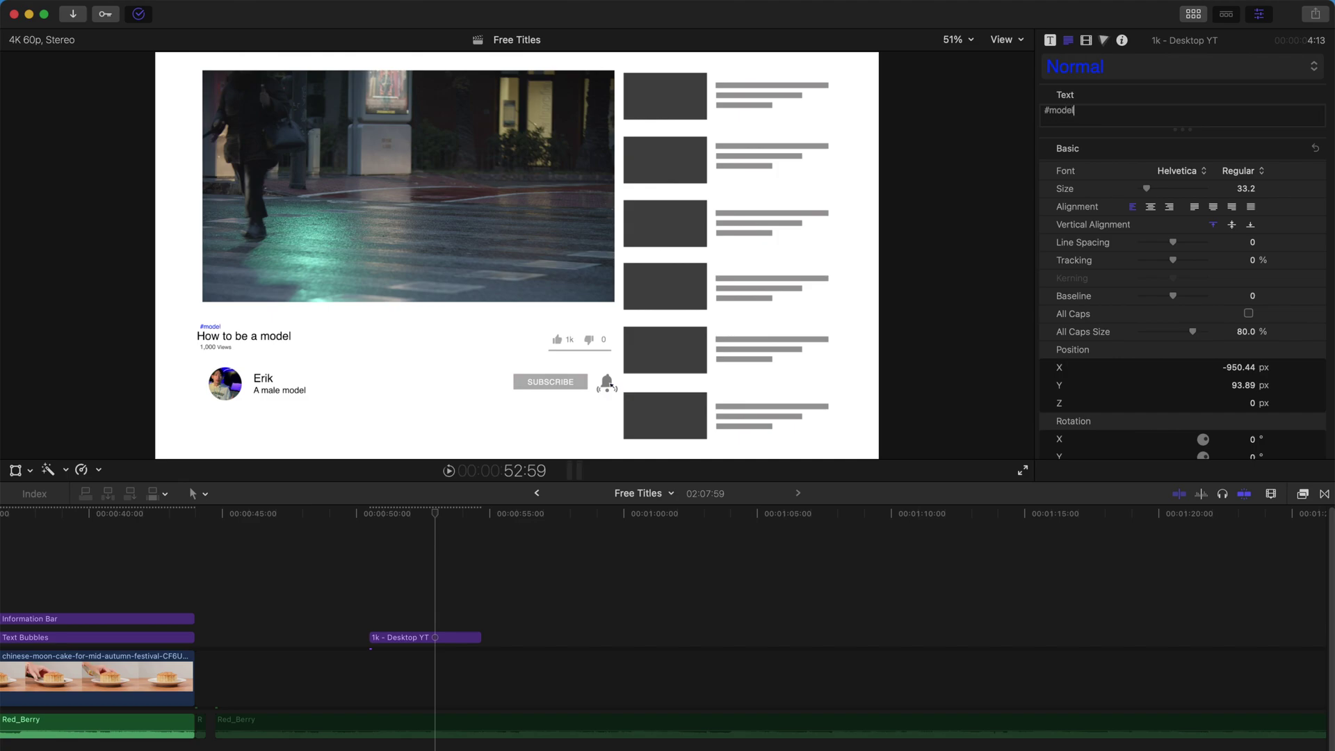
{"action": "type", "text": "ing"}
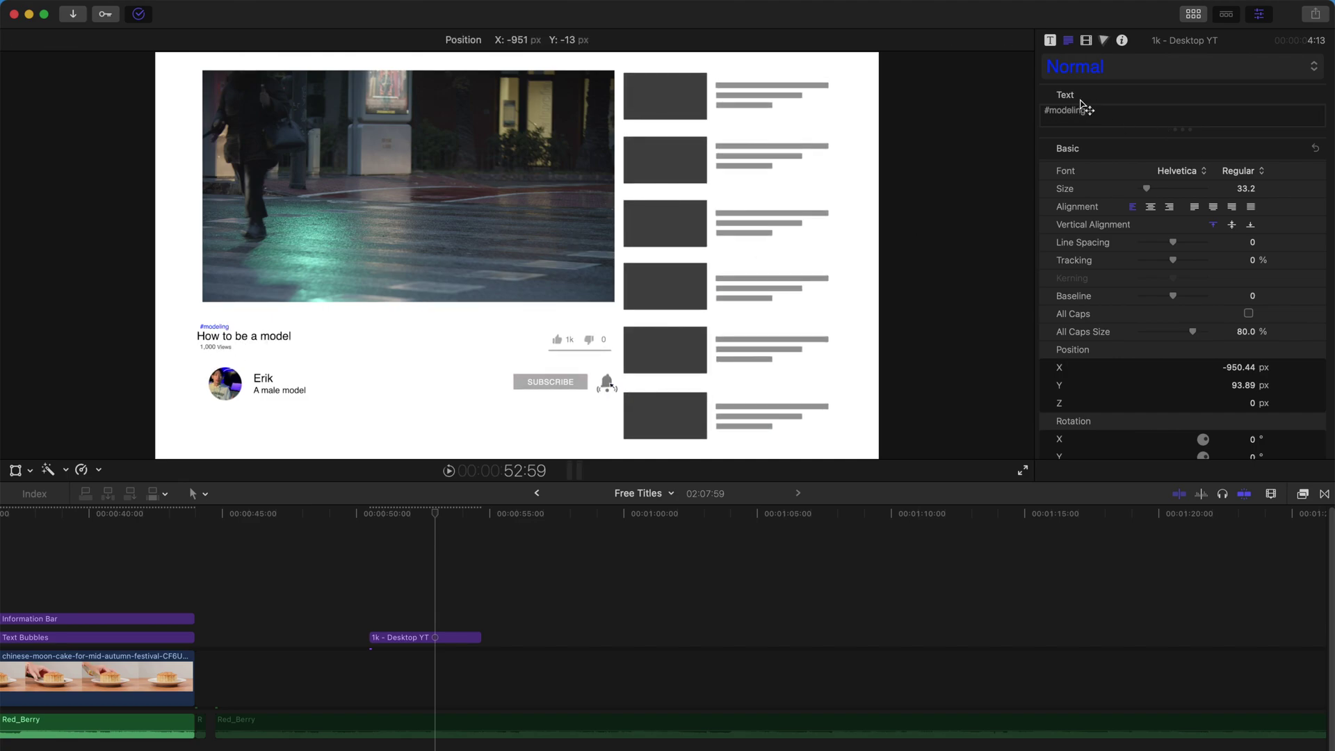
Set the views to 100,000 Views, nudge that text, and scrub back through the title.
{"action": "key", "text": "Tab"}
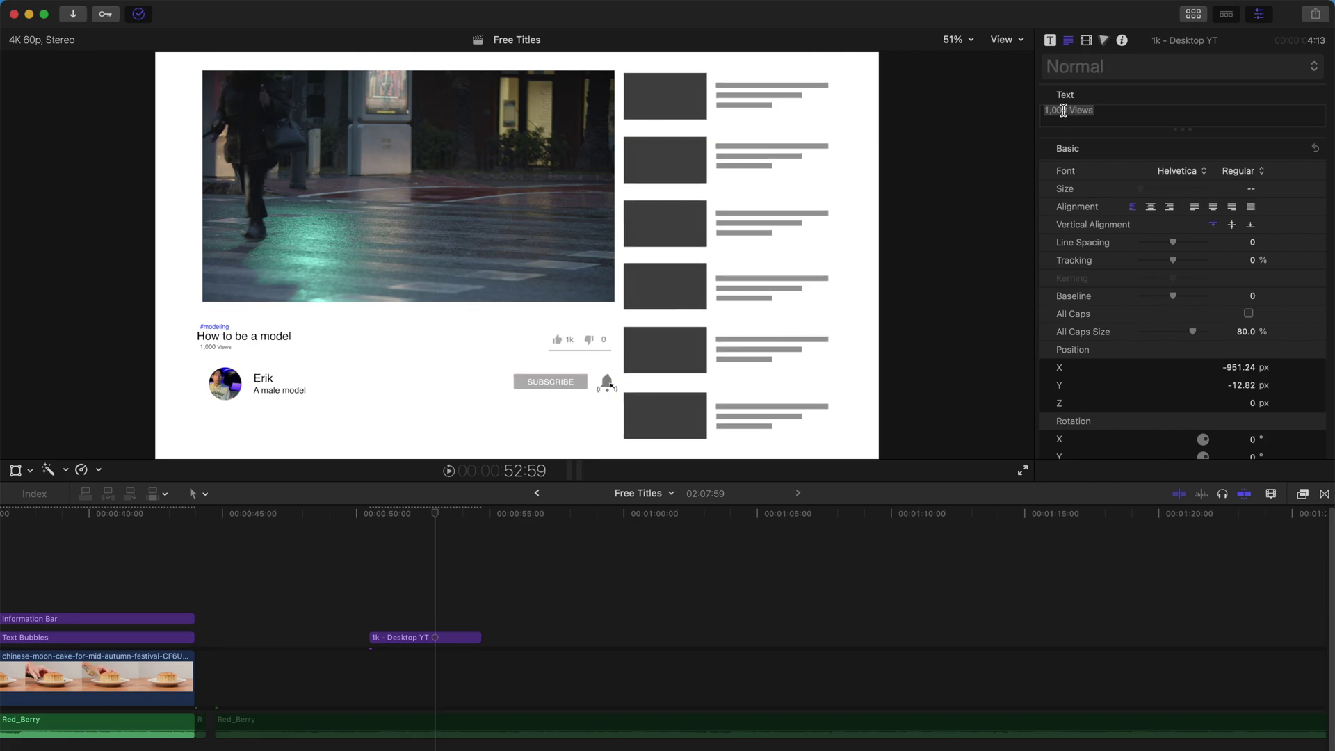
{"action": "double_click", "coordinate": [1063, 110]}
{"action": "type", "text": "100,000"}
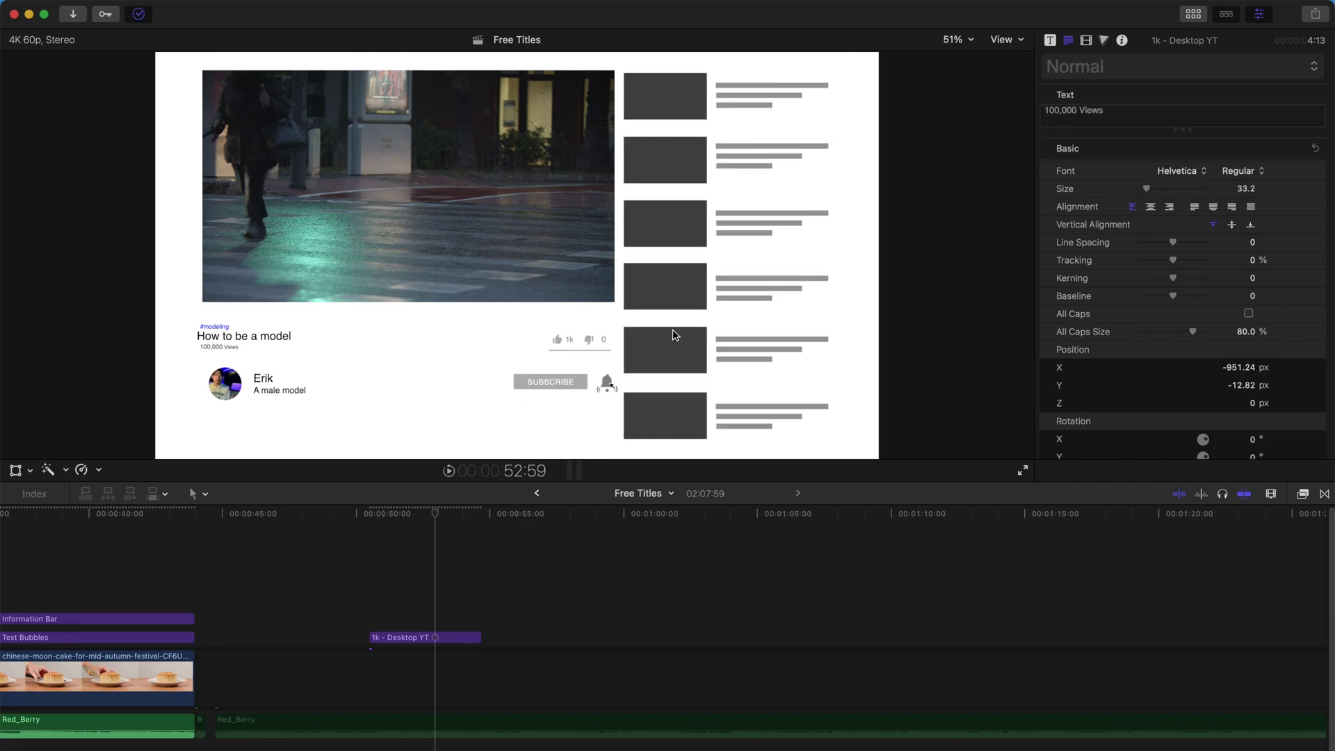
{"action": "left_click", "coordinate": [278, 331]}
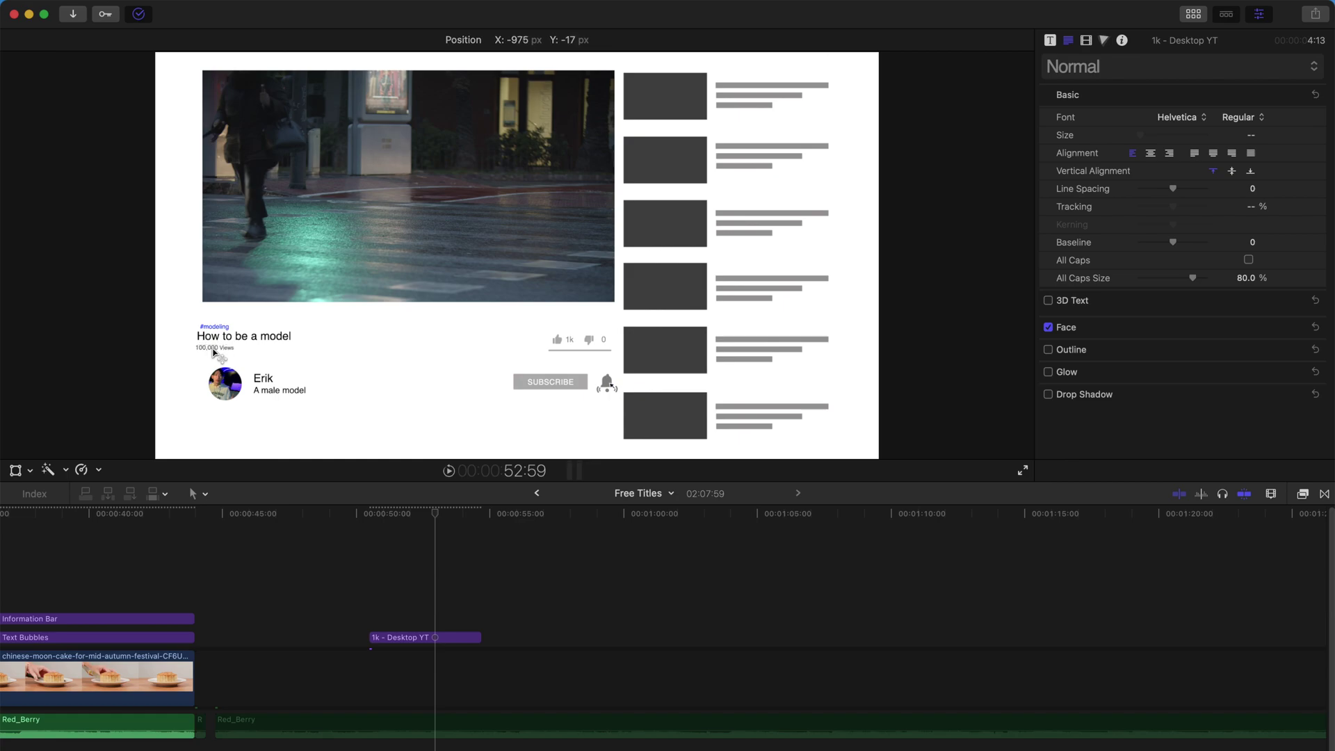
{"action": "left_click_drag", "start_coordinate": [209, 348], "coordinate": [219, 350]}
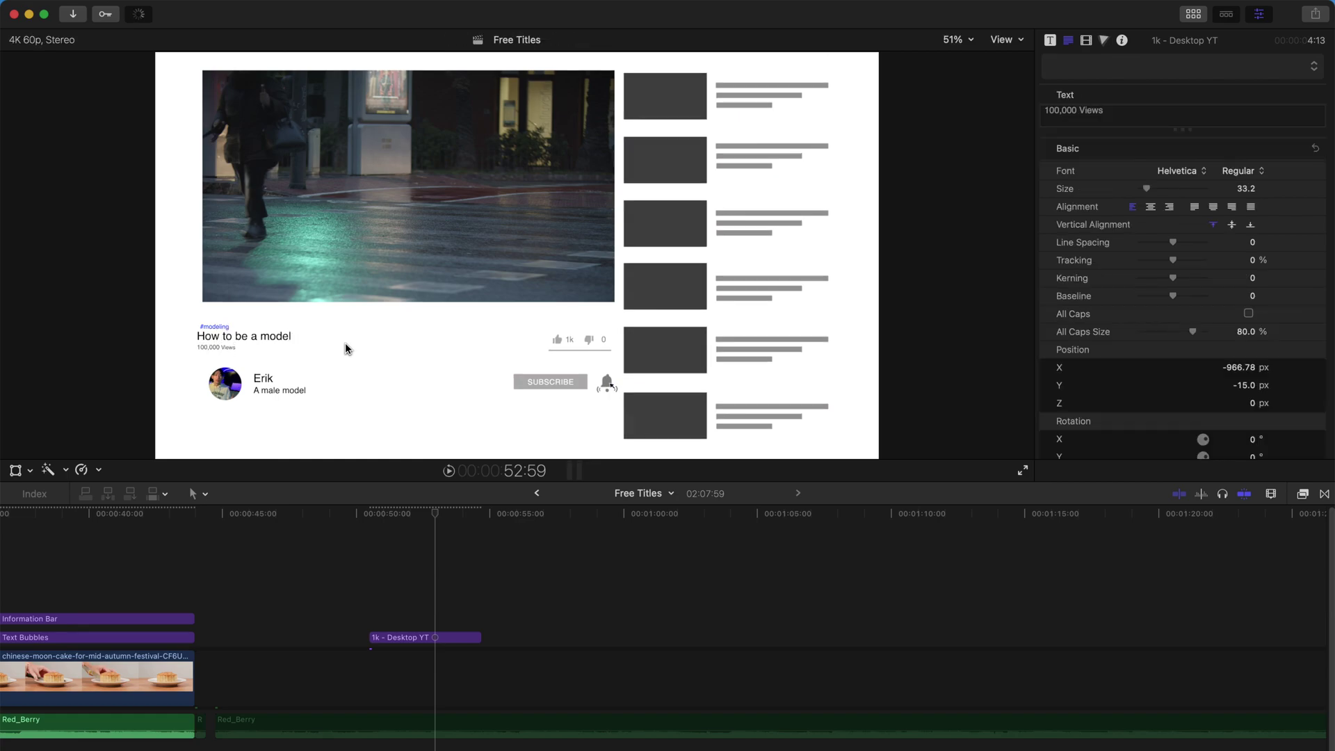
{"action": "left_click_drag", "start_coordinate": [435, 511], "coordinate": [397, 515]}
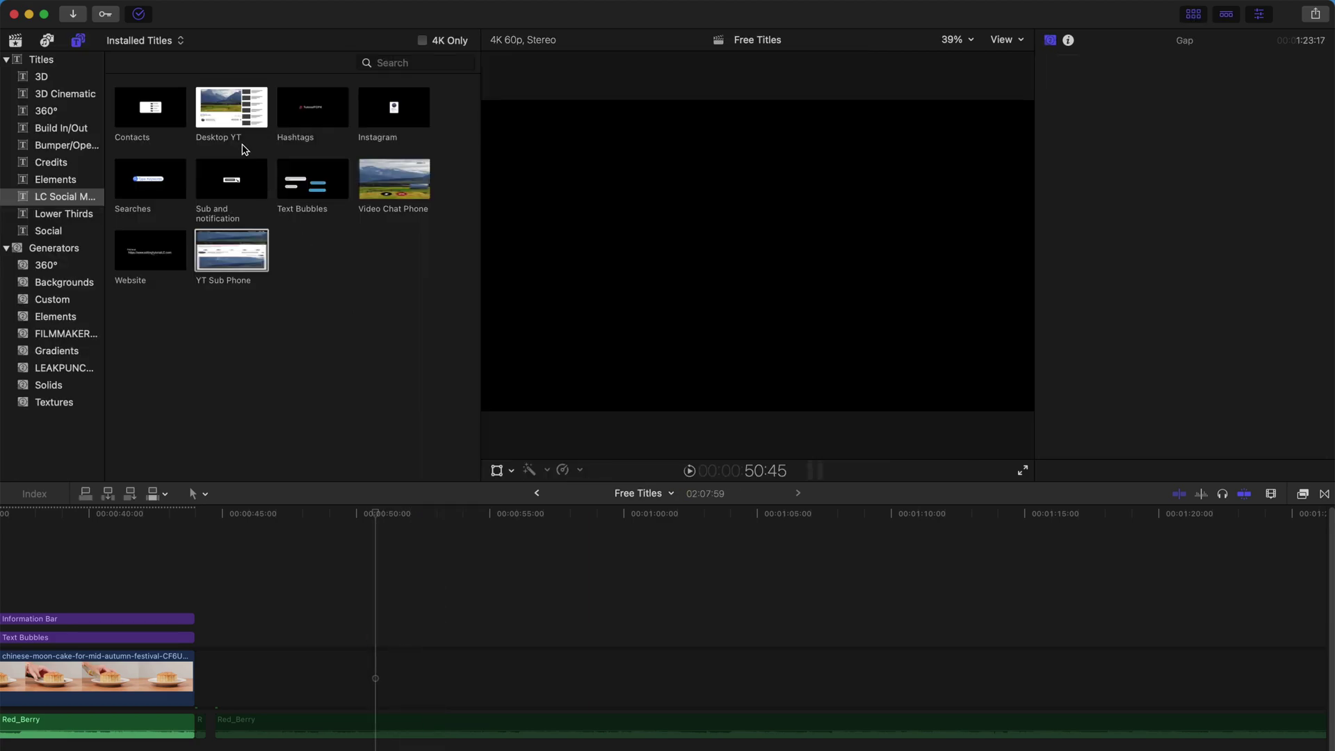
Put the YT Sub Phone title on the timeline, select it, and enlarge the viewer.
{"action": "left_click", "coordinate": [215, 144]}
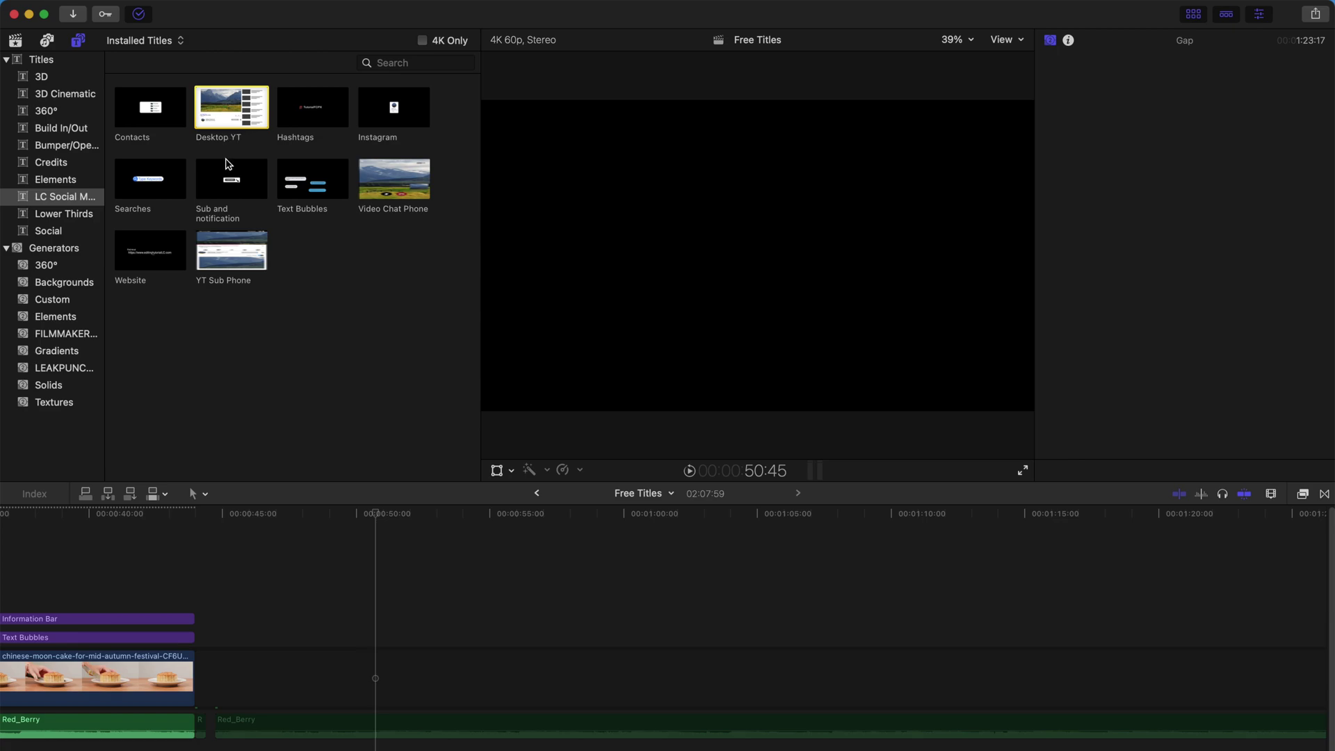
{"action": "mouse_move", "coordinate": [243, 260]}
{"action": "left_mouse_down"}
{"action": "mouse_move", "coordinate": [376, 598]}
{"action": "mouse_move", "coordinate": [377, 636]}
{"action": "left_mouse_up"}
{"action": "left_click", "coordinate": [400, 513]}
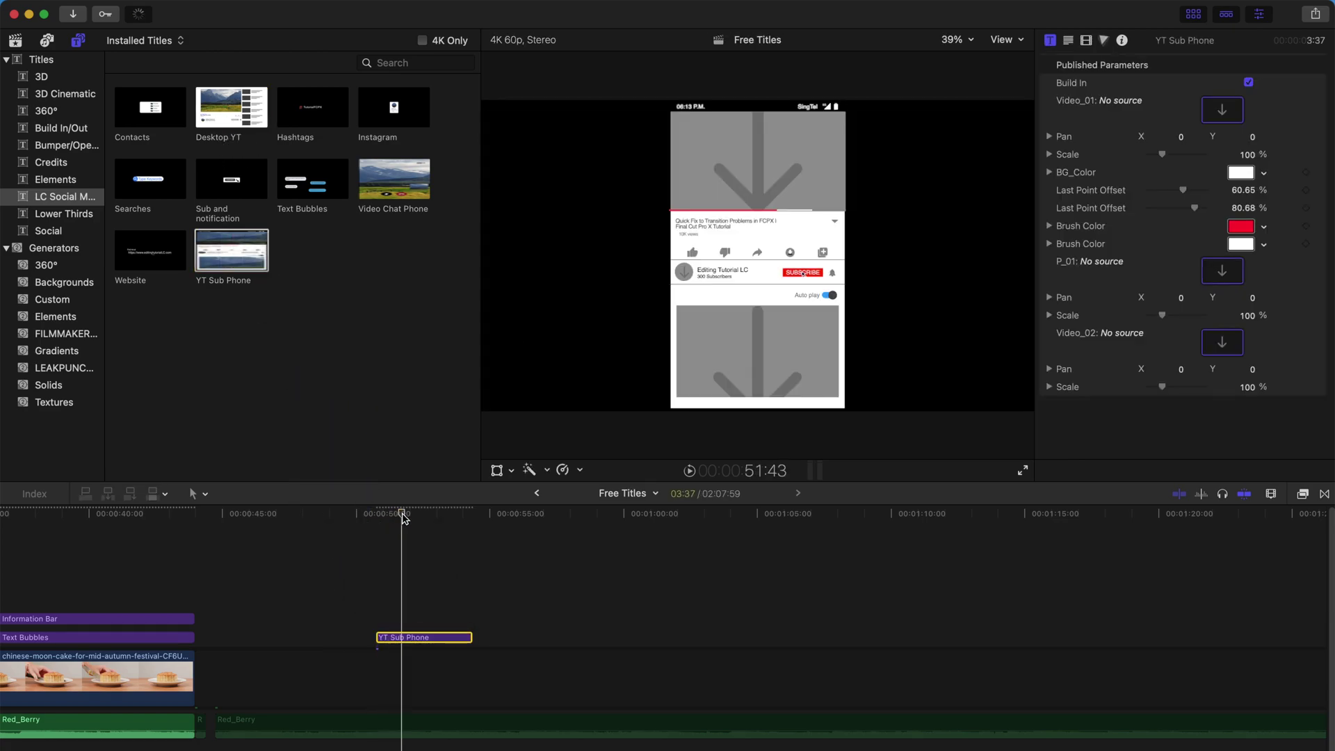
{"action": "left_click", "coordinate": [1193, 14]}
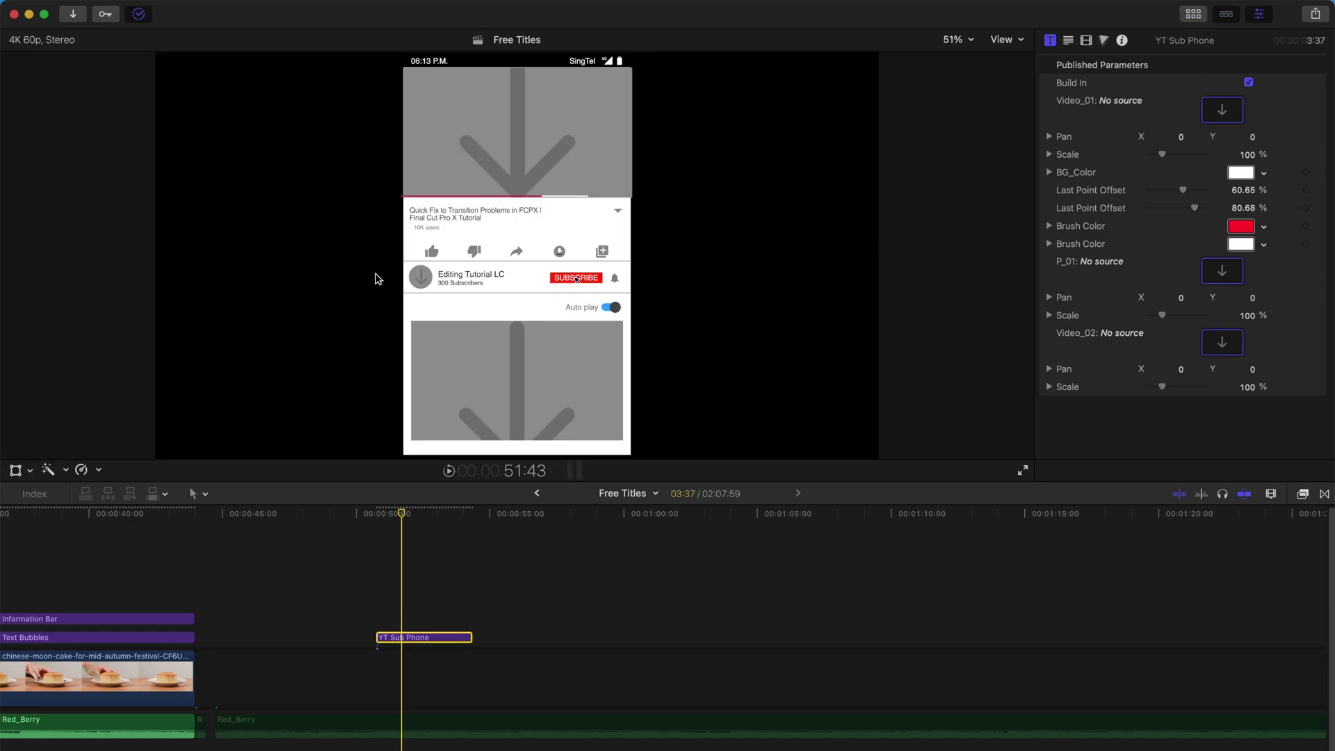
Rename the phone title's channel to Erik and clear the old two-line headline.
{"action": "double_click", "coordinate": [475, 281]}
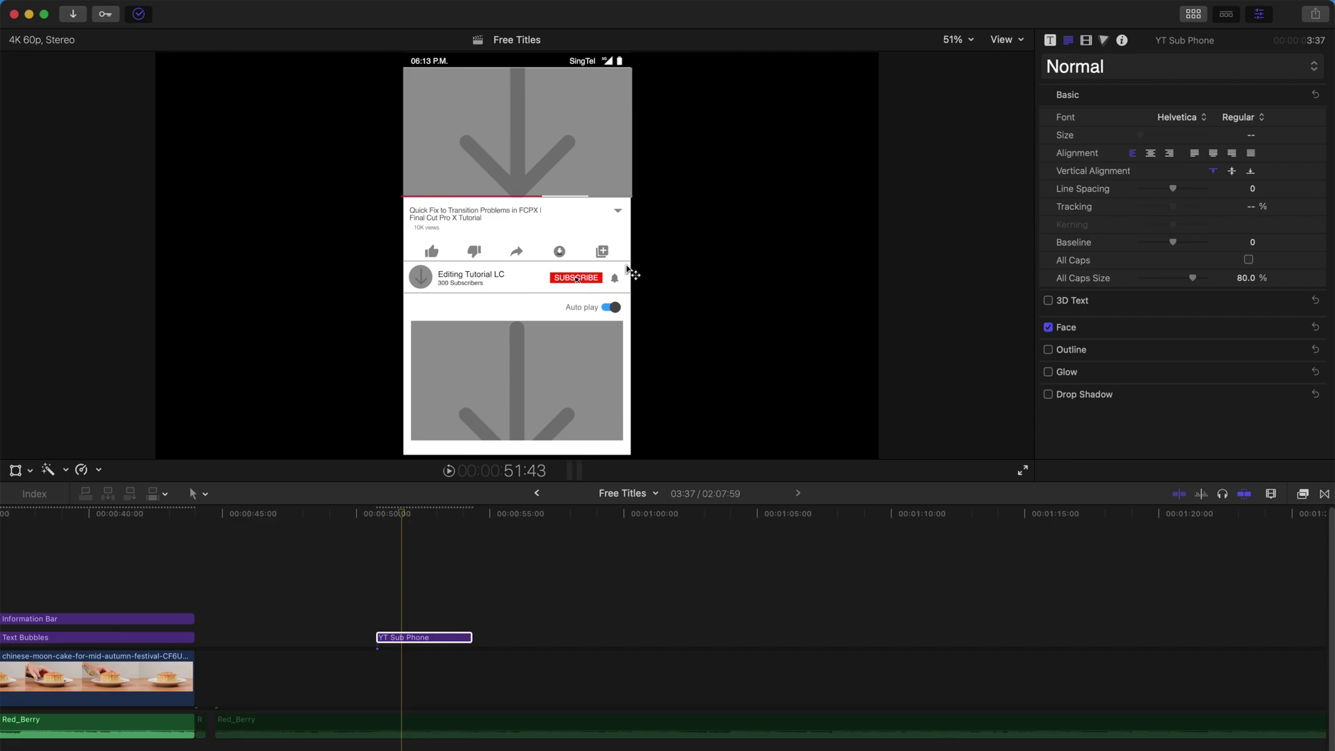
{"action": "triple_click", "coordinate": [1122, 113]}
{"action": "type", "text": "Eri"}
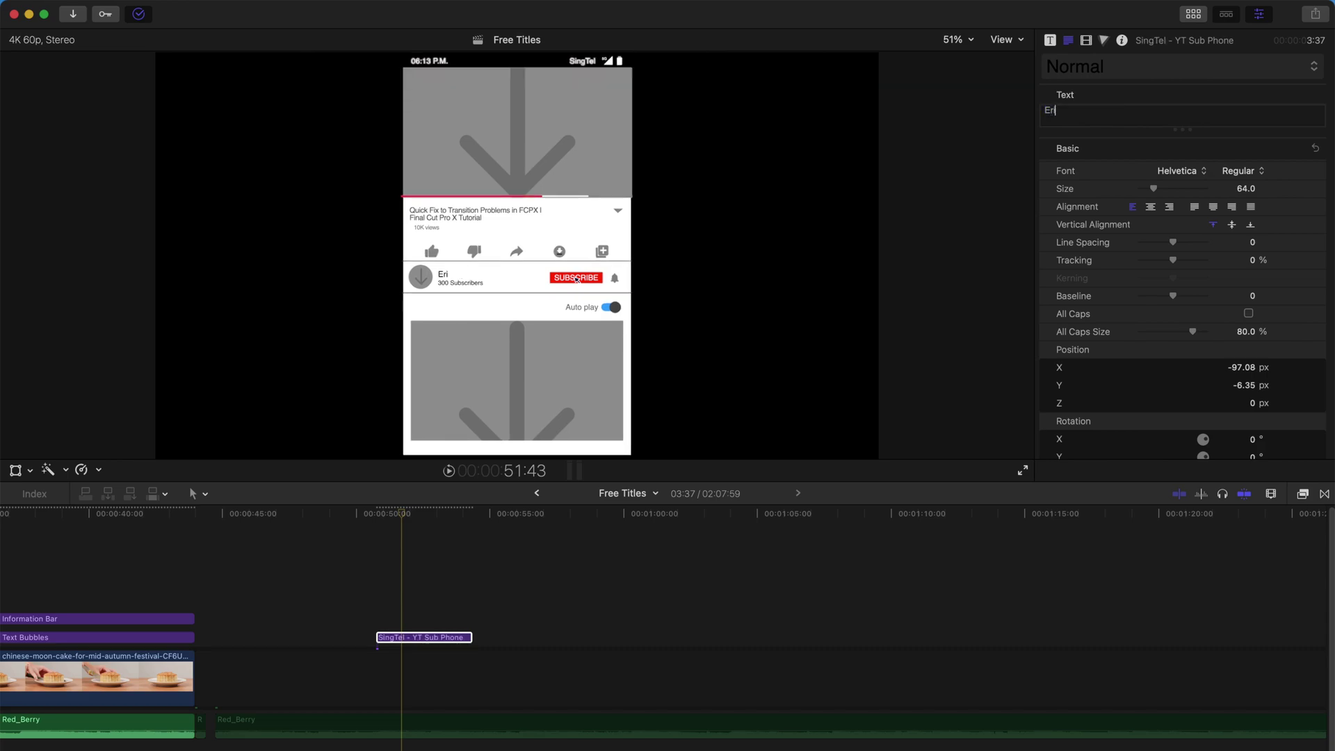
{"action": "type", "text": "k"}
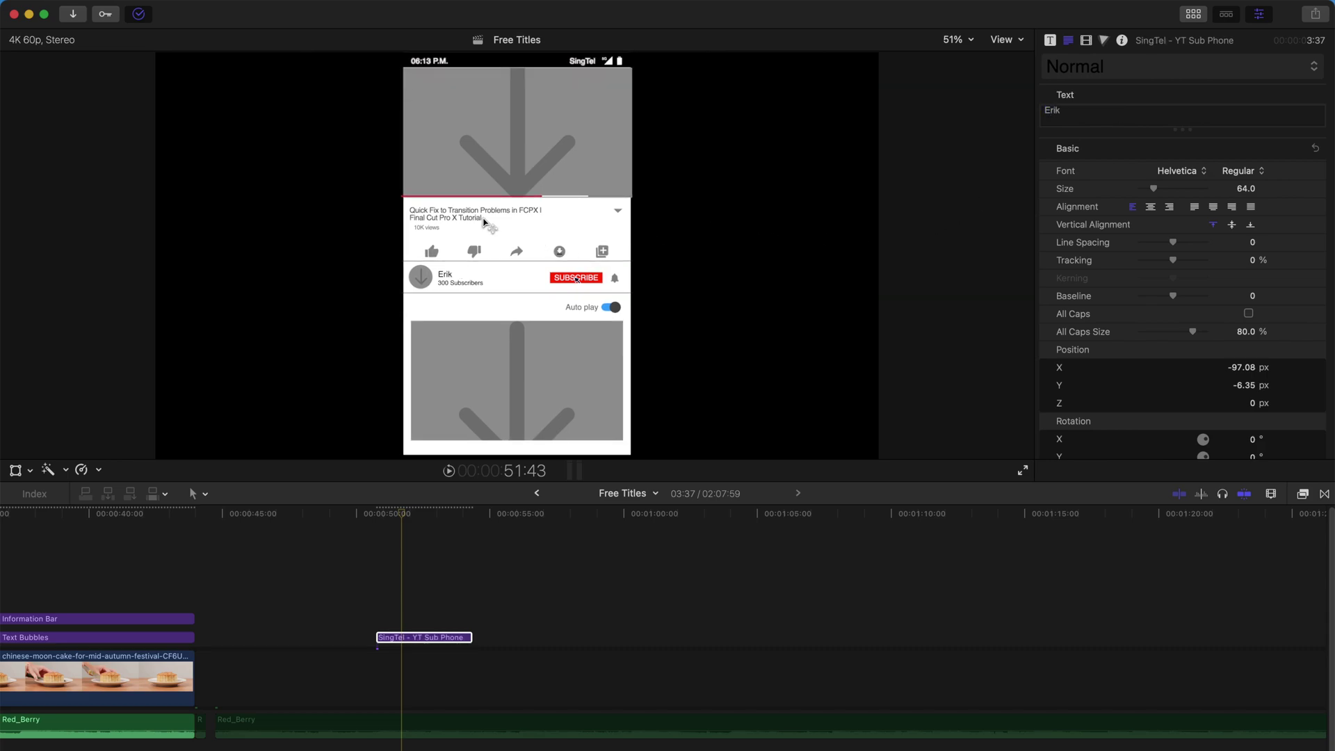
{"action": "key", "text": "Tab"}
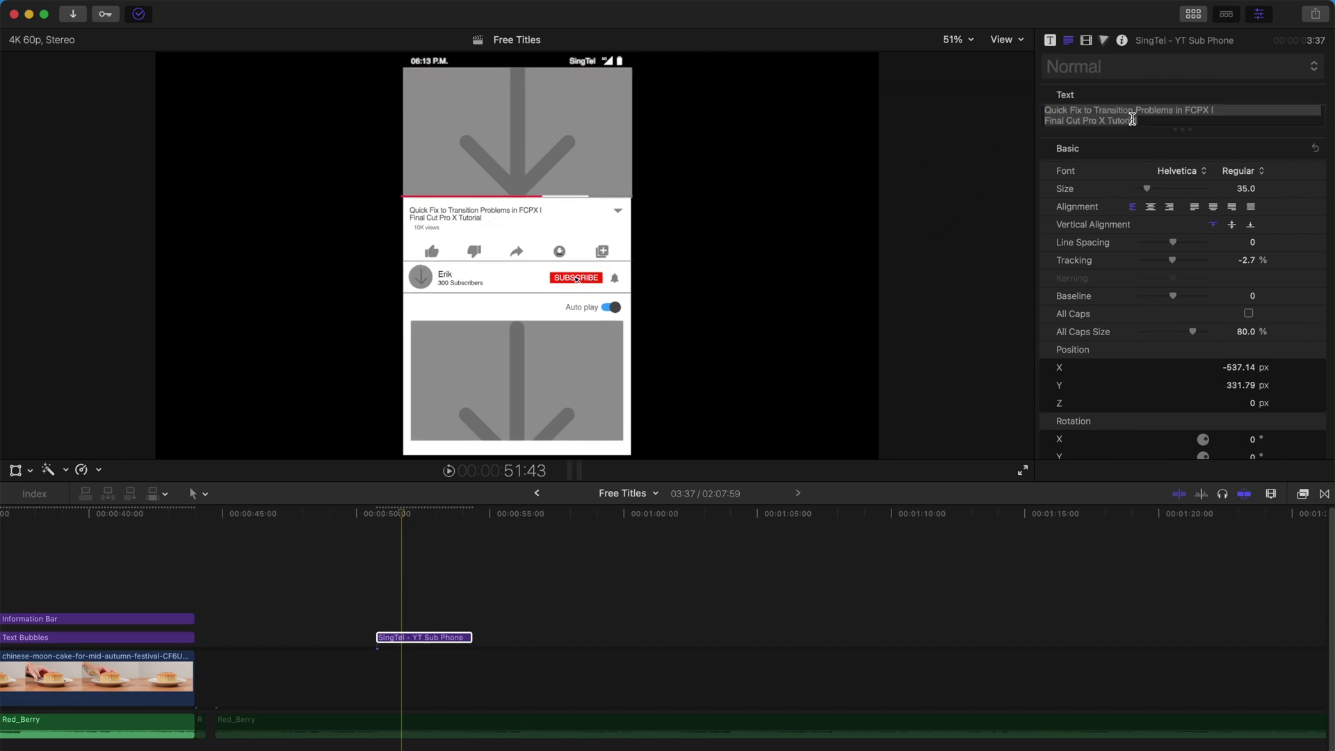
{"action": "triple_click", "coordinate": [1169, 120]}
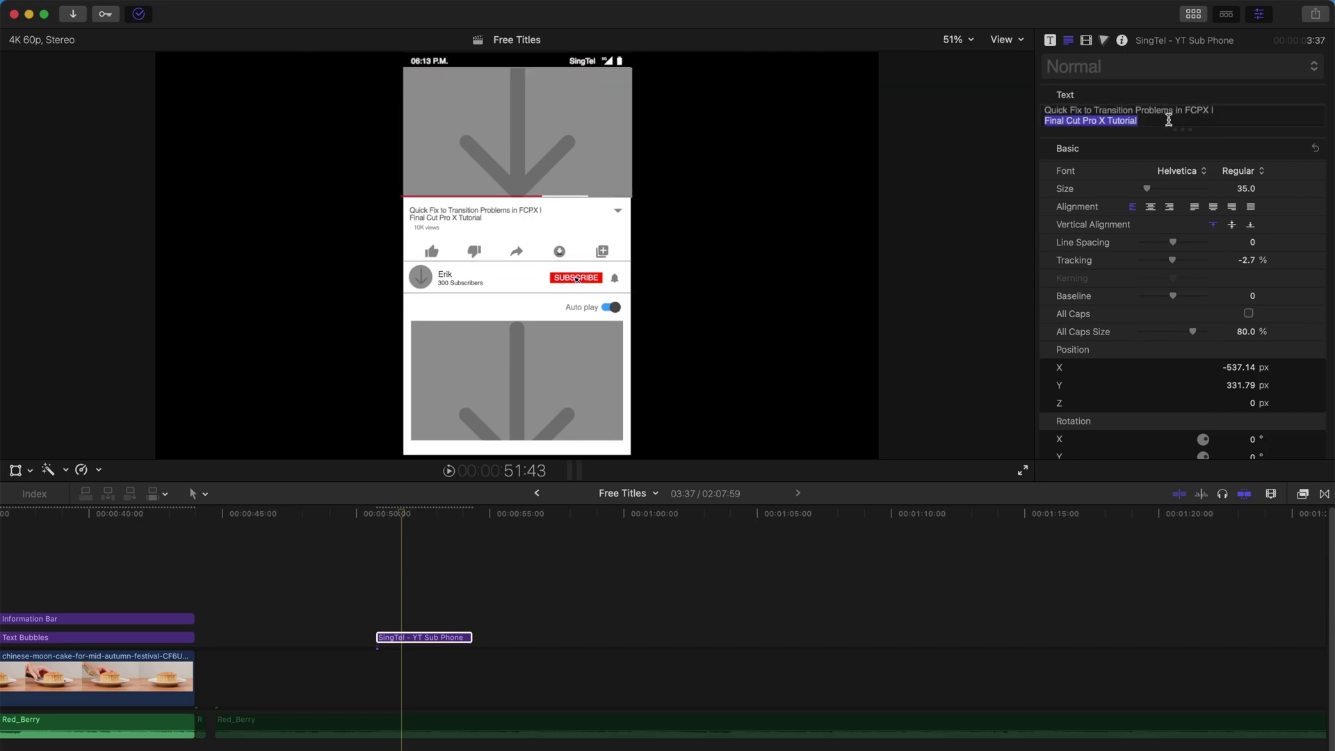
{"action": "key", "text": "super+a"}
{"action": "key", "text": "BackSpace"}
{"action": "type", "text": "Modelingn"}
Make the headline 'Modeling', reposition it slightly, and raise its size to 54.
{"action": "key", "text": "BackSpace"}
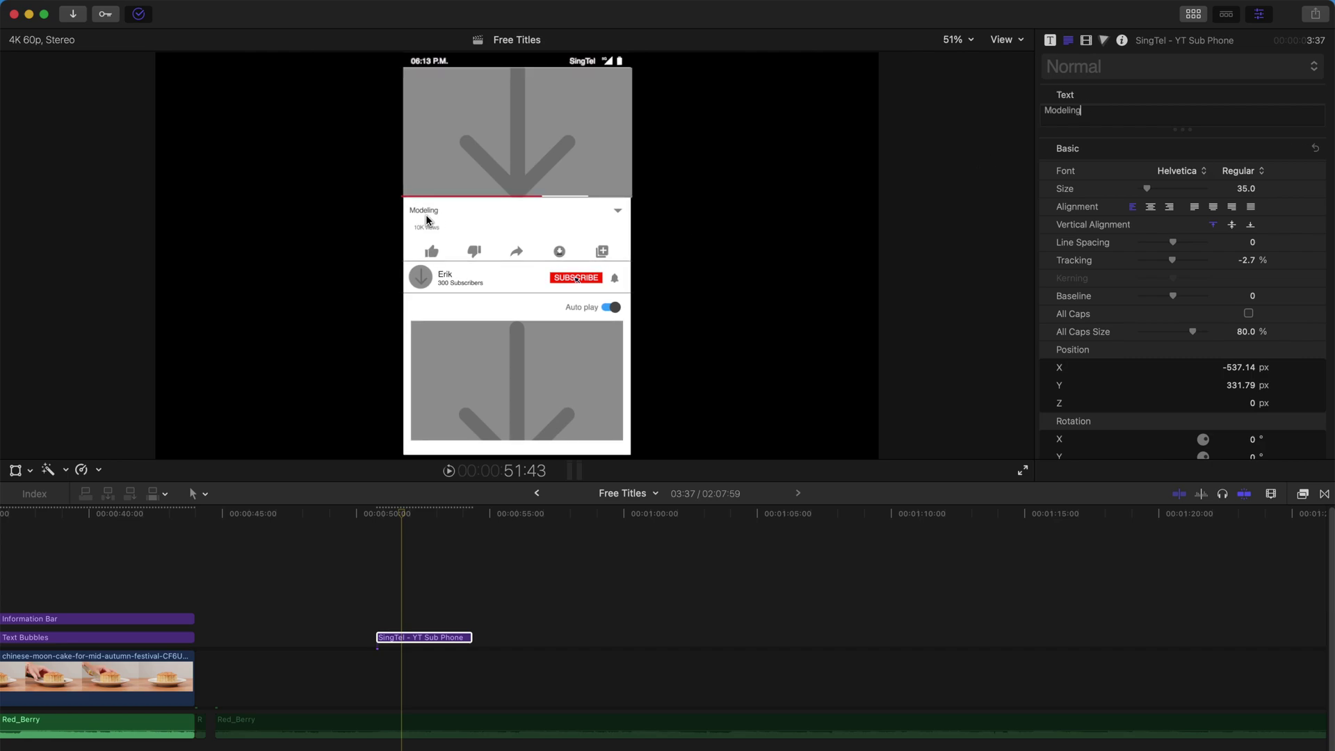
{"action": "left_click_drag", "start_coordinate": [422, 216], "coordinate": [428, 222]}
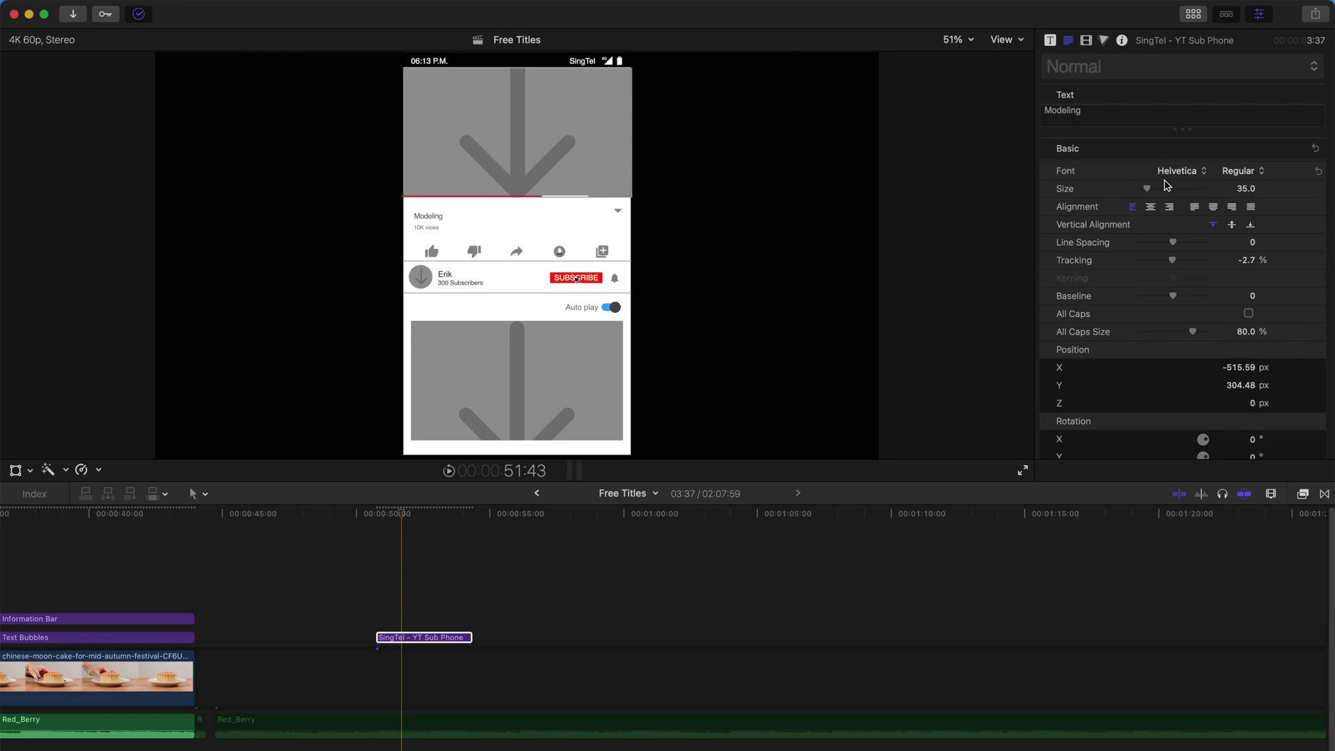
{"action": "left_click_drag", "start_coordinate": [1147, 190], "coordinate": [1152, 192]}
{"action": "key", "text": "ctrl+super+1"}
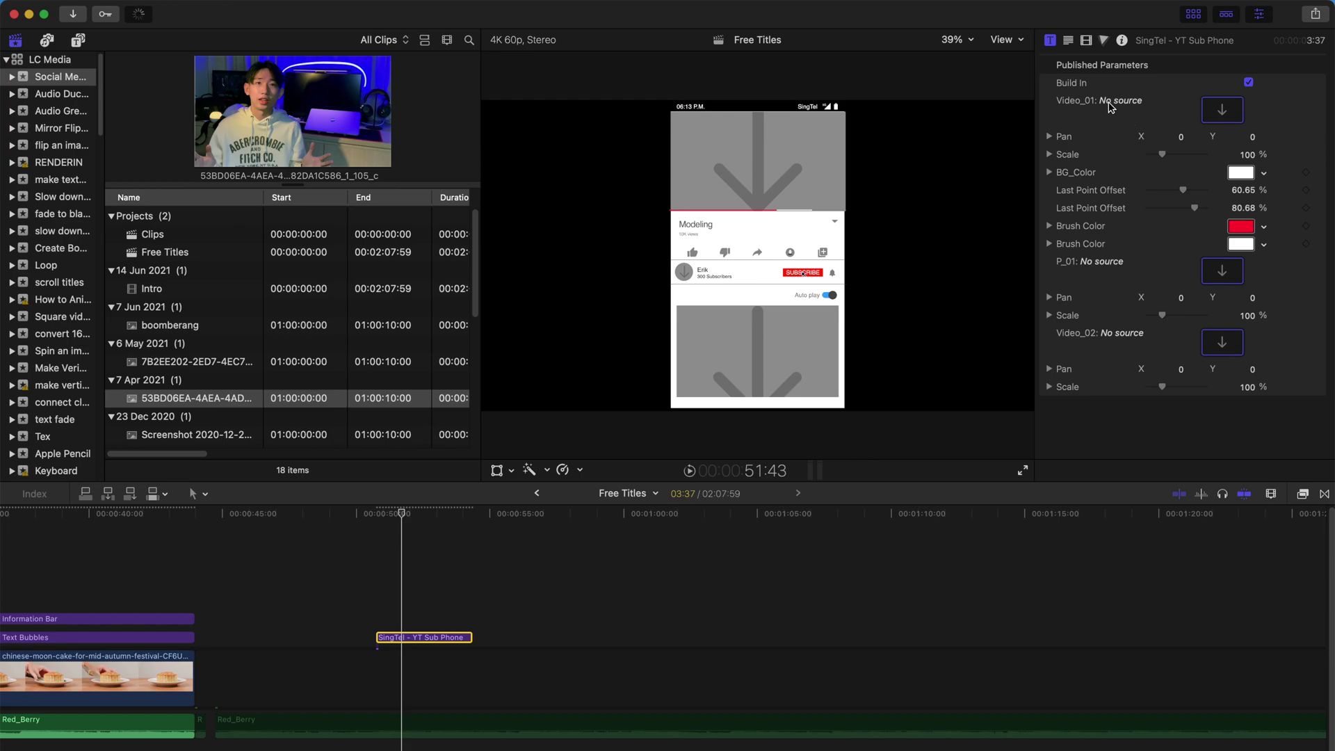
Fill the Video_01 placeholder with the crosswalk clip and shrink it inside the phone screen.
{"action": "left_click", "coordinate": [1223, 112]}
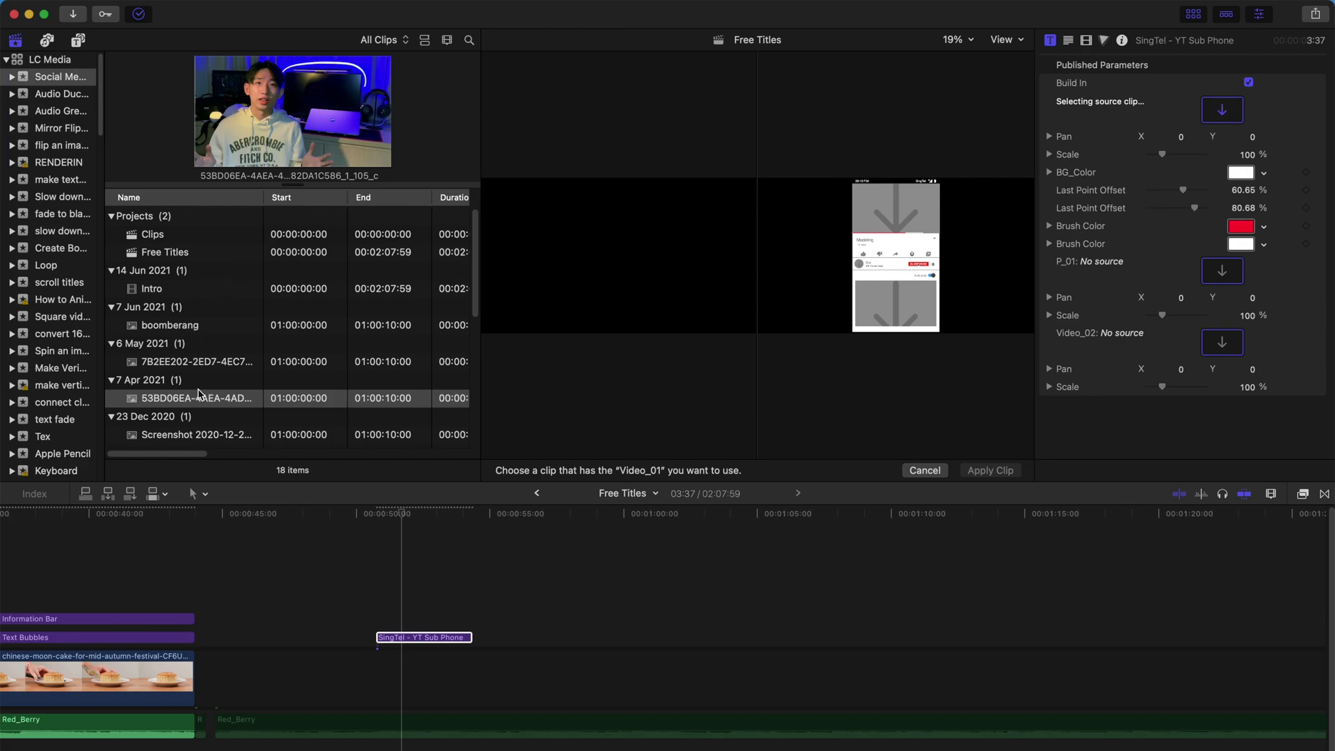
{"action": "scroll", "coordinate": [212, 352], "scroll_direction": "down", "scroll_amount": 10}
{"action": "scroll", "coordinate": [217, 345], "scroll_direction": "down", "scroll_amount": 2}
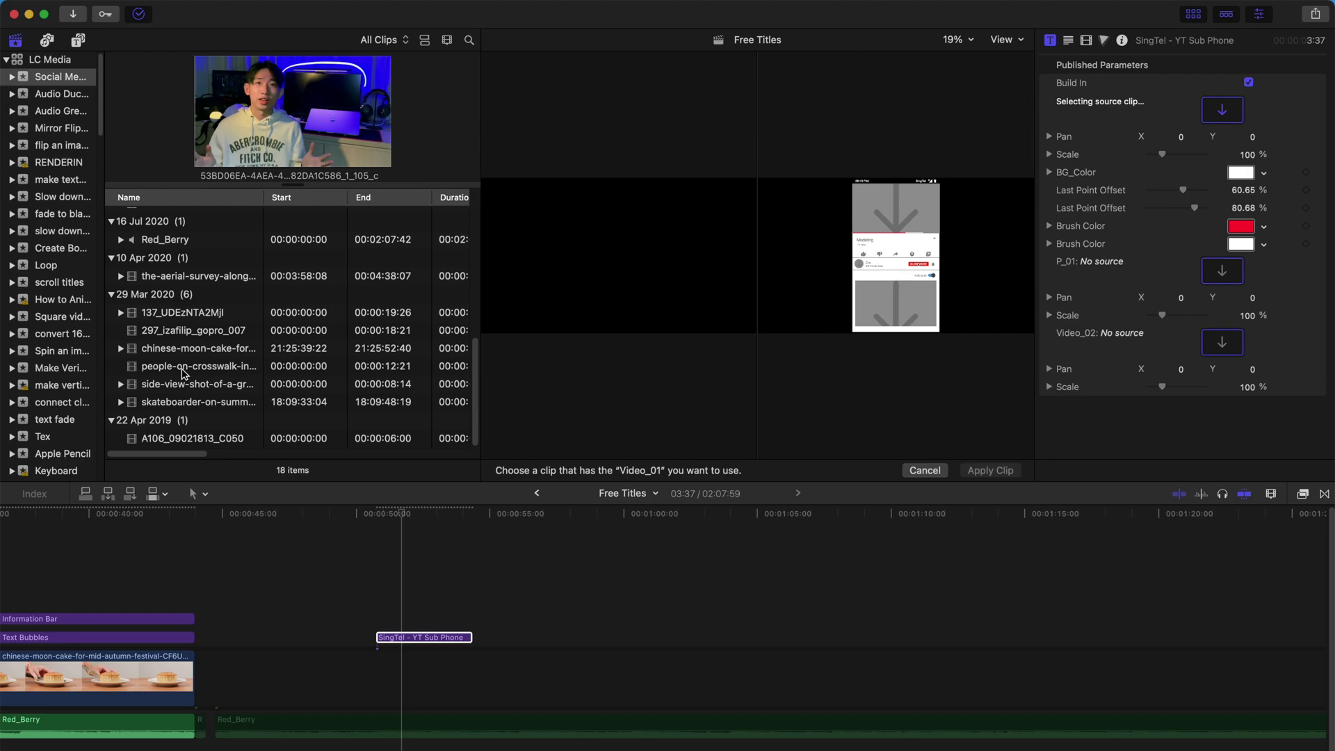
{"action": "left_click", "coordinate": [182, 371]}
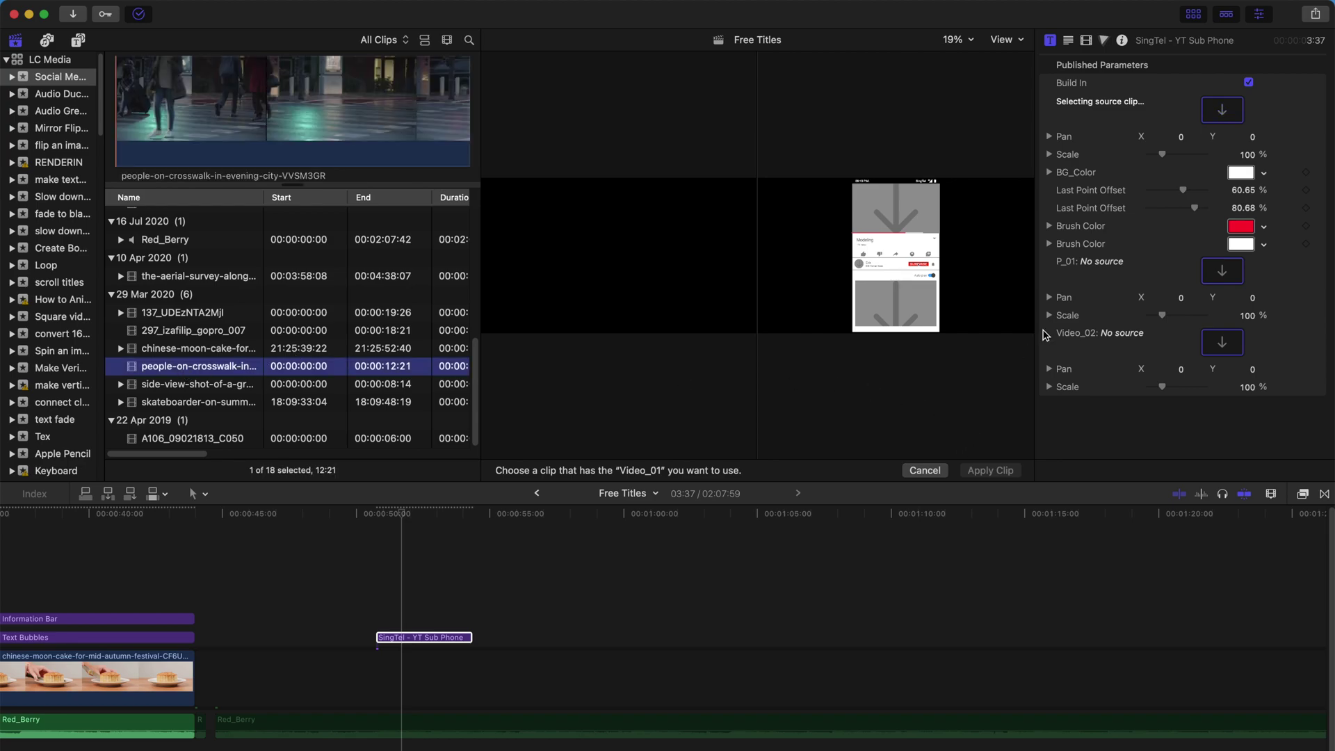
{"action": "left_click", "coordinate": [221, 142]}
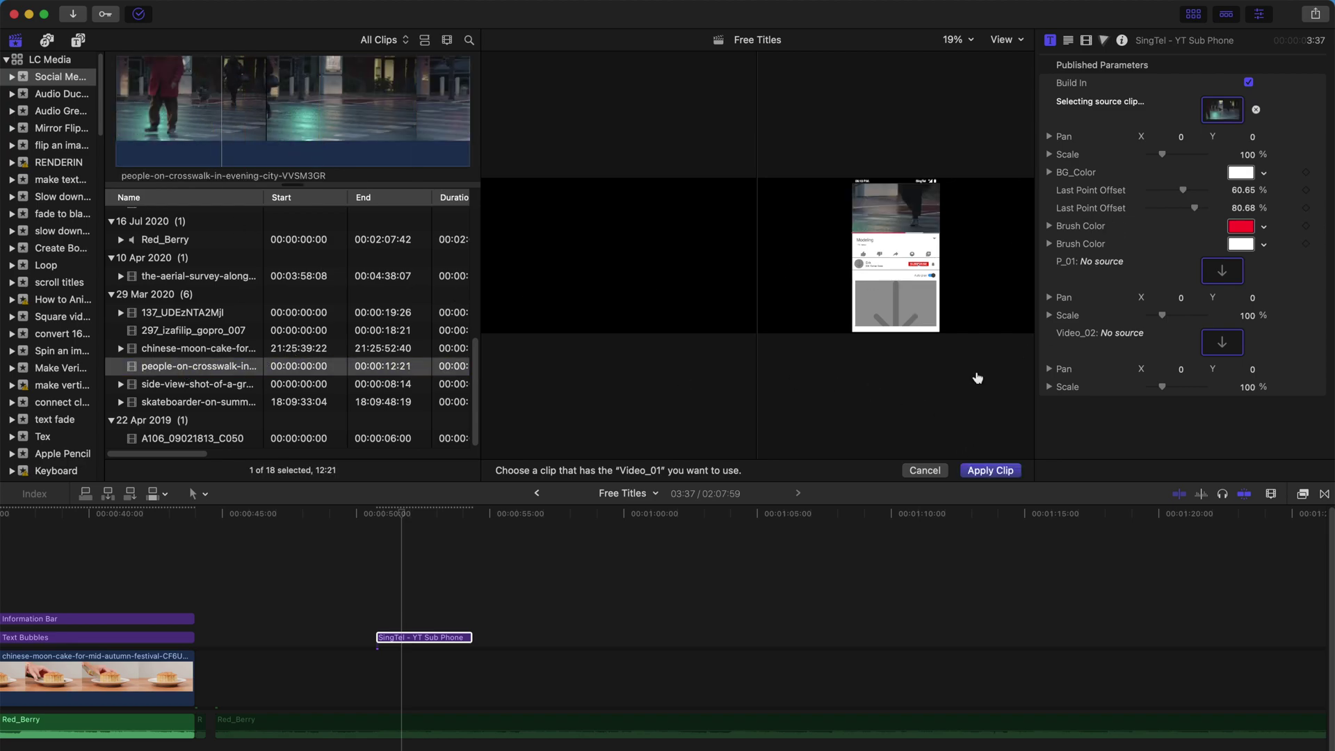
{"action": "left_click", "coordinate": [988, 470]}
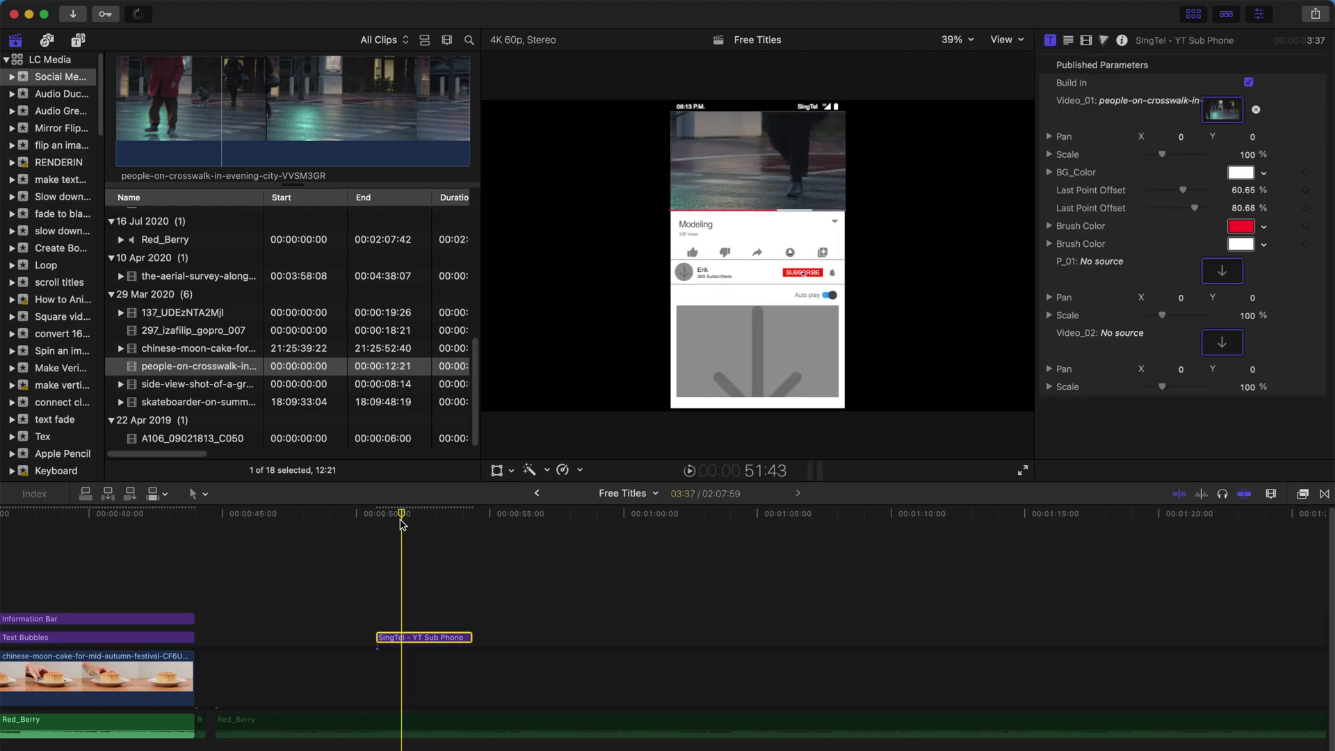
{"action": "left_click_drag", "start_coordinate": [1163, 155], "coordinate": [1151, 156]}
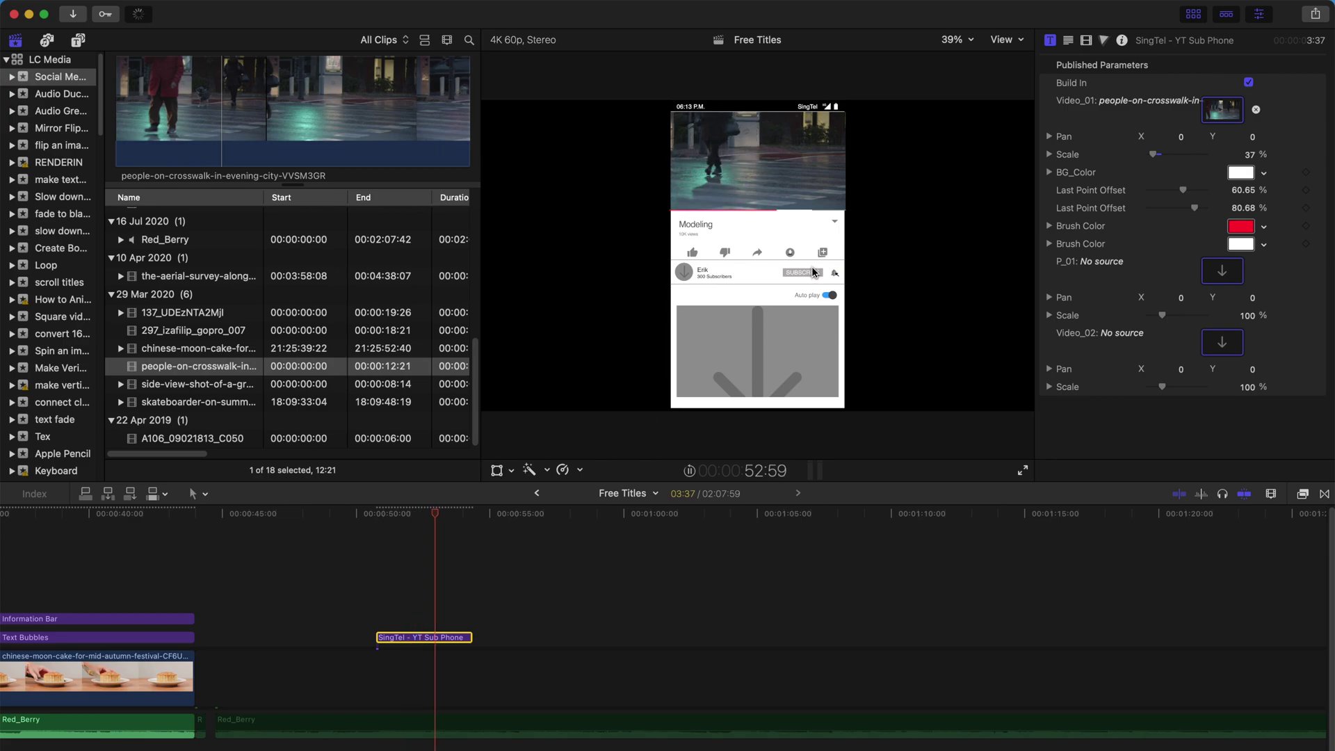
Set the host's face clip as the P_01 channel avatar and adjust its scale.
{"action": "left_click", "coordinate": [1221, 270]}
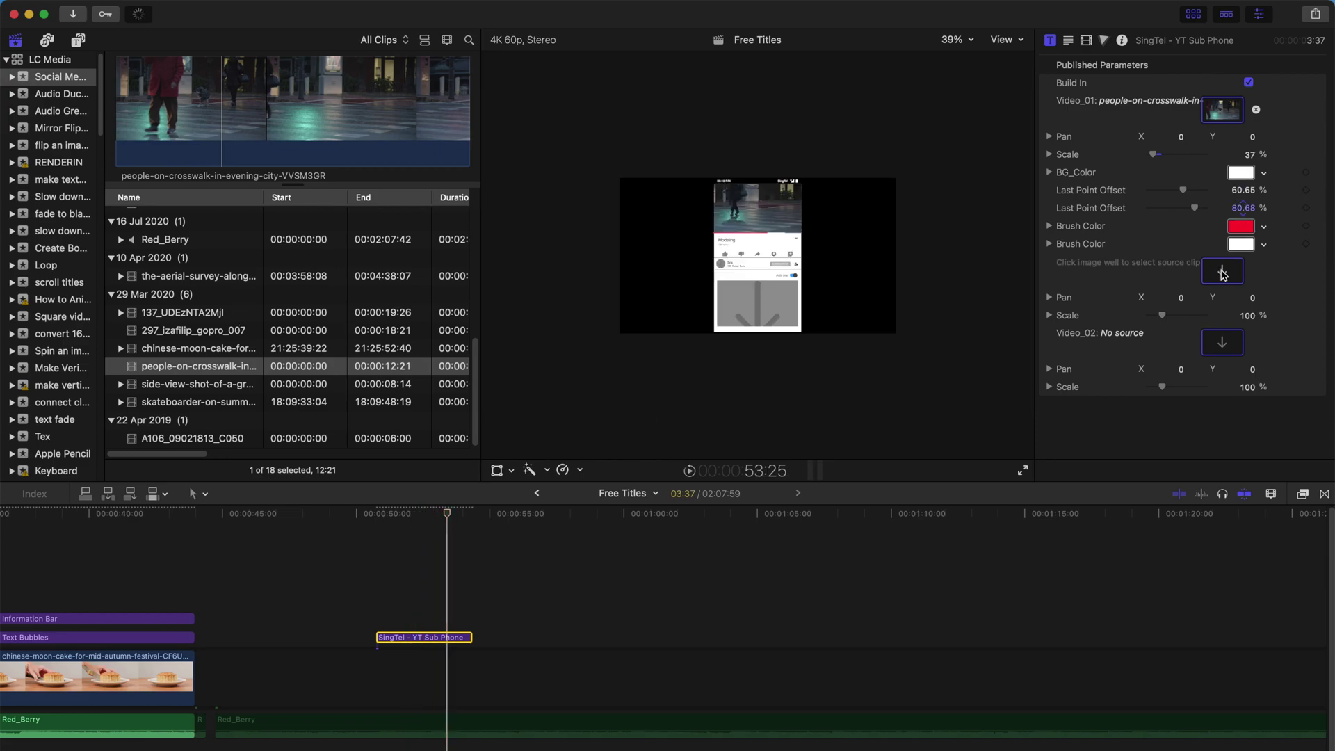
{"action": "scroll", "coordinate": [151, 350], "scroll_direction": "up", "scroll_amount": 3}
{"action": "scroll", "coordinate": [198, 313], "scroll_direction": "up", "scroll_amount": 3}
{"action": "scroll", "coordinate": [251, 281], "scroll_direction": "up", "scroll_amount": 2}
{"action": "scroll", "coordinate": [164, 409], "scroll_direction": "up", "scroll_amount": 2}
{"action": "left_click", "coordinate": [206, 400]}
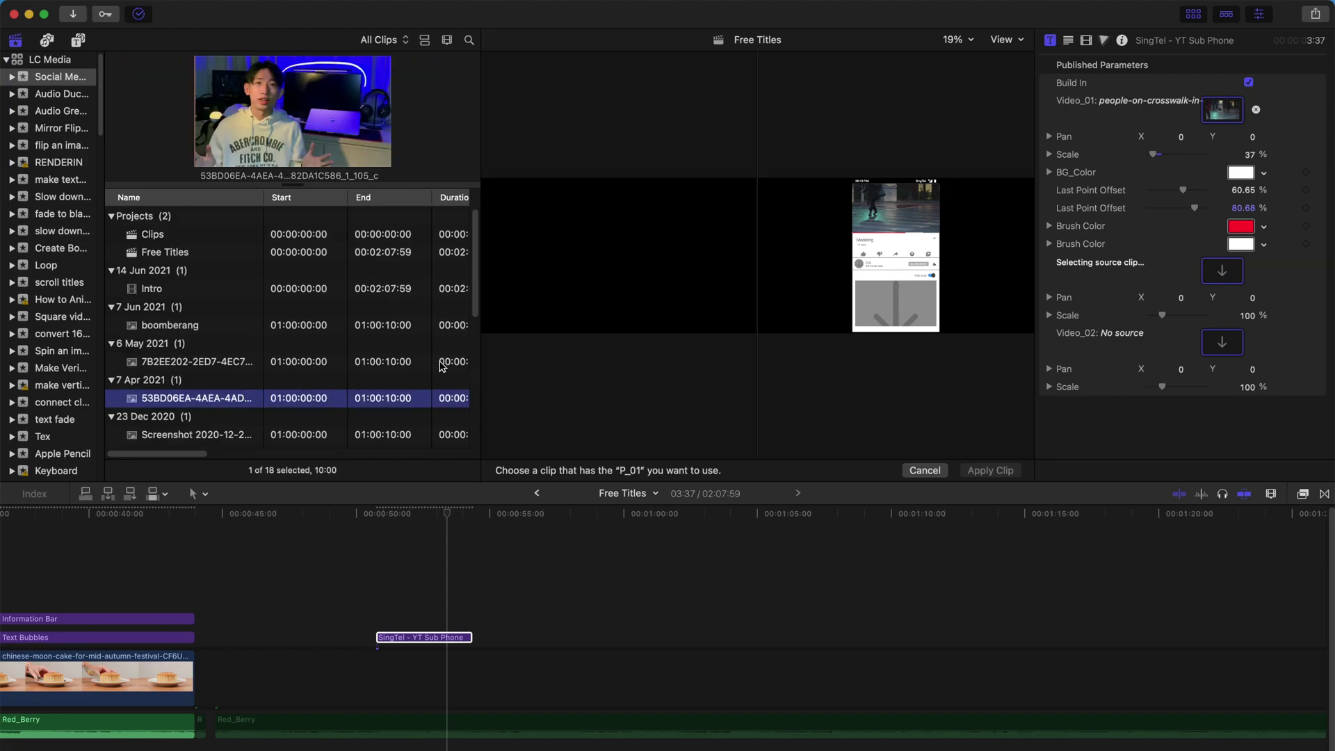
{"action": "left_click", "coordinate": [987, 467]}
{"action": "left_click_drag", "start_coordinate": [1162, 315], "coordinate": [1165, 317]}
Fill the Video_02 placeholder with the Boomberang clip, scaled down to 29%.
{"action": "key", "text": "Up"}
{"action": "key", "text": "Up"}
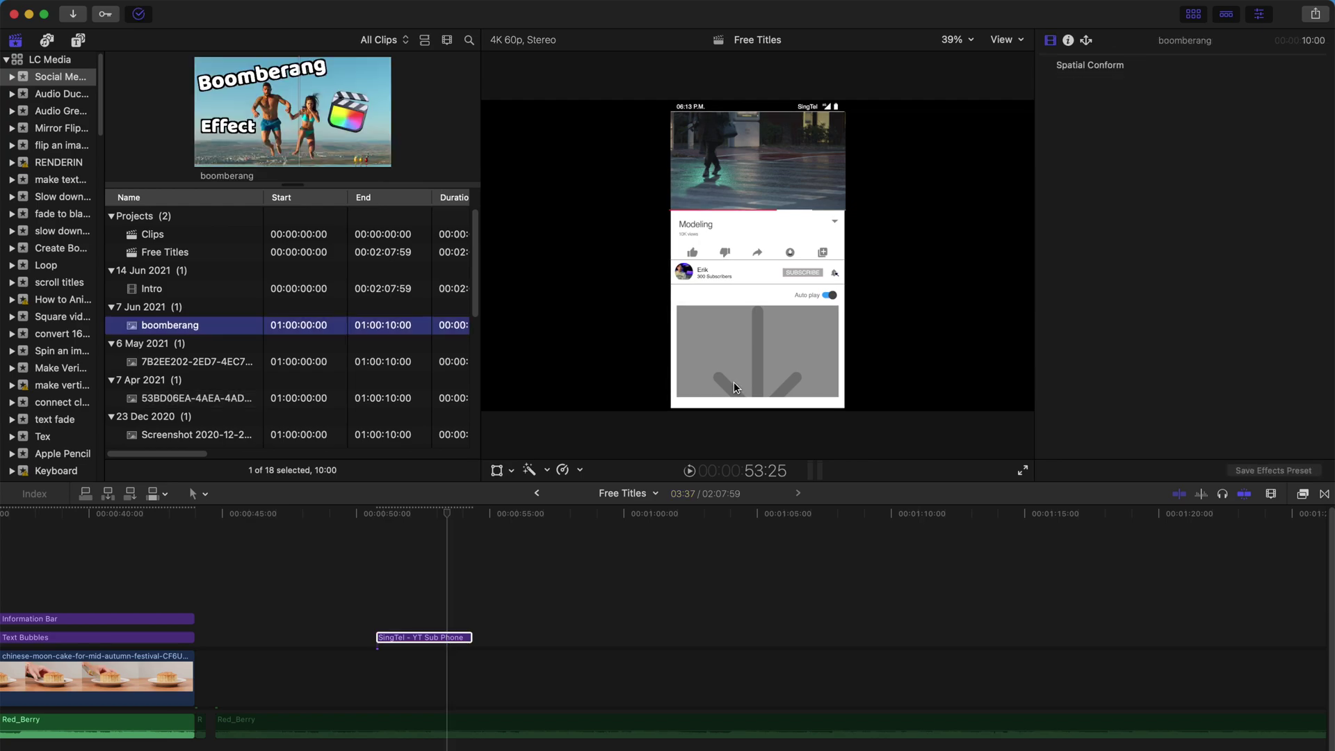
{"action": "left_click", "coordinate": [461, 638]}
{"action": "left_click", "coordinate": [1222, 342]}
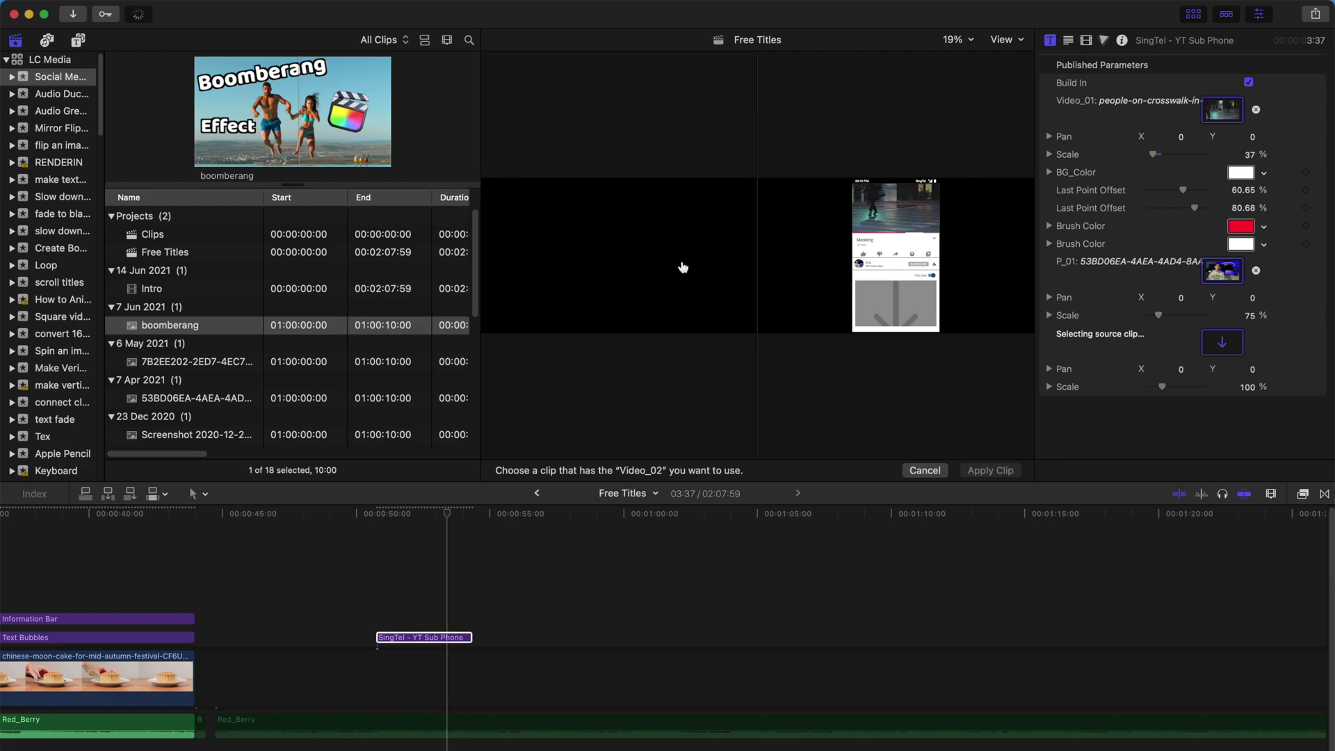
{"action": "left_click", "coordinate": [971, 471]}
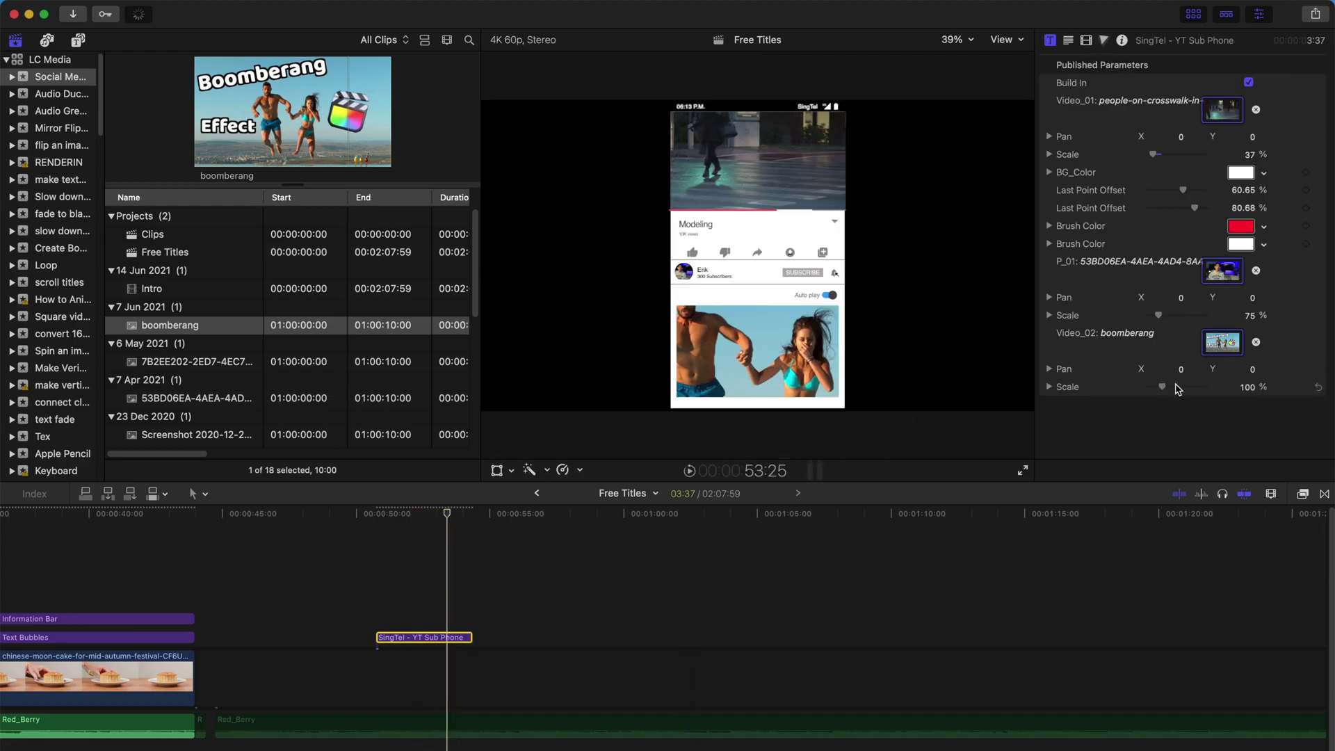
{"action": "left_click_drag", "start_coordinate": [1167, 388], "coordinate": [945, 304]}
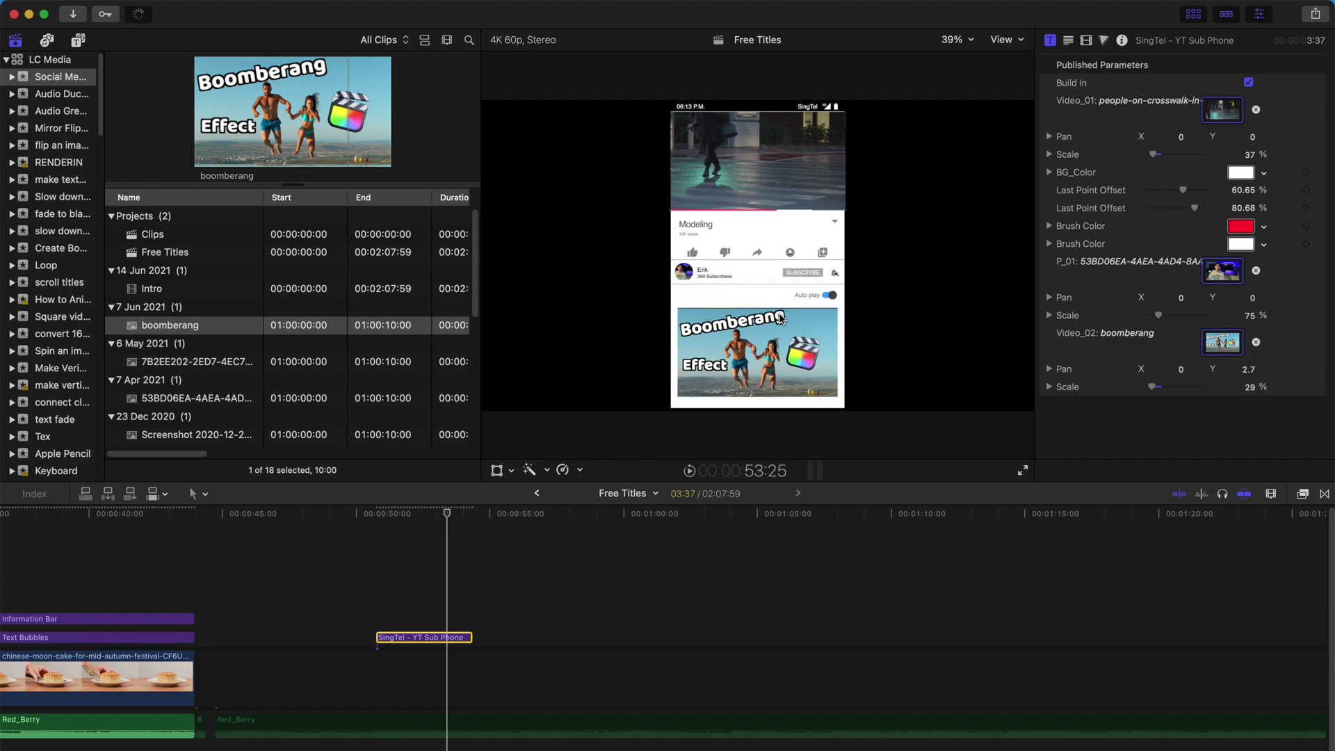
Play the finished phone title, then add the Contacts title and move the playhead onto it.
{"action": "left_click", "coordinate": [1194, 14]}
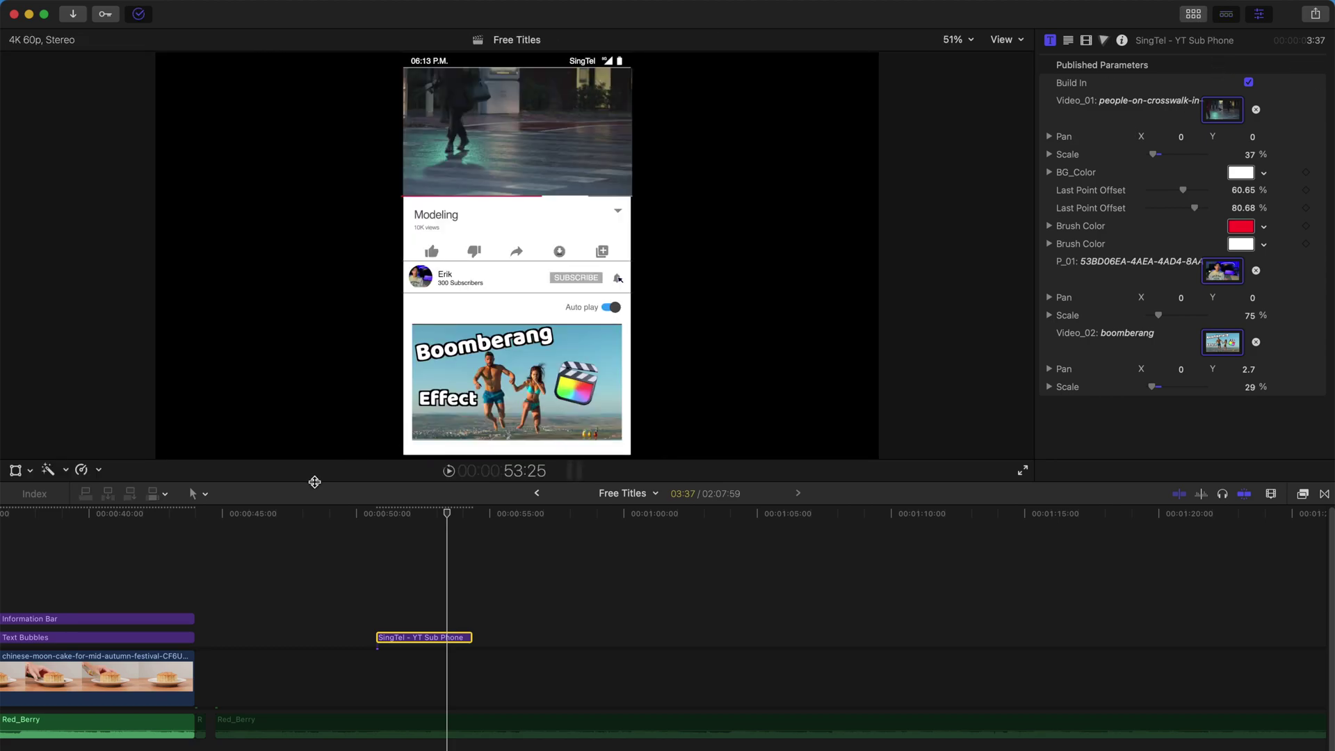
{"action": "left_click", "coordinate": [363, 514]}
{"action": "key", "text": "space"}
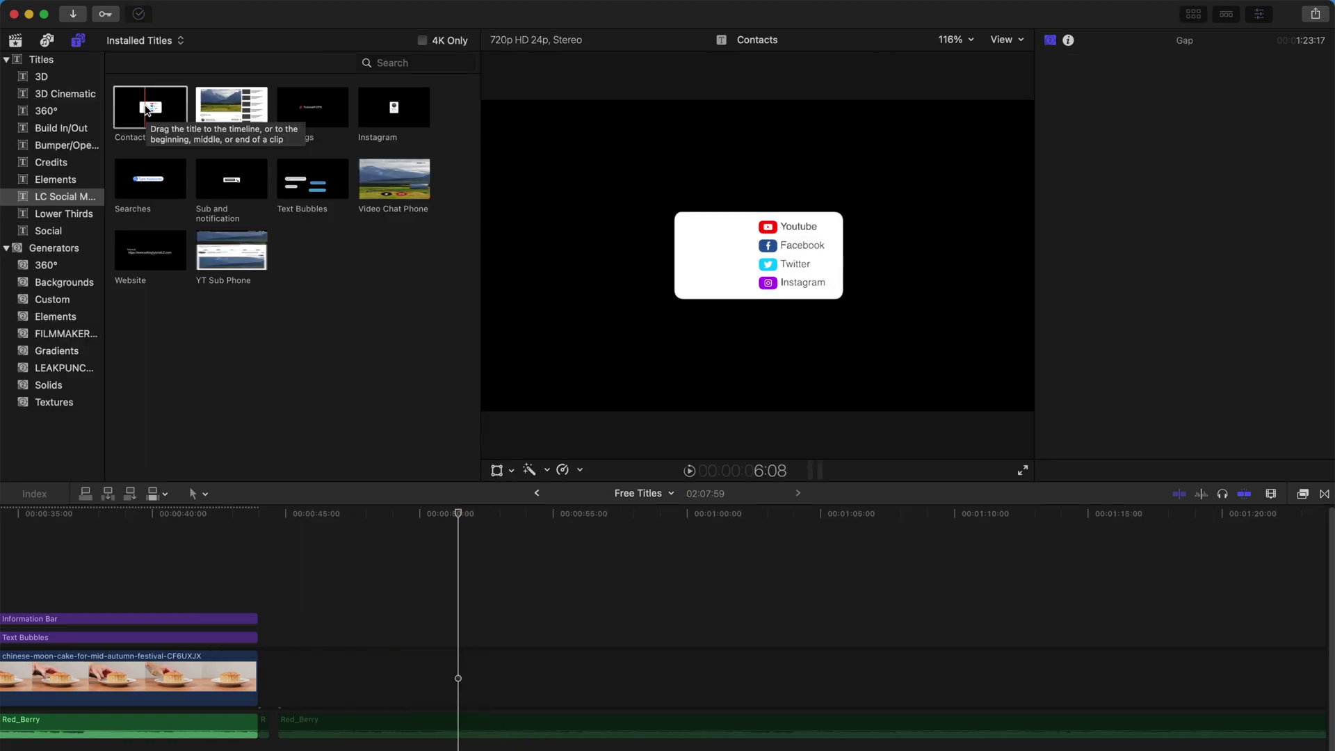
{"action": "left_click_drag", "start_coordinate": [147, 113], "coordinate": [477, 638]}
{"action": "left_click_drag", "start_coordinate": [473, 519], "coordinate": [564, 512]}
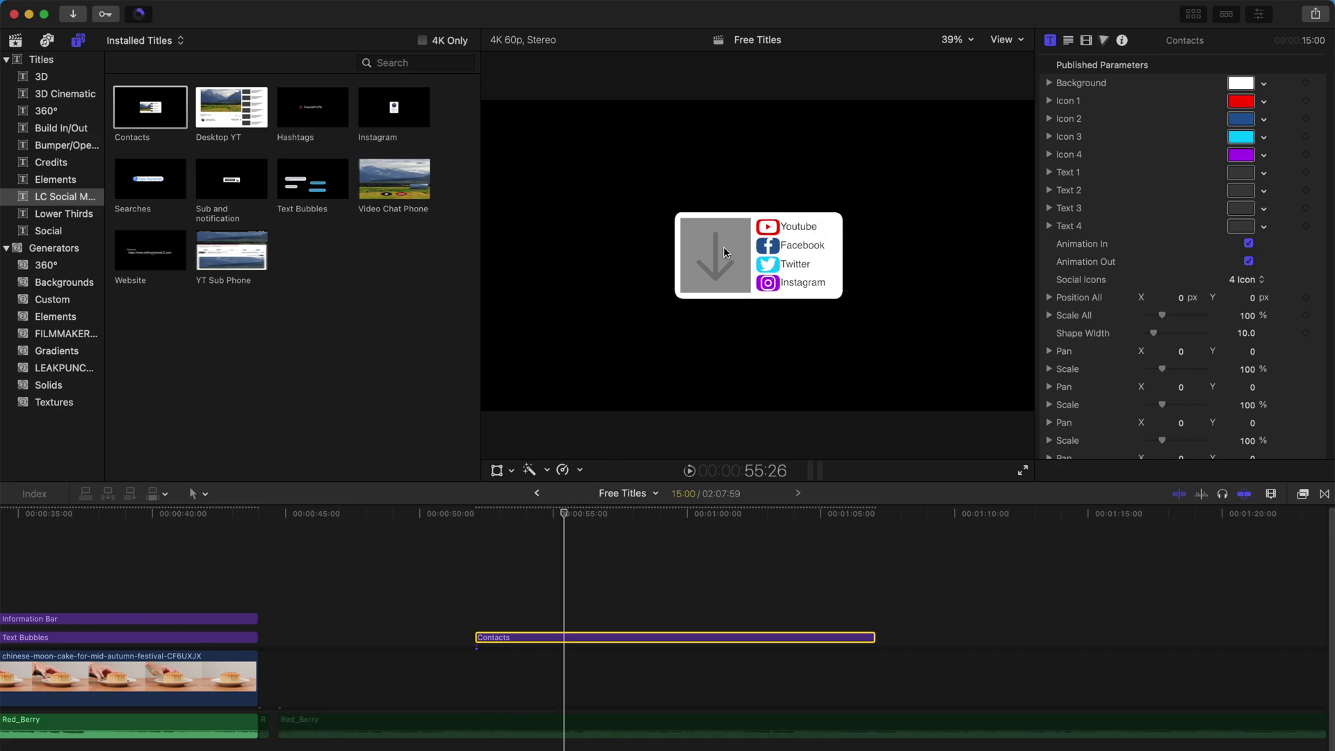
{"action": "scroll", "coordinate": [1092, 265], "scroll_direction": "down", "scroll_amount": 1}
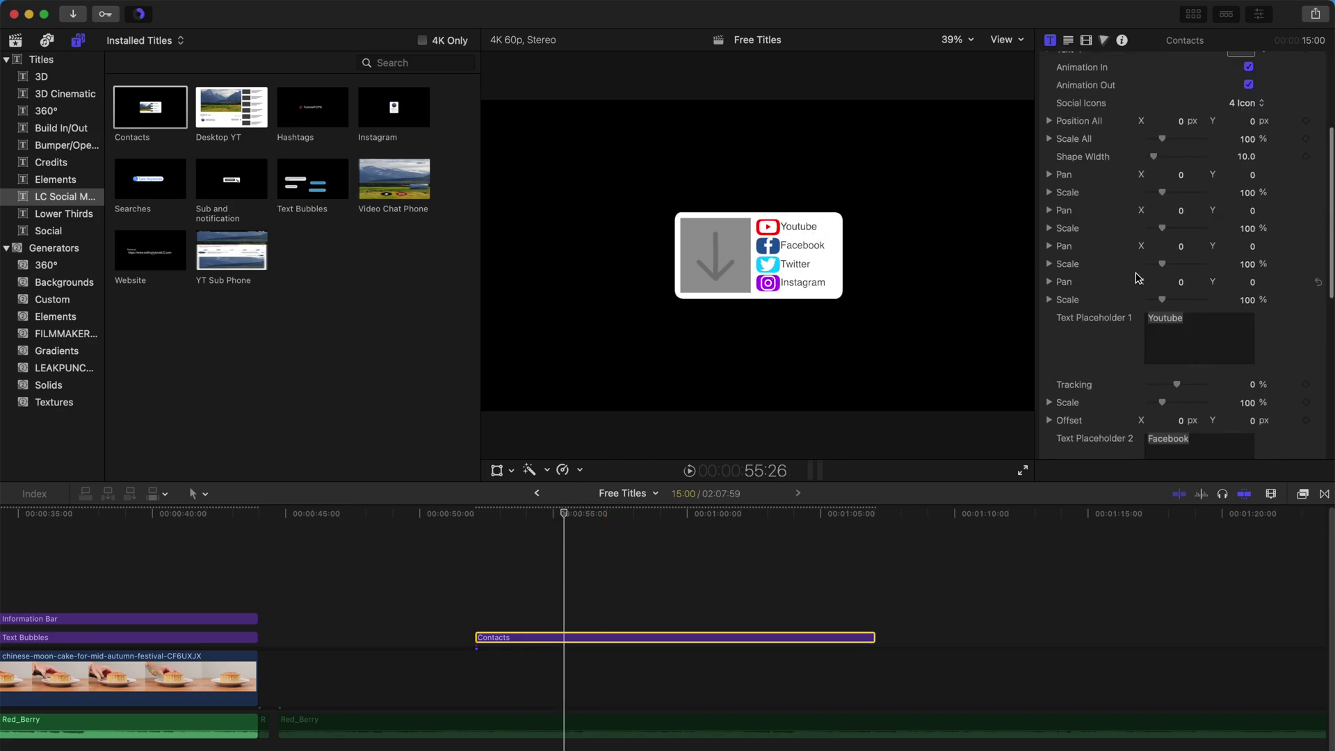
{"action": "scroll", "coordinate": [1138, 277], "scroll_direction": "down", "scroll_amount": 5}
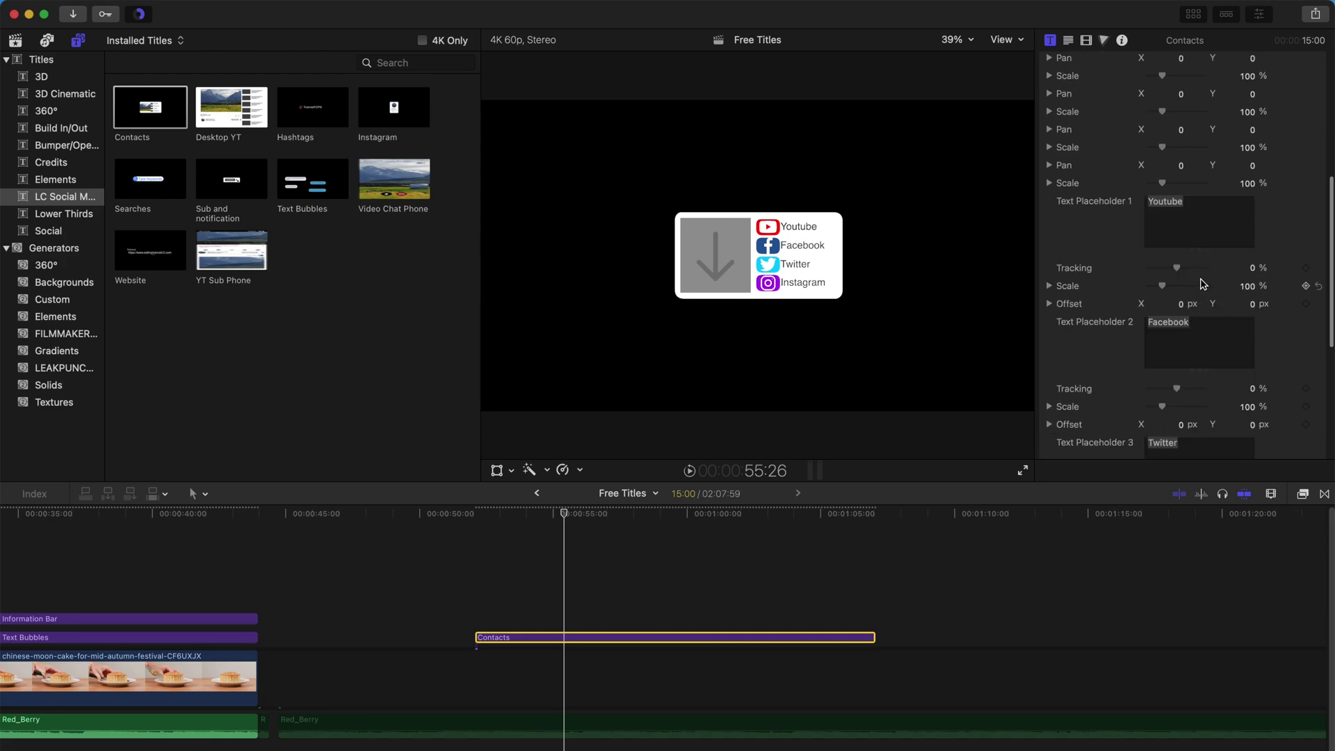
Rename the card's 'Youtube' line to 'Editing LC' and nudge the card slightly lower in frame.
{"action": "double_click", "coordinate": [1210, 219]}
{"action": "key", "text": "BackSpace"}
{"action": "type", "text": "Editing LC"}
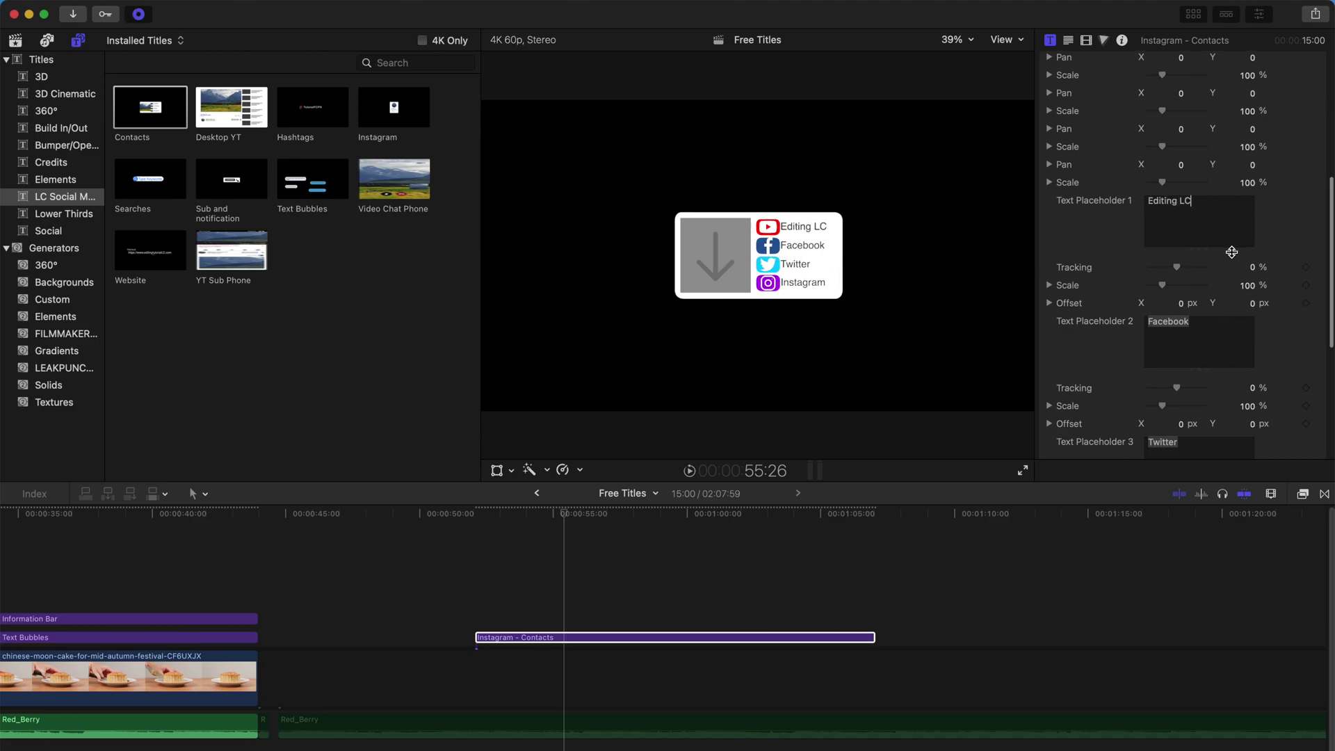
{"action": "scroll", "coordinate": [1221, 250], "scroll_direction": "down", "scroll_amount": 3}
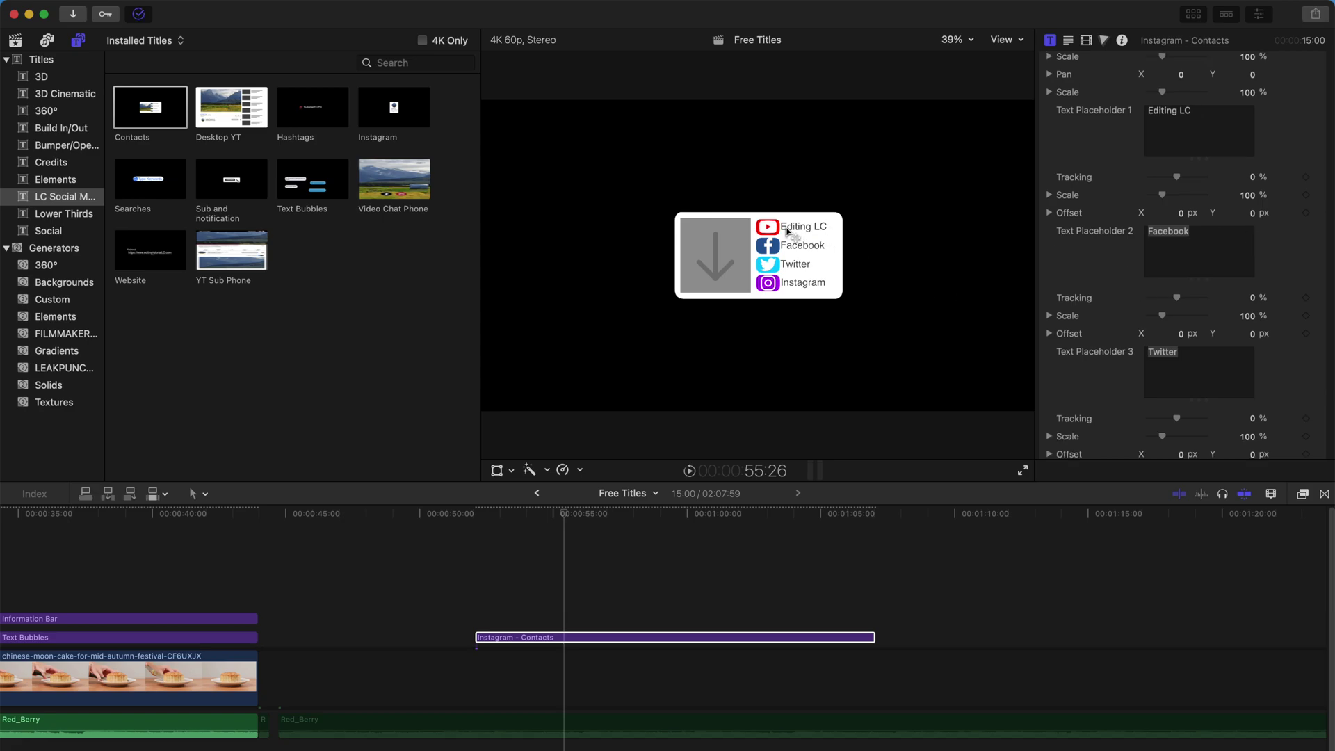
{"action": "left_click_drag", "start_coordinate": [785, 231], "coordinate": [791, 242]}
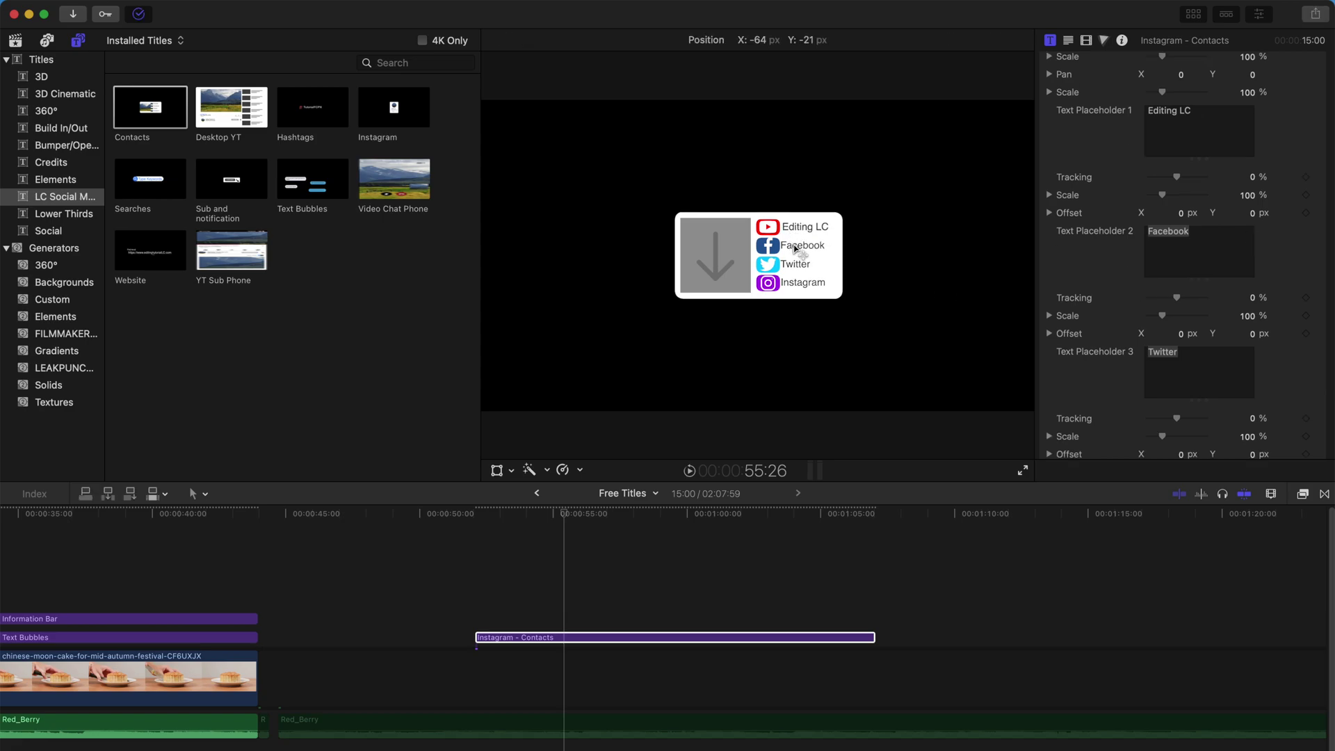
Add the Video Chat Phone title to the timeline and skim its frames.
{"action": "left_click", "coordinate": [399, 190]}
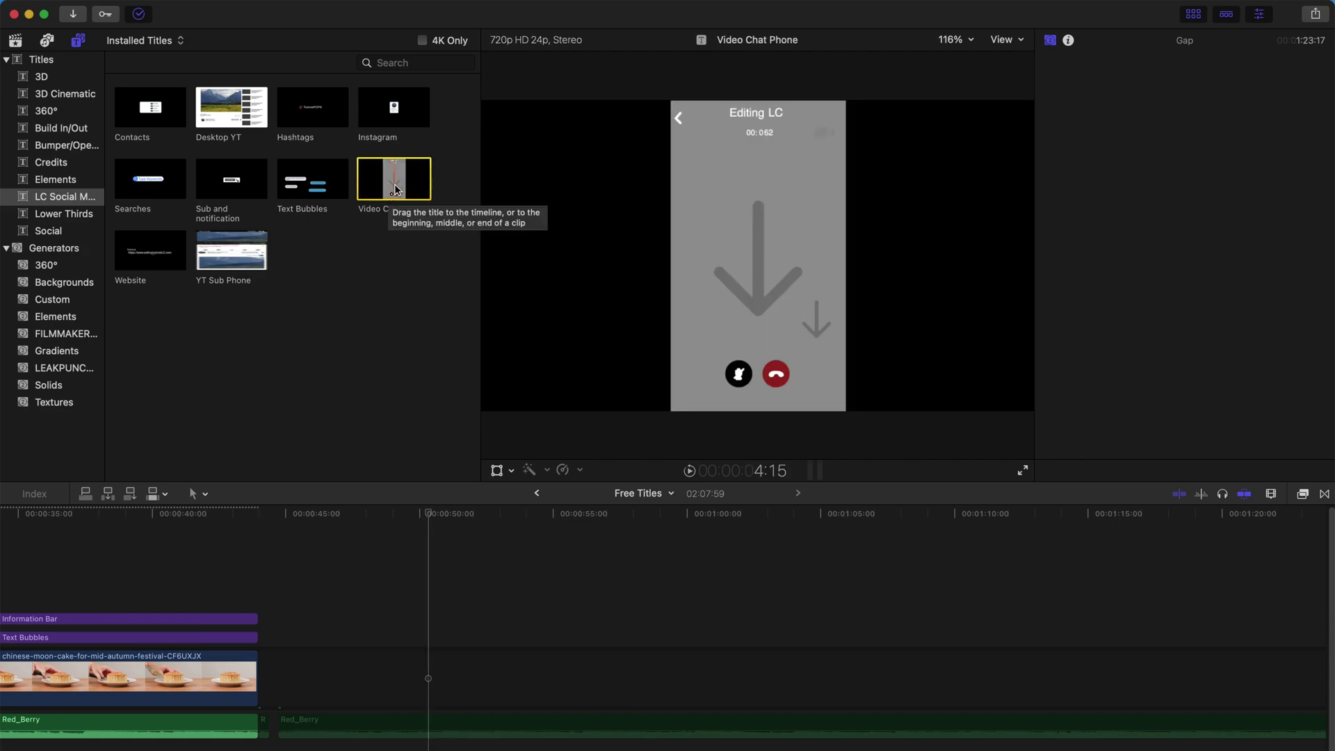
{"action": "mouse_move", "coordinate": [397, 185]}
{"action": "left_mouse_down"}
{"action": "mouse_move", "coordinate": [435, 359]}
{"action": "mouse_move", "coordinate": [447, 637]}
{"action": "left_mouse_up"}
{"action": "left_click_drag", "start_coordinate": [436, 509], "coordinate": [457, 515]}
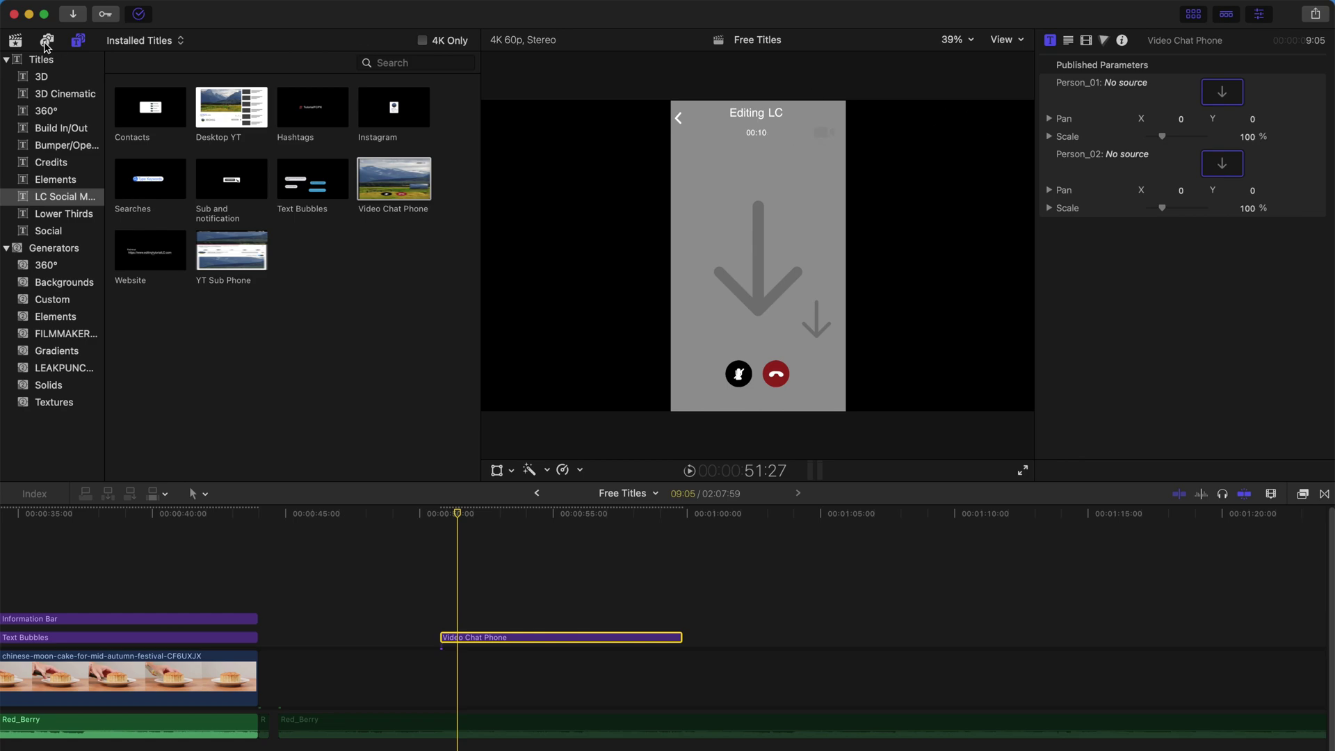
Fill the first caller with clip A106_09021813_C050 and scale down its inset.
{"action": "key", "text": "super+1"}
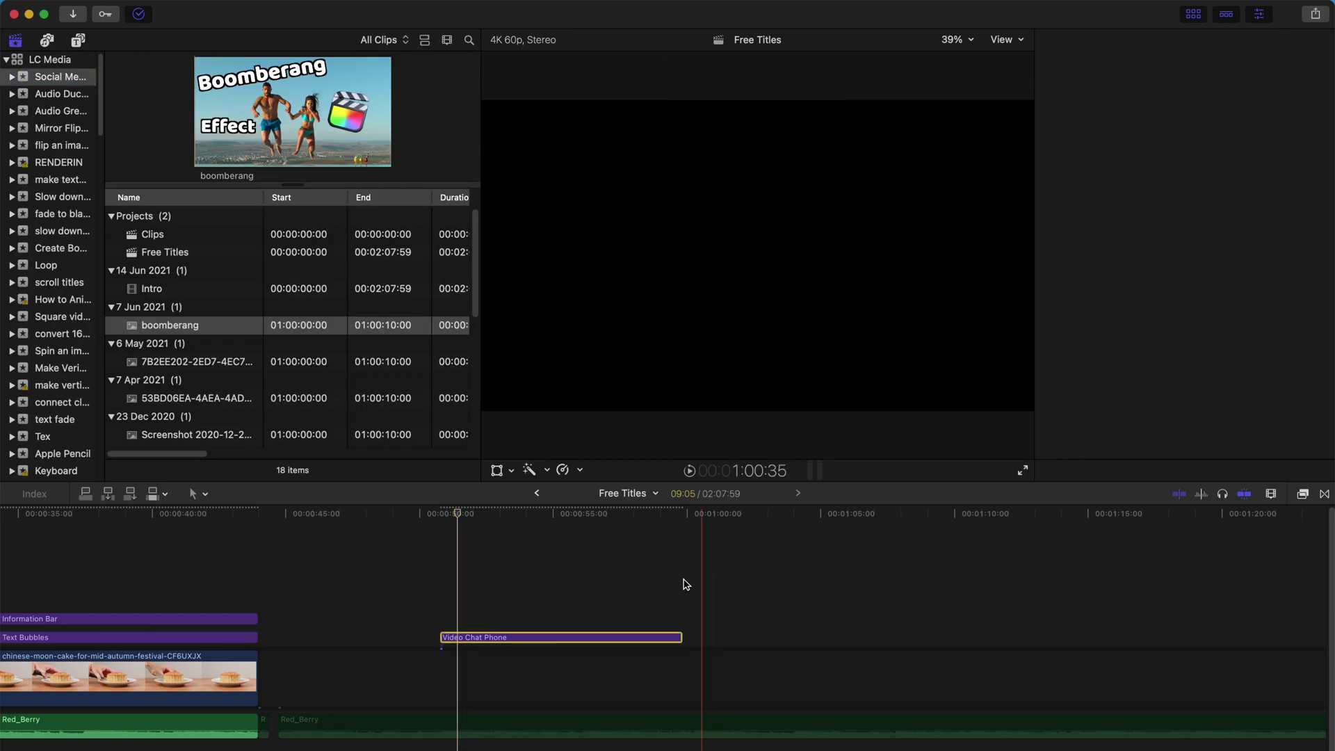
{"action": "left_click", "coordinate": [1222, 92]}
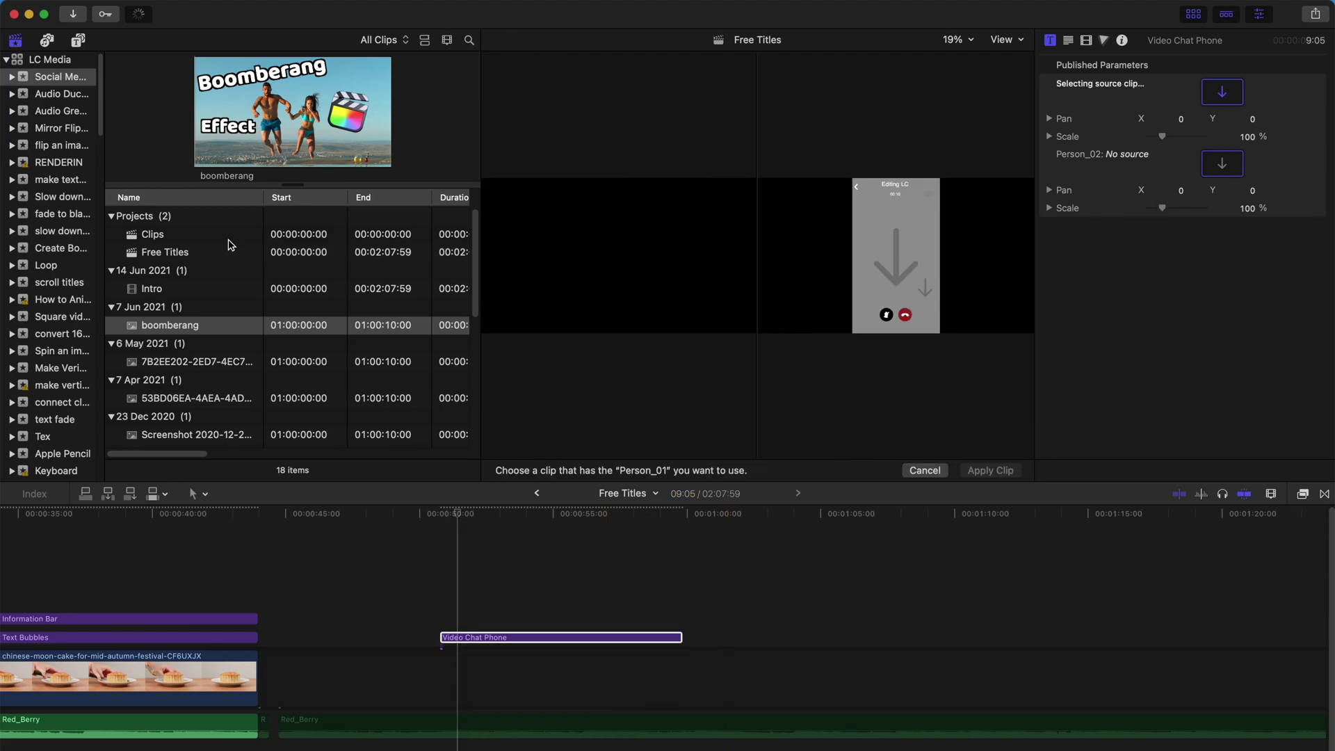
{"action": "scroll", "coordinate": [182, 399], "scroll_direction": "down", "scroll_amount": 3}
{"action": "scroll", "coordinate": [184, 396], "scroll_direction": "down", "scroll_amount": 3}
{"action": "scroll", "coordinate": [186, 395], "scroll_direction": "down", "scroll_amount": 3}
{"action": "left_click", "coordinate": [191, 437]}
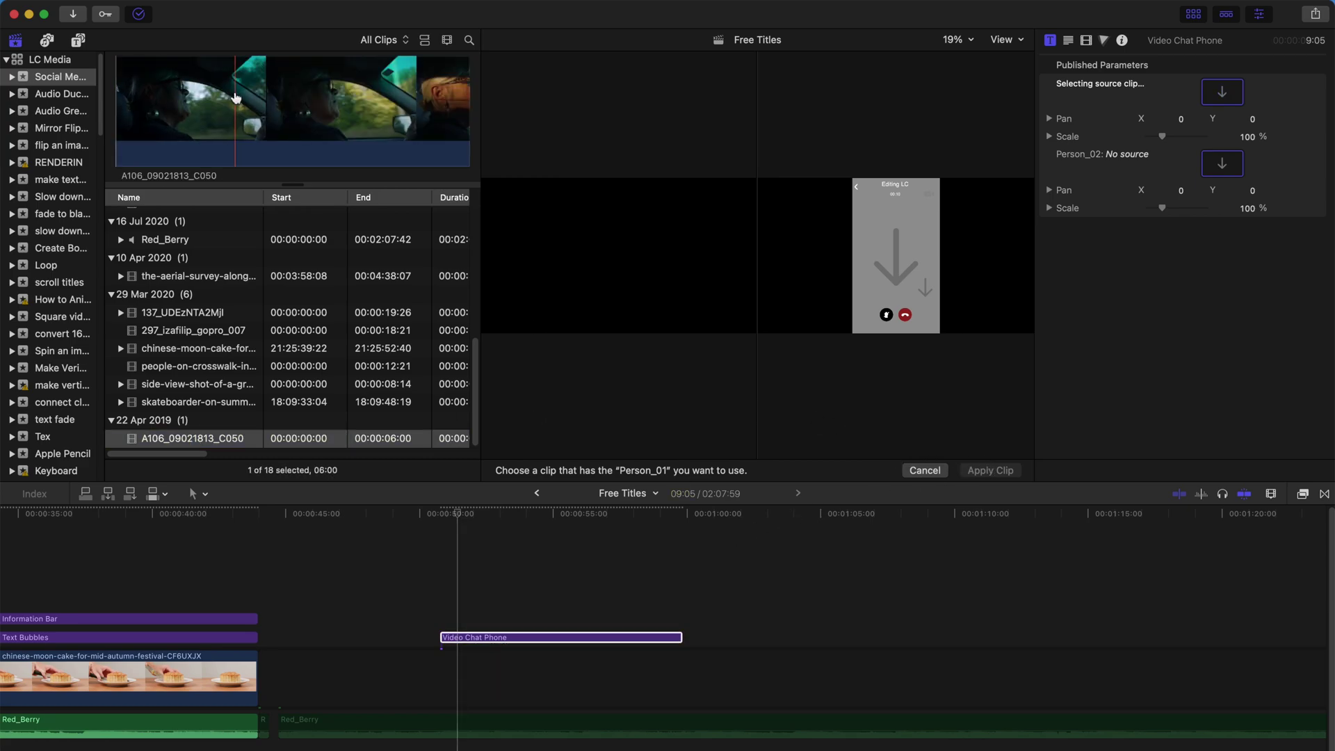
{"action": "left_click", "coordinate": [961, 423]}
{"action": "left_click", "coordinate": [988, 471]}
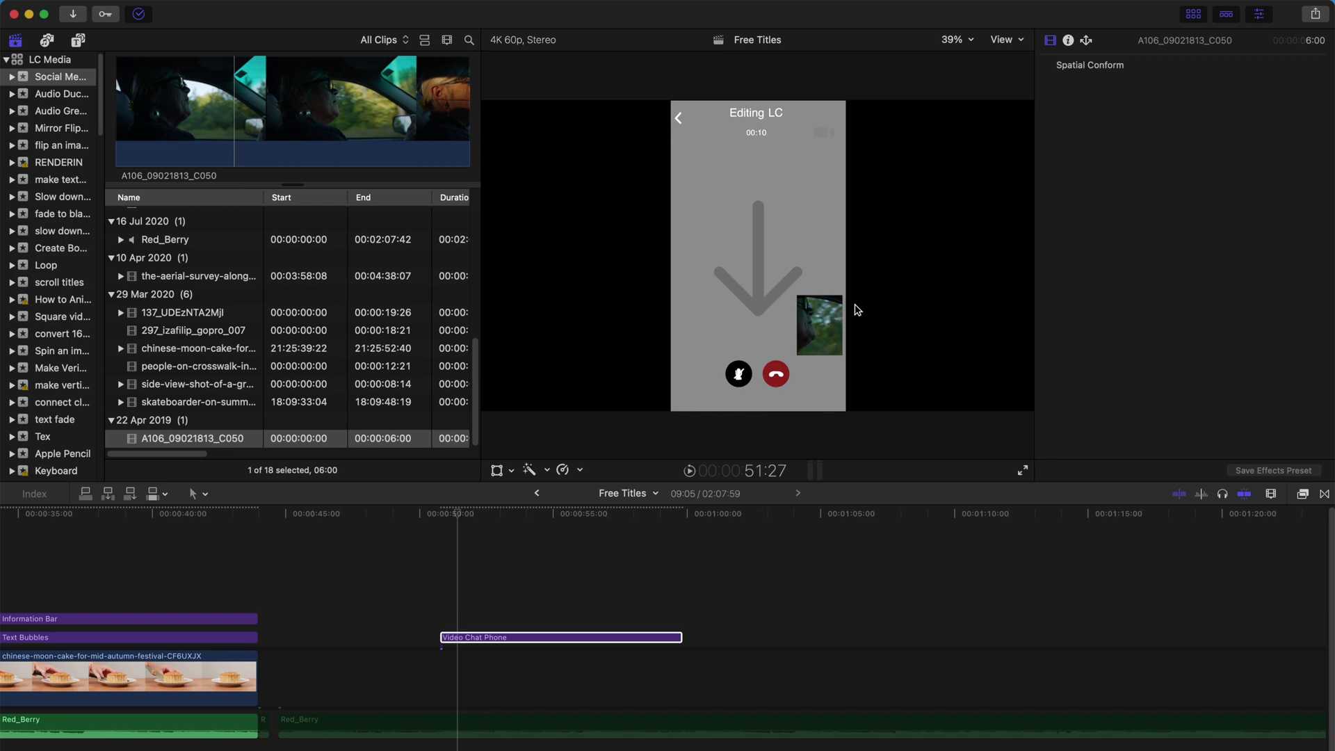
{"action": "left_click", "coordinate": [589, 638]}
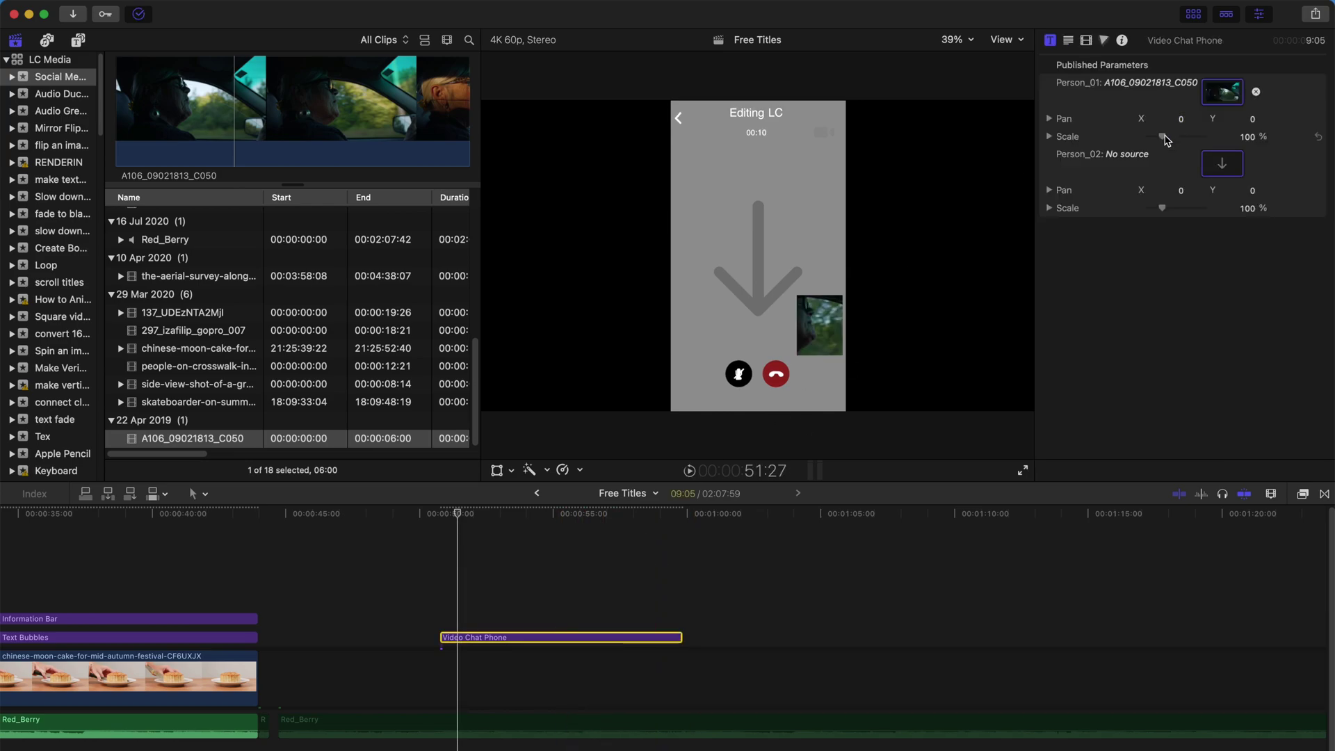
{"action": "left_click_drag", "start_coordinate": [1166, 140], "coordinate": [1195, 126]}
Apply the same A106 car clip to the second caller and pan it sideways.
{"action": "left_click", "coordinate": [1222, 163]}
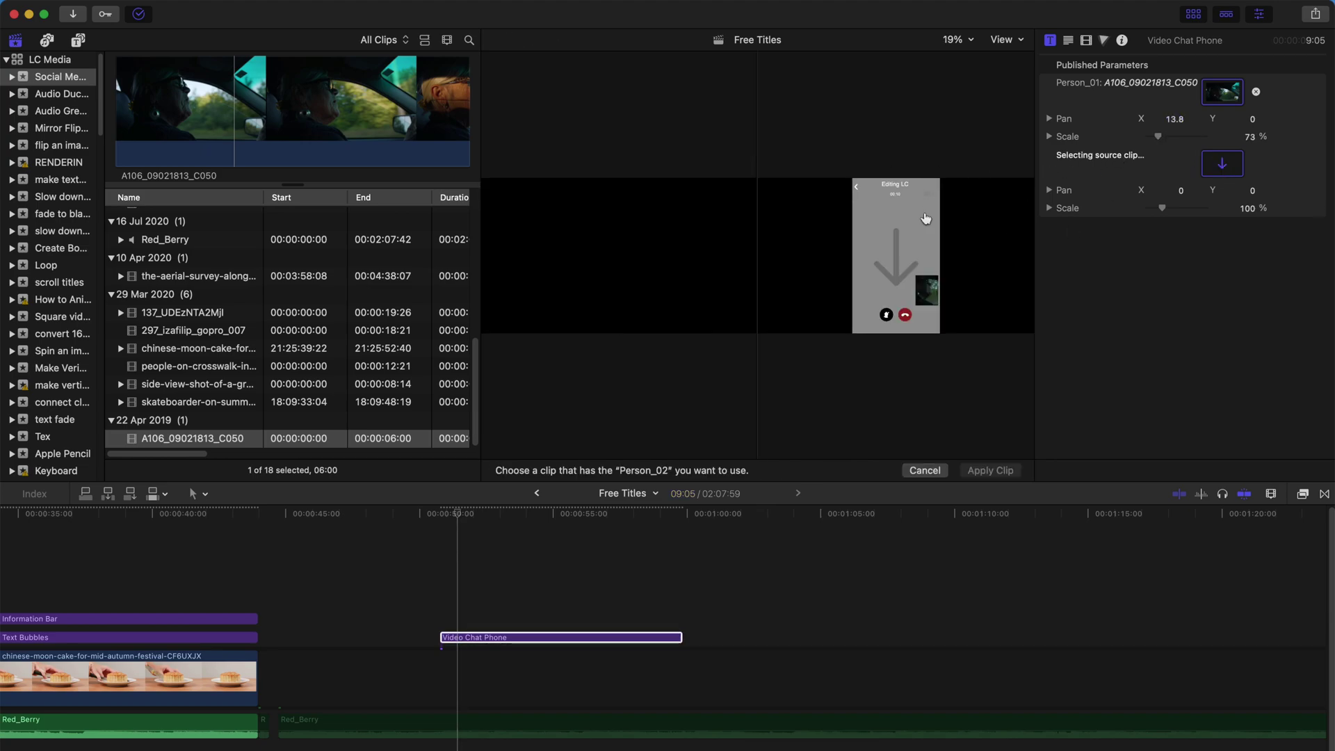
{"action": "left_click", "coordinate": [387, 121]}
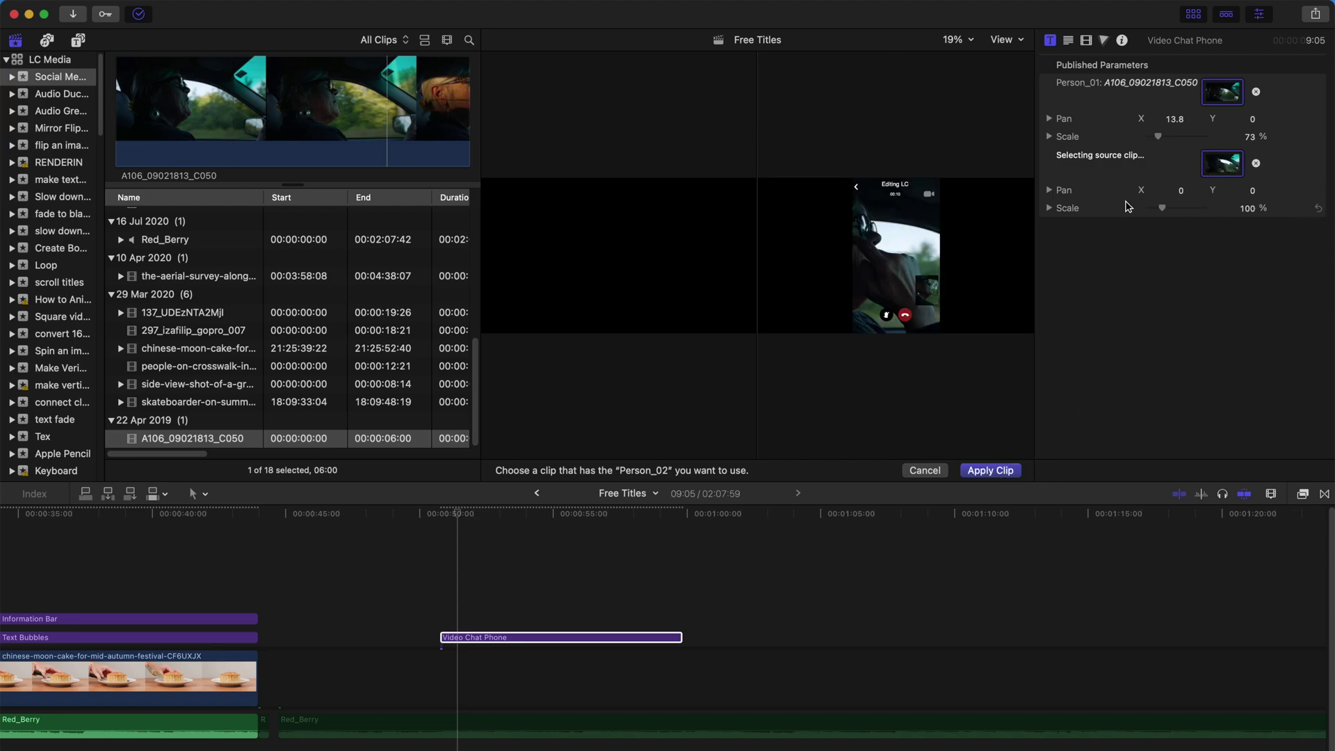
{"action": "left_click", "coordinate": [1008, 469]}
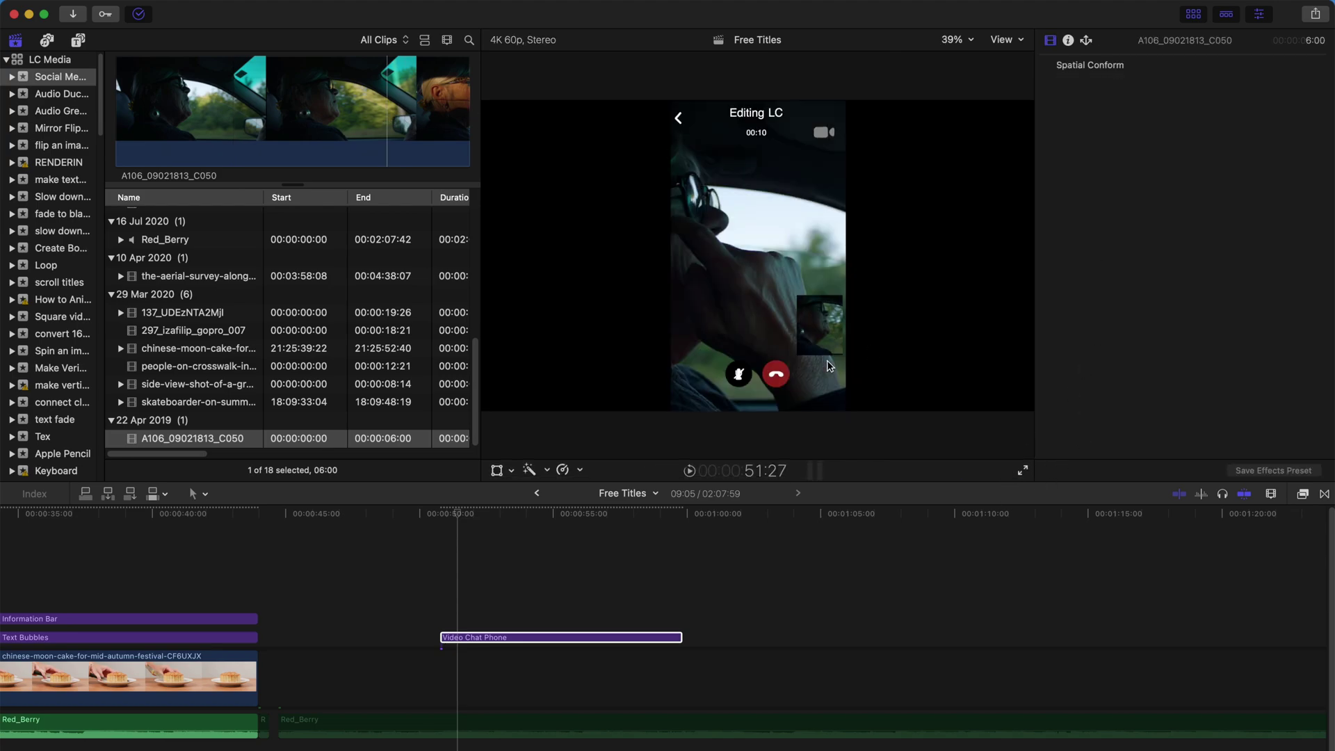
{"action": "left_click", "coordinate": [564, 638]}
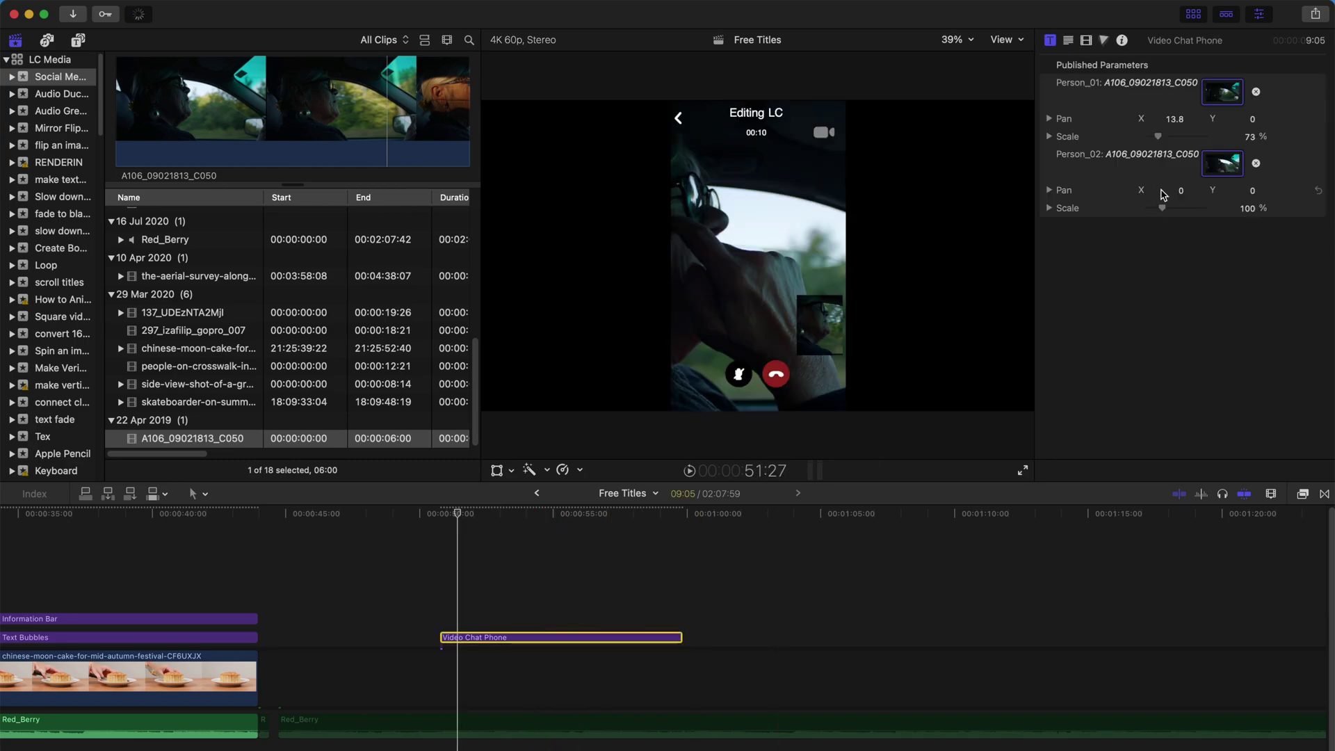
{"action": "left_click_drag", "start_coordinate": [1180, 194], "coordinate": [1200, 196]}
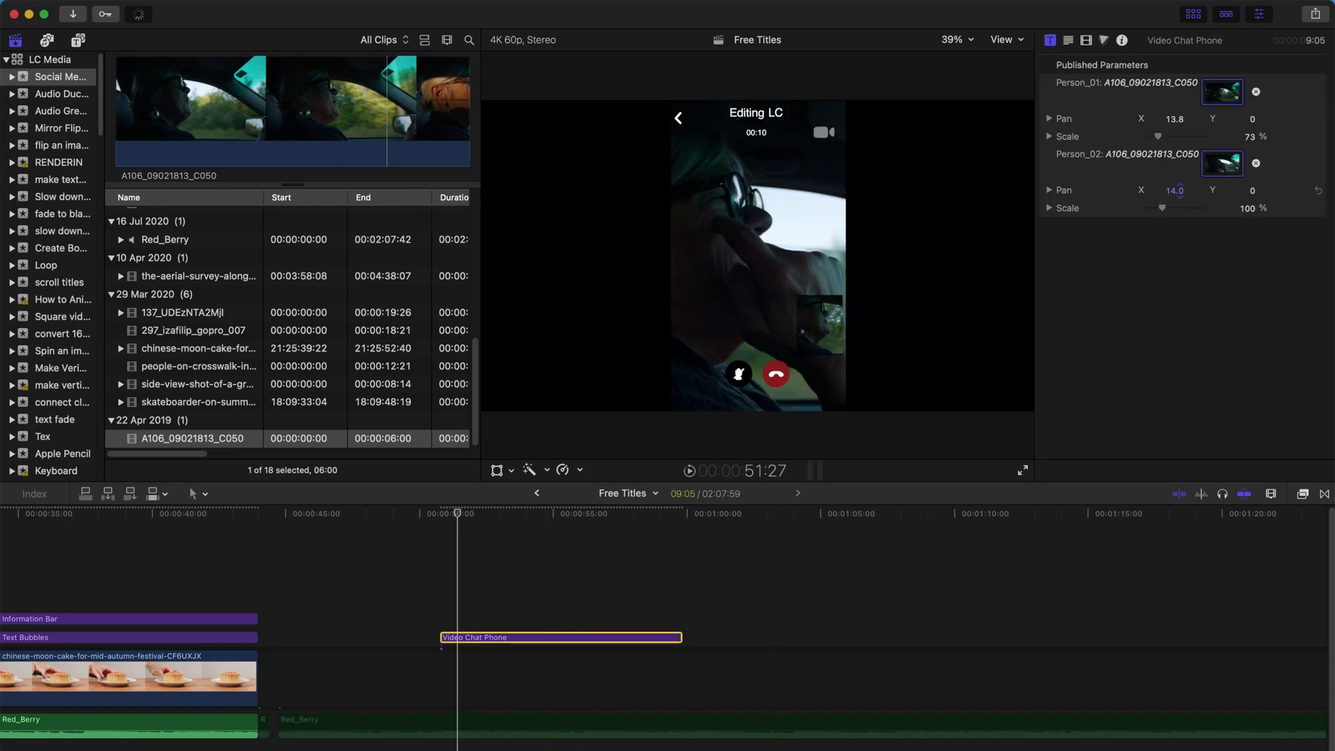
{"action": "left_click", "coordinate": [439, 514]}
Preview the video chat title, then set the presenter clip as the contacts card photo.
{"action": "key", "text": "space"}
{"action": "key", "text": "space"}
{"action": "left_click_drag", "start_coordinate": [454, 519], "coordinate": [460, 518]}
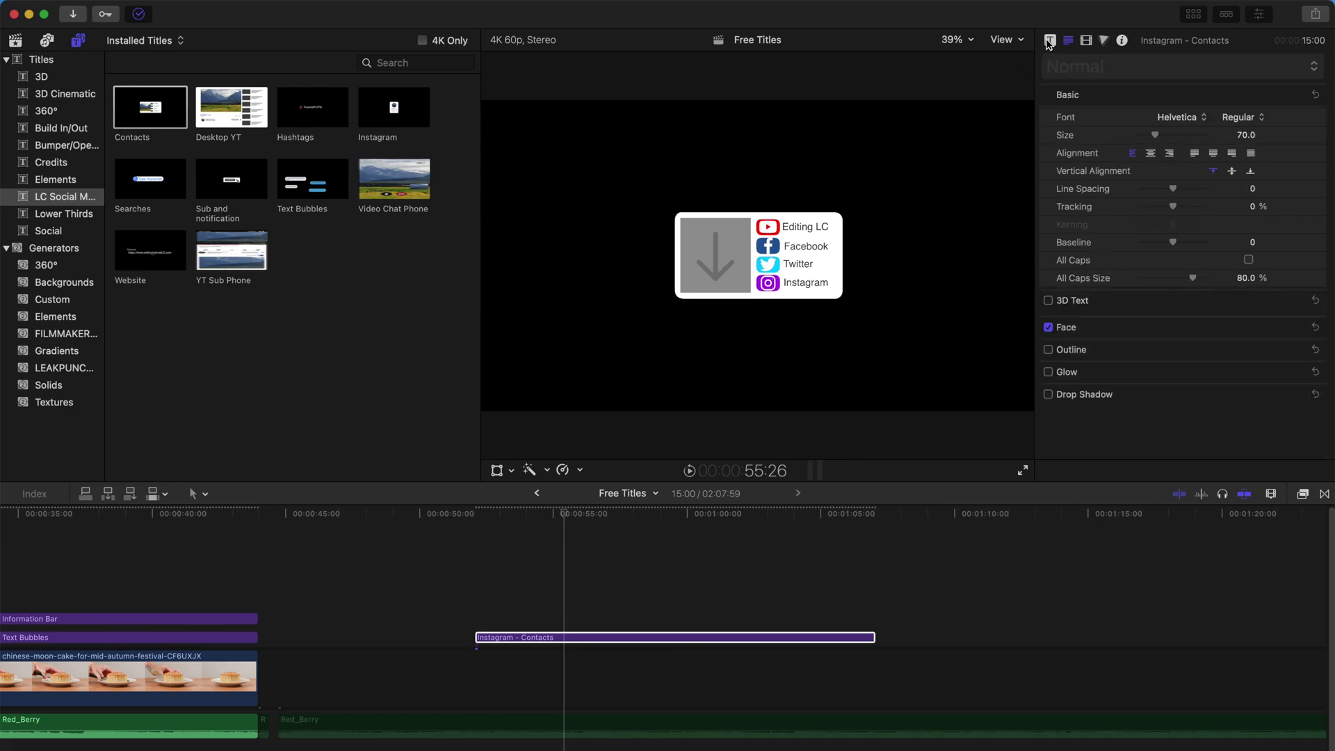
{"action": "scroll", "coordinate": [1223, 287], "scroll_direction": "down", "scroll_amount": 3}
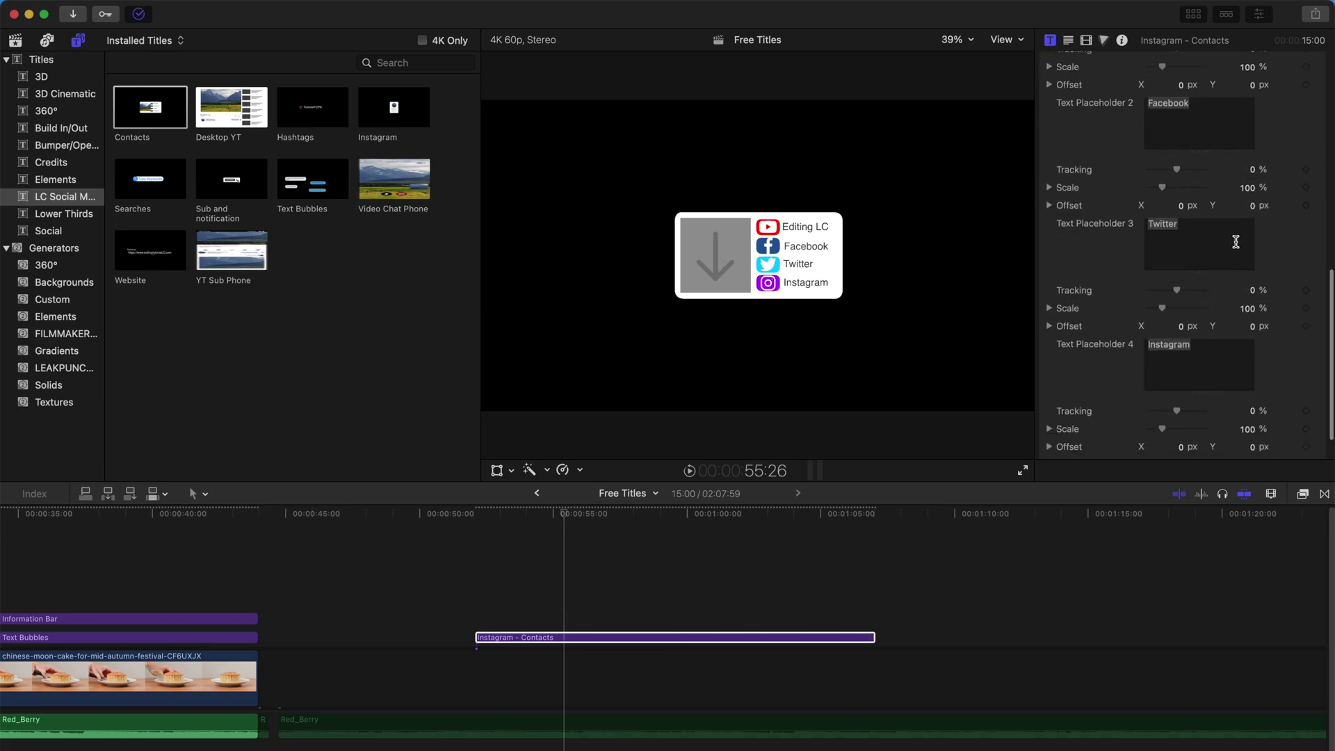
{"action": "scroll", "coordinate": [1278, 227], "scroll_direction": "down", "scroll_amount": 1}
{"action": "scroll", "coordinate": [1278, 227], "scroll_direction": "up", "scroll_amount": 1}
{"action": "scroll", "coordinate": [1278, 227], "scroll_direction": "down", "scroll_amount": 1}
{"action": "left_click", "coordinate": [1231, 443]}
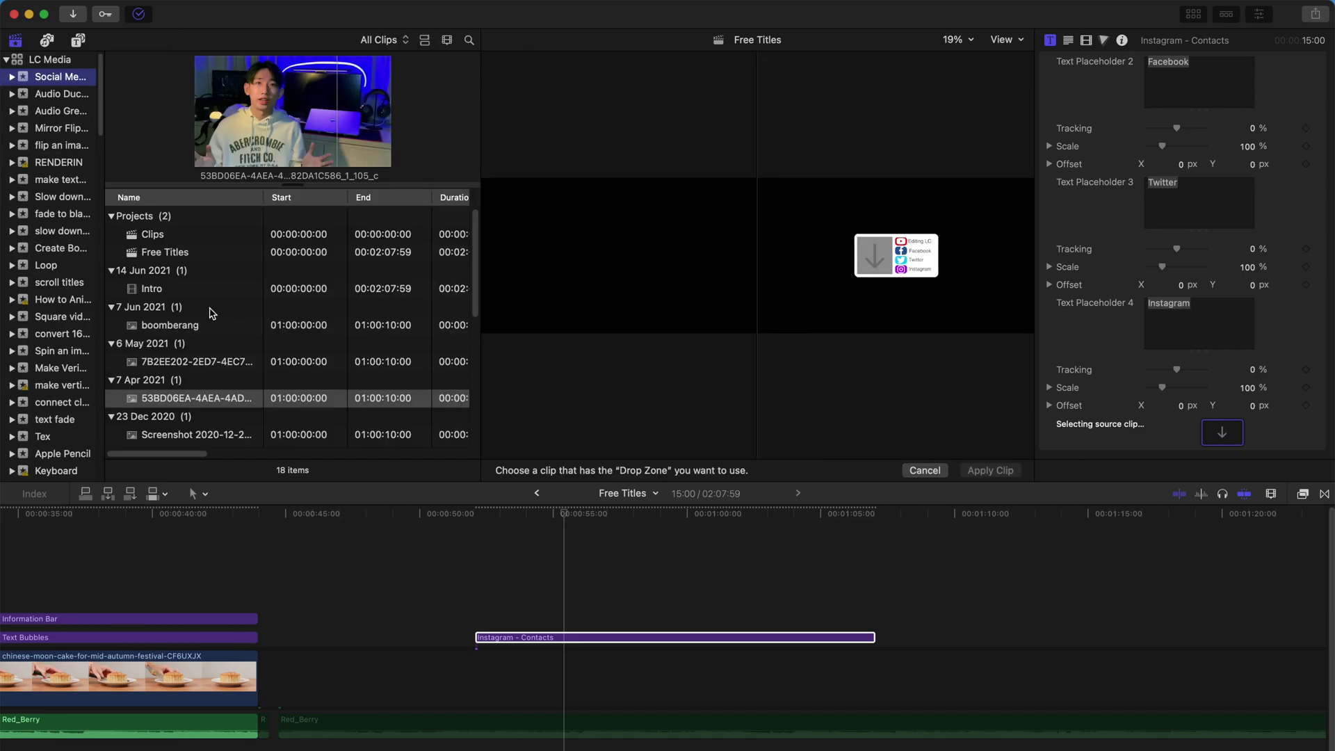
{"action": "left_click", "coordinate": [218, 404]}
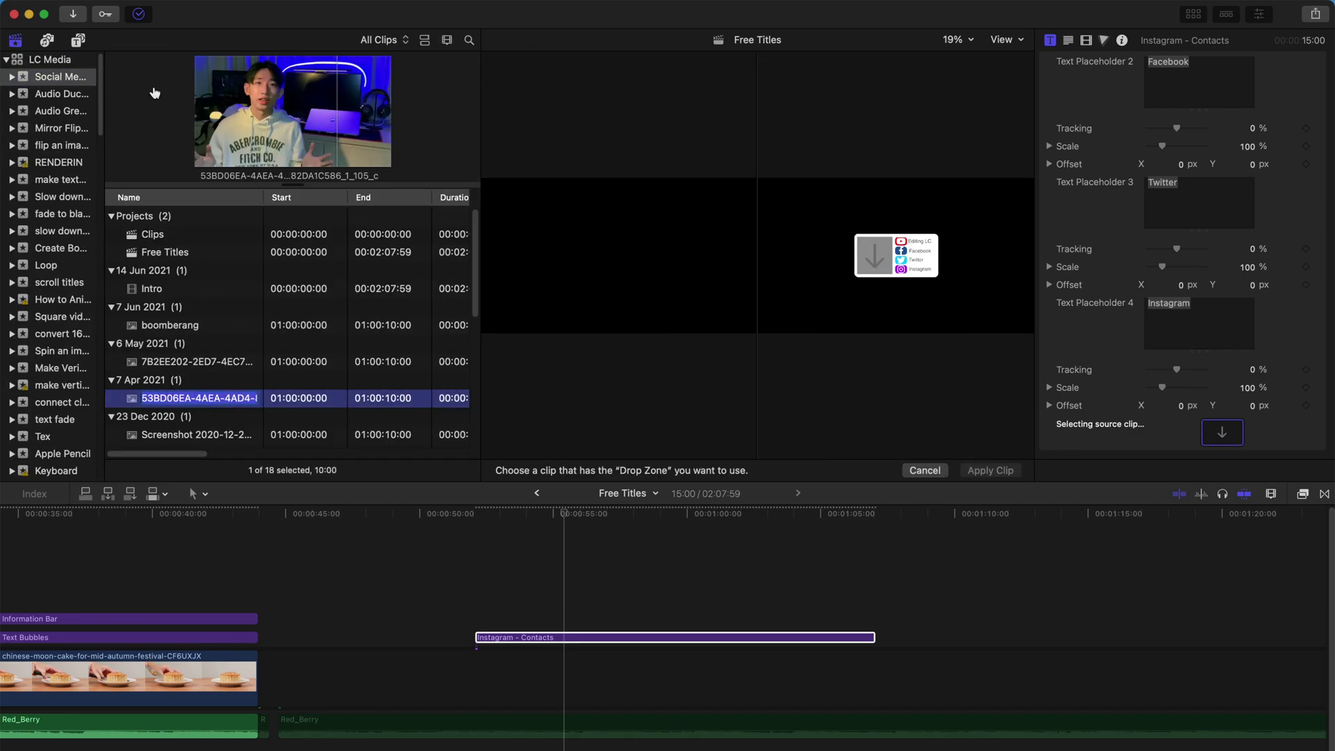
{"action": "left_click", "coordinate": [991, 471]}
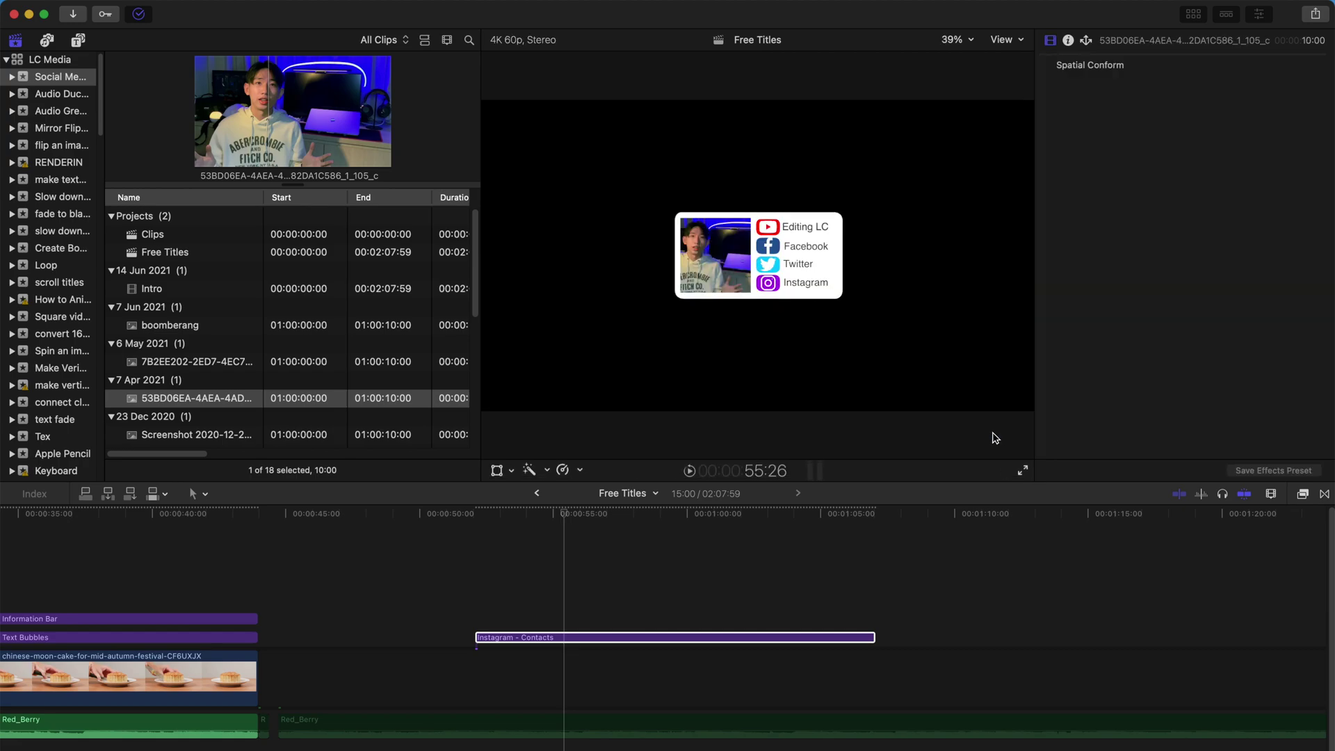
Play the Instagram - Contacts card animation in an enlarged viewer.
{"action": "left_click", "coordinate": [480, 638]}
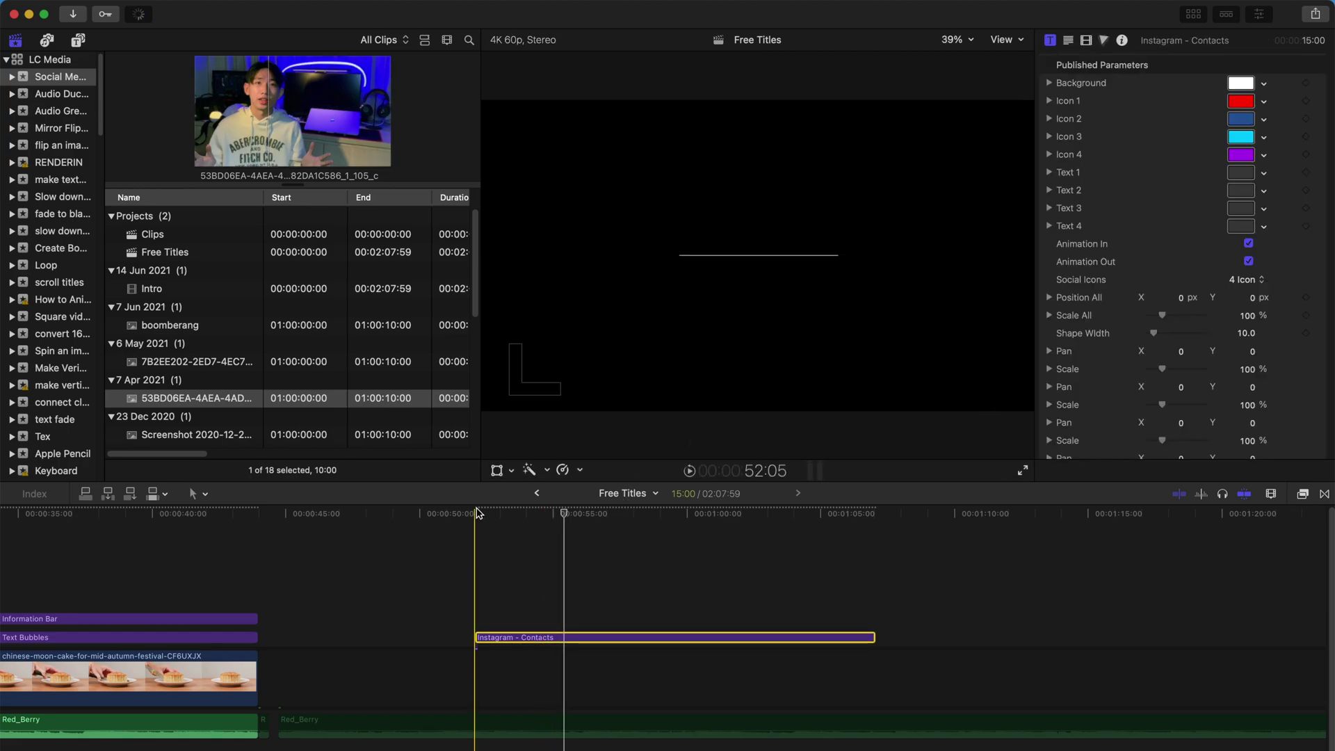
{"action": "left_click", "coordinate": [1192, 16]}
{"action": "key", "text": "space"}
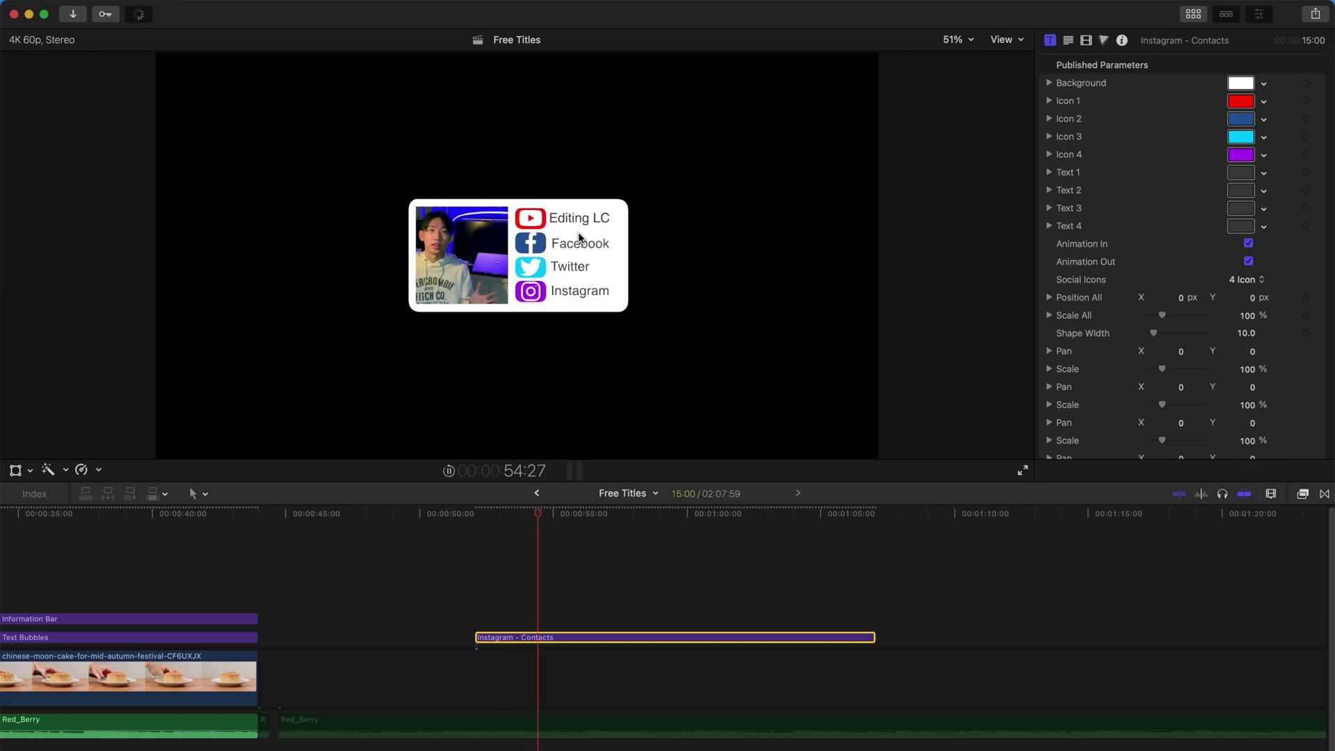
{"action": "key", "text": "space"}
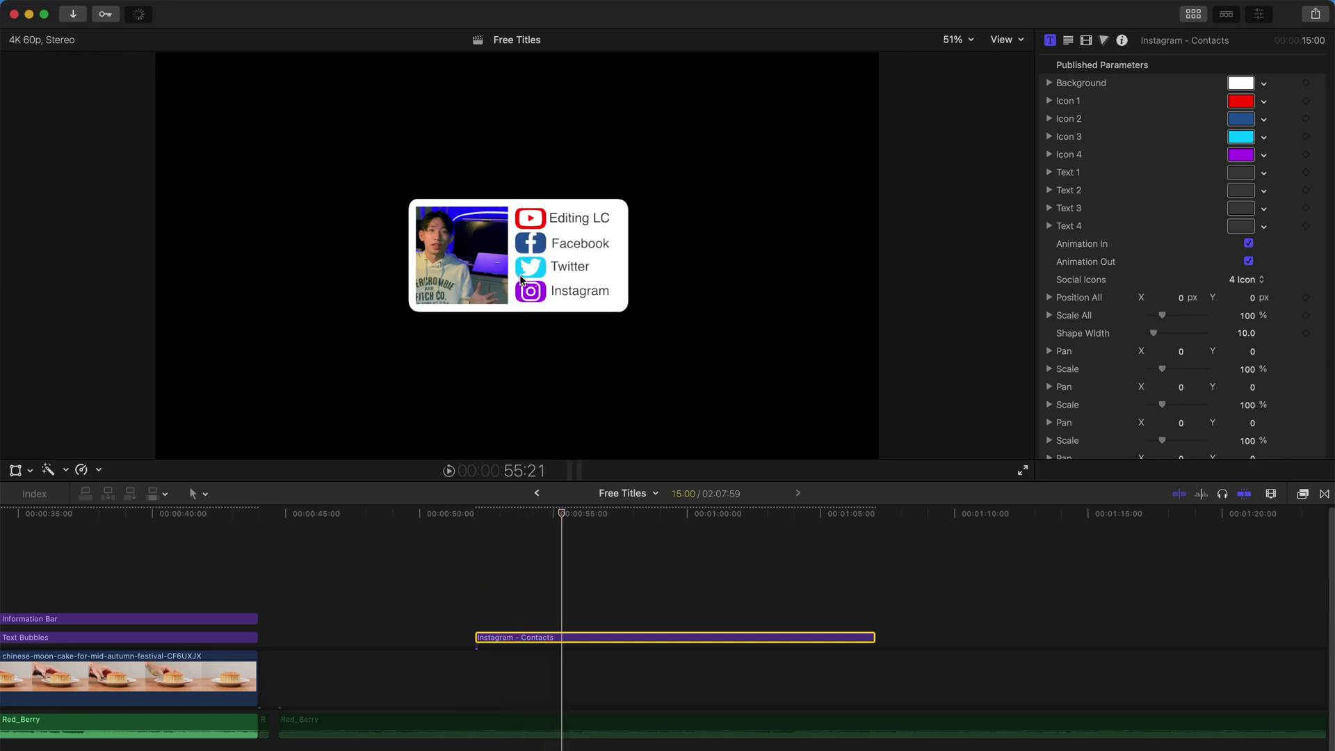
Add the LC Social Media Text Bubbles title after YT Sub Phone and preview its coffee chat.
{"action": "left_click", "coordinate": [1199, 13]}
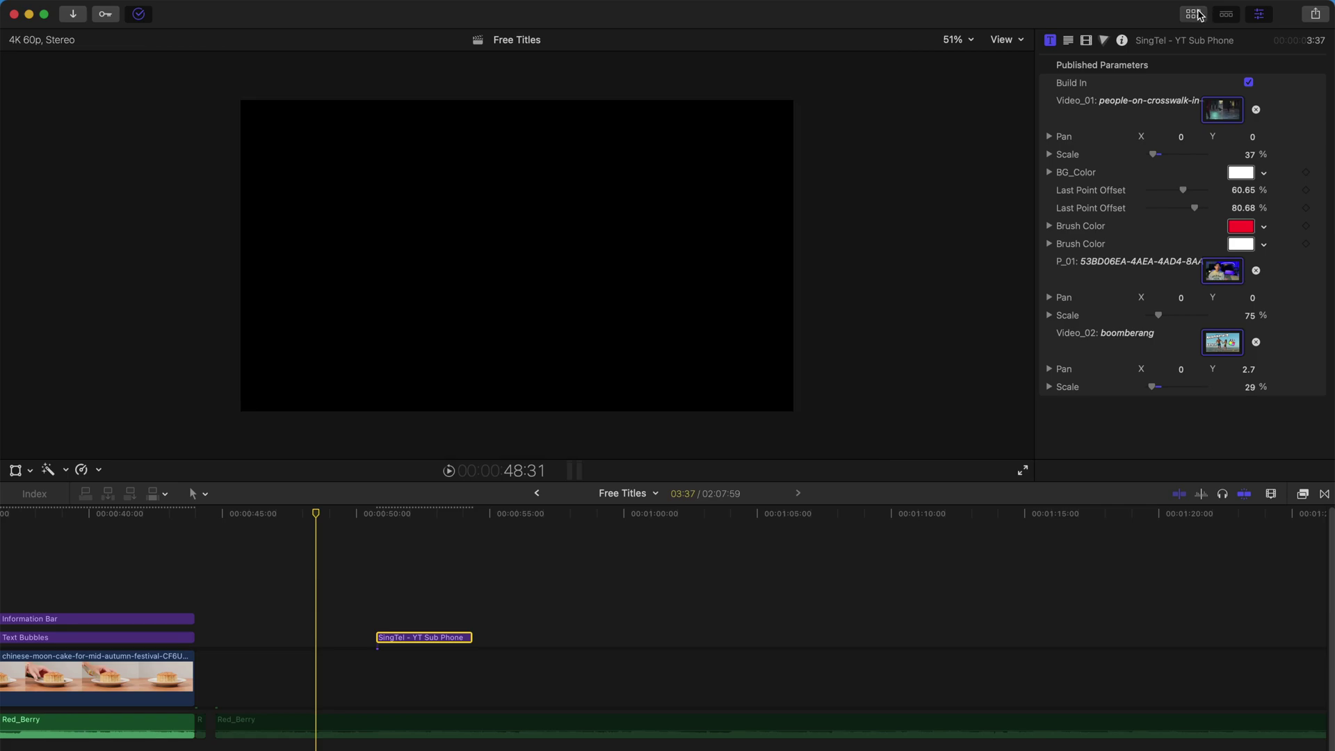
{"action": "key", "text": "alt+super+1"}
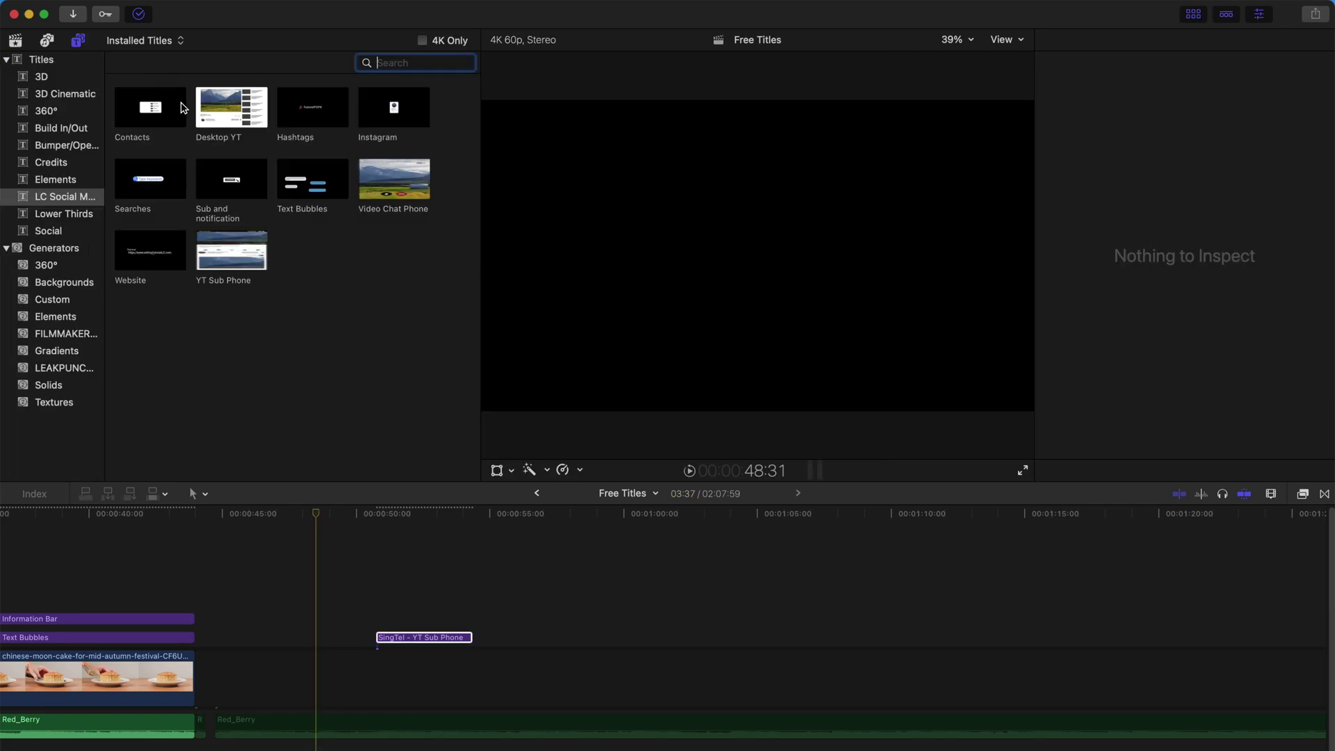
{"action": "mouse_move", "coordinate": [303, 189]}
{"action": "left_mouse_down"}
{"action": "mouse_move", "coordinate": [455, 329]}
{"action": "mouse_move", "coordinate": [509, 548]}
{"action": "left_mouse_up"}
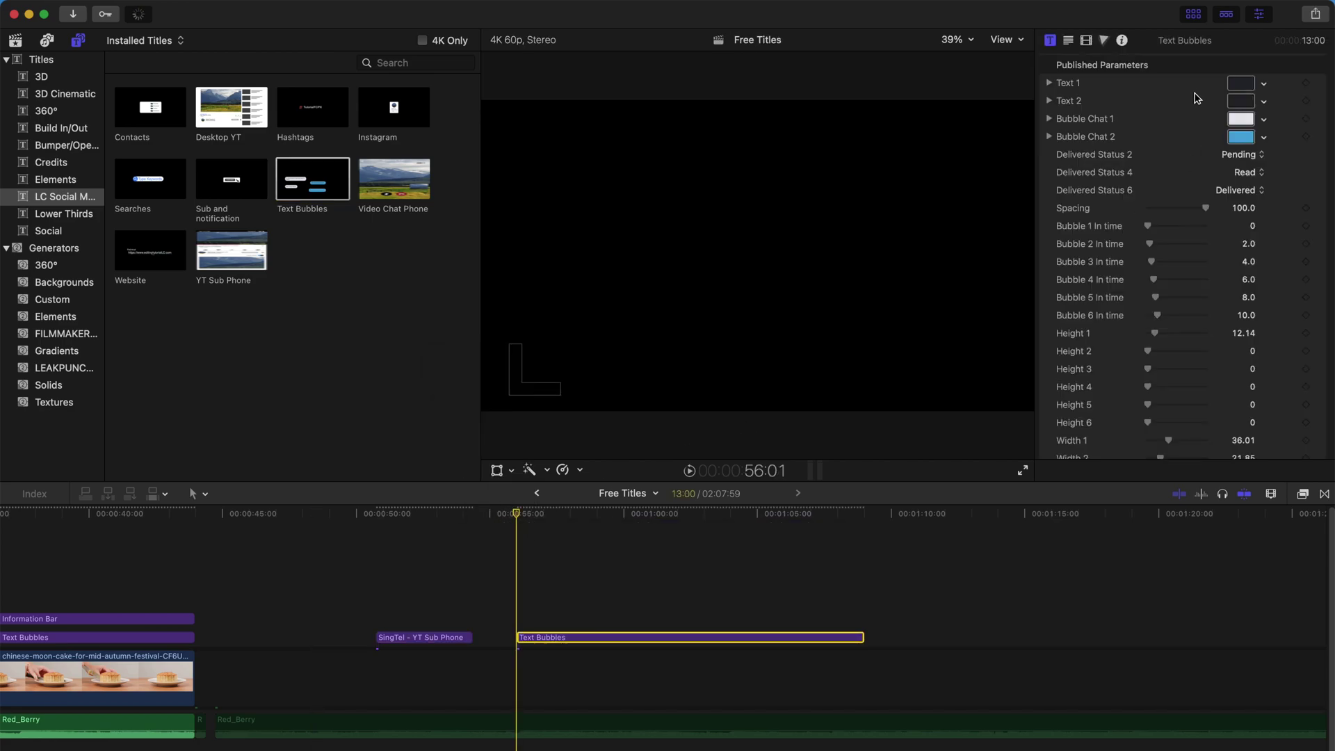
{"action": "key", "text": "space"}
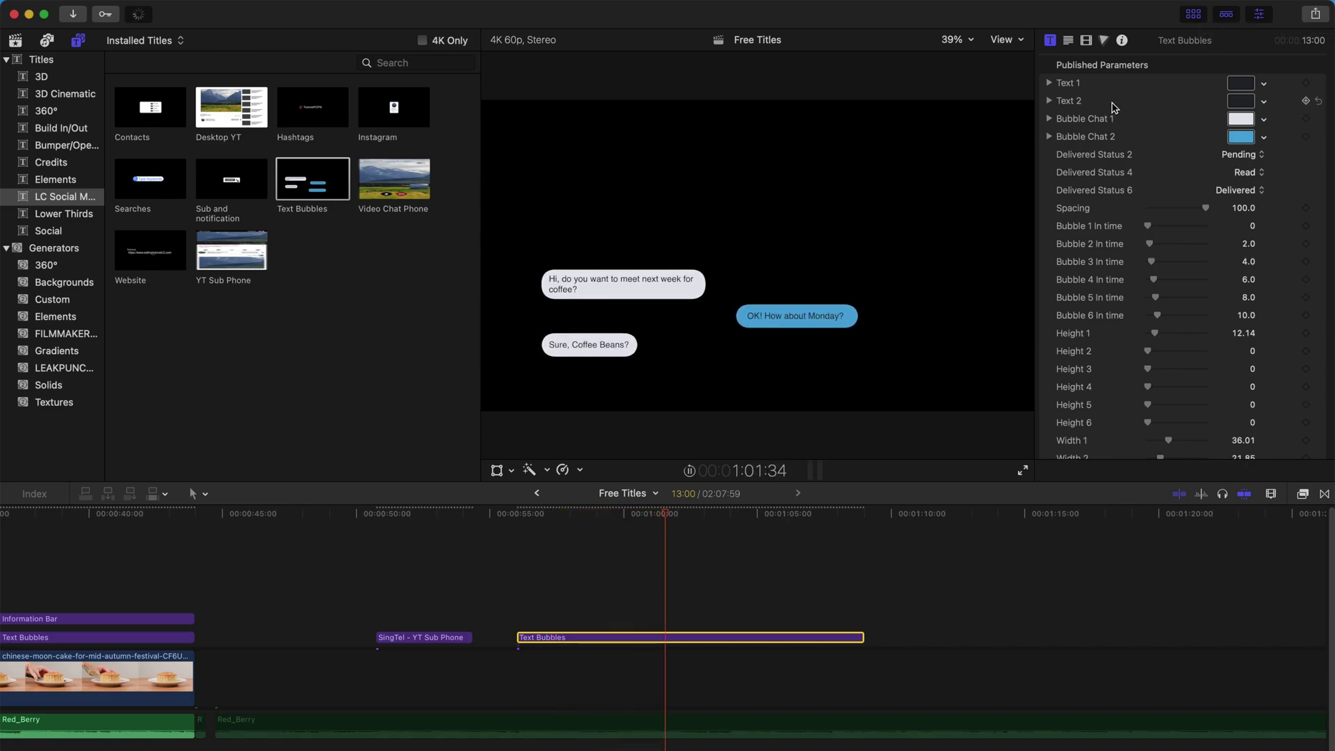
{"action": "scroll", "coordinate": [1101, 109], "scroll_direction": "down", "scroll_amount": 10}
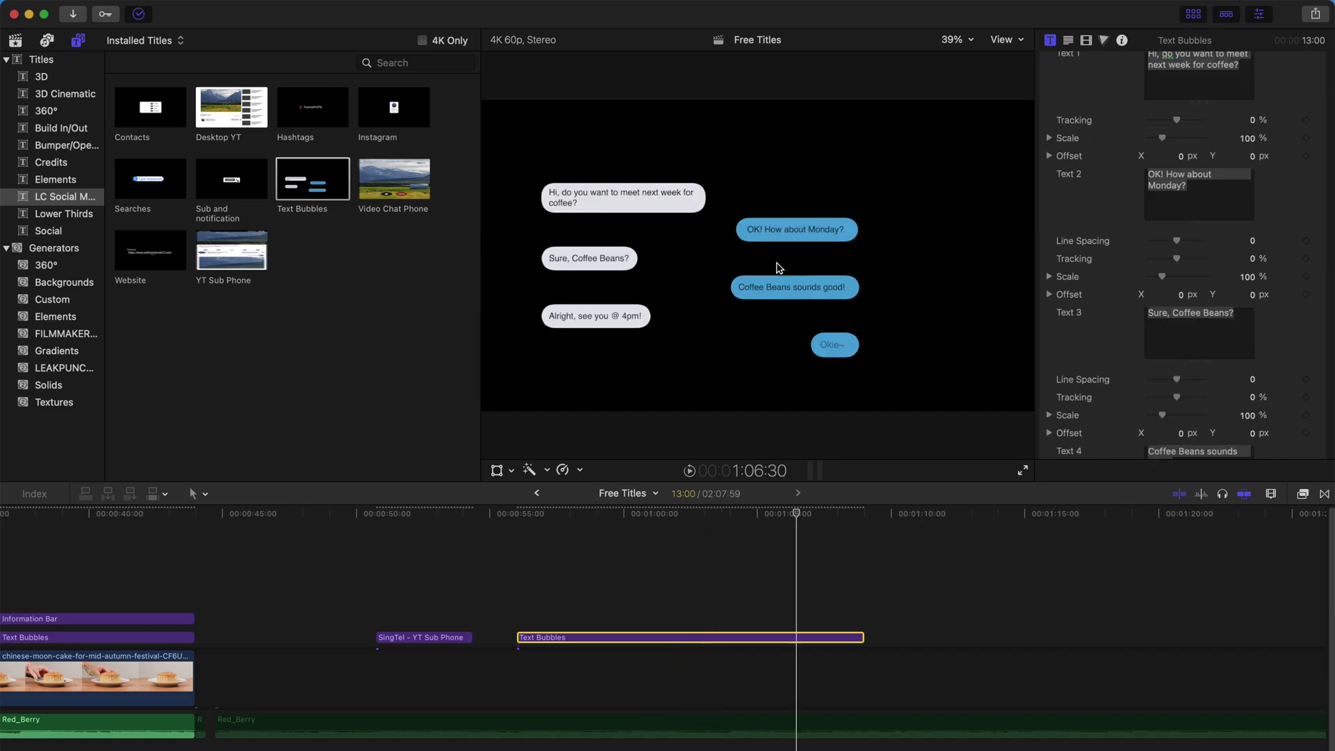